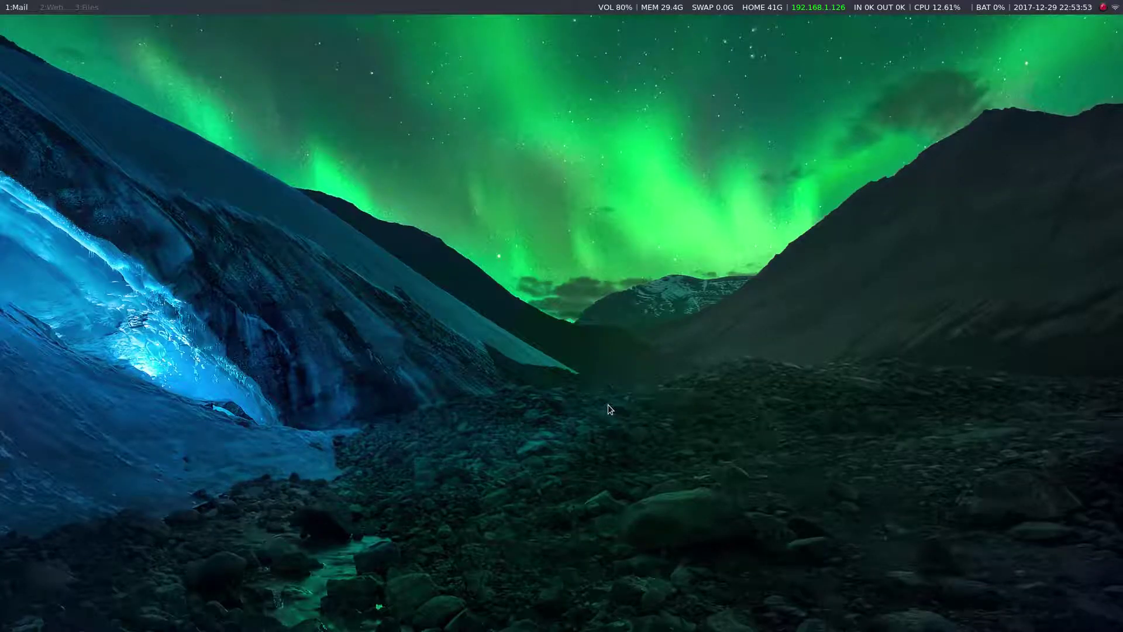
- Open a terminal, start the stx pipeline environment and enter demo
key(super+Return)
text(stx)
key(Return)
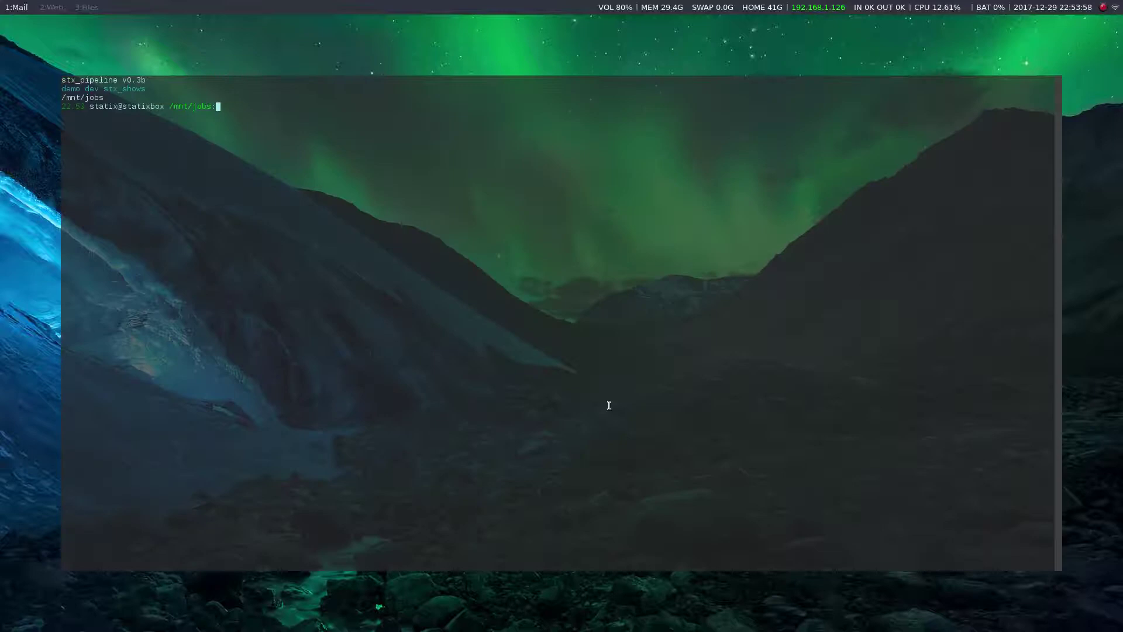
text(demo)
key(Return)
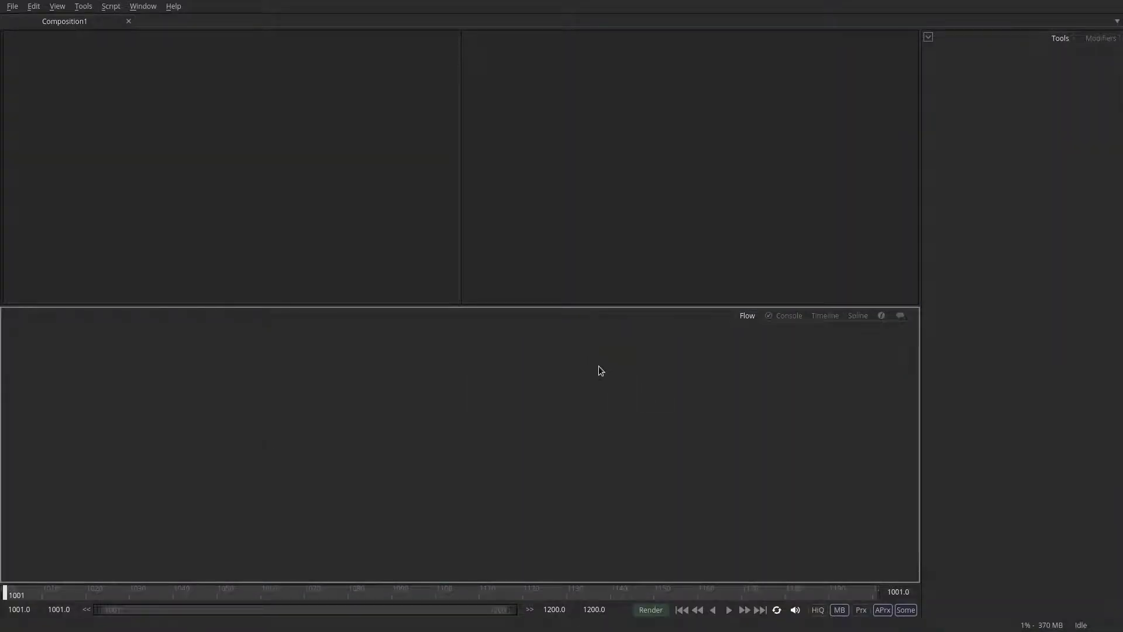
- Add a pEmitter connected to a pRender, space the two nodes apart in the flow, and show pRender1 in the second viewer
key(e)
key(r)
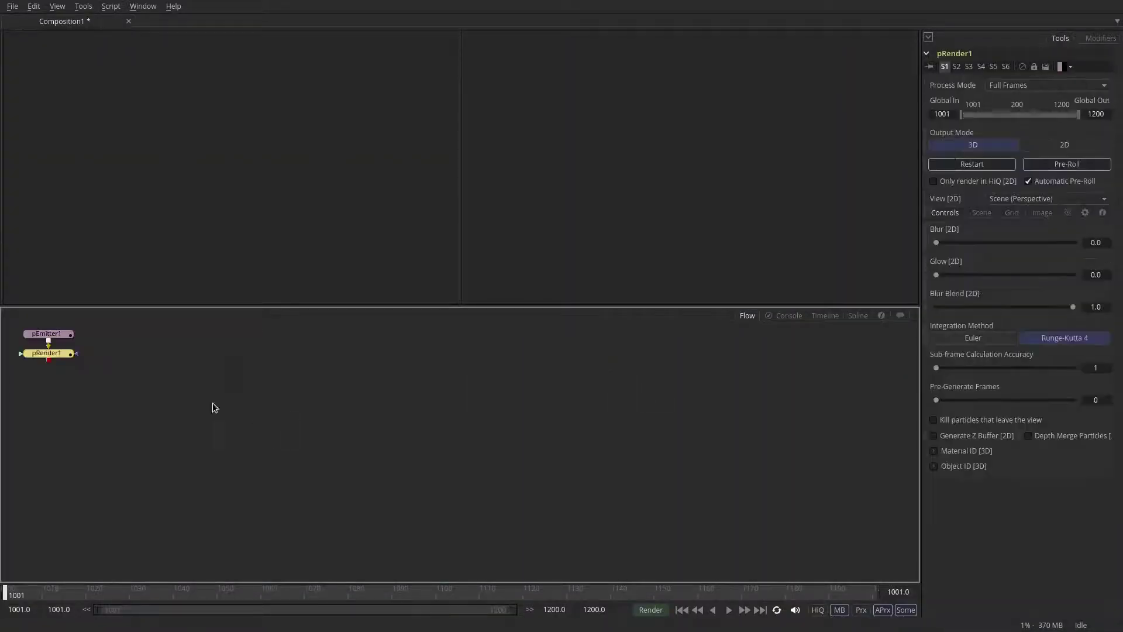
drag(171, 400, 655, 467)
click(655, 455)
click(616, 445)
click(650, 466)
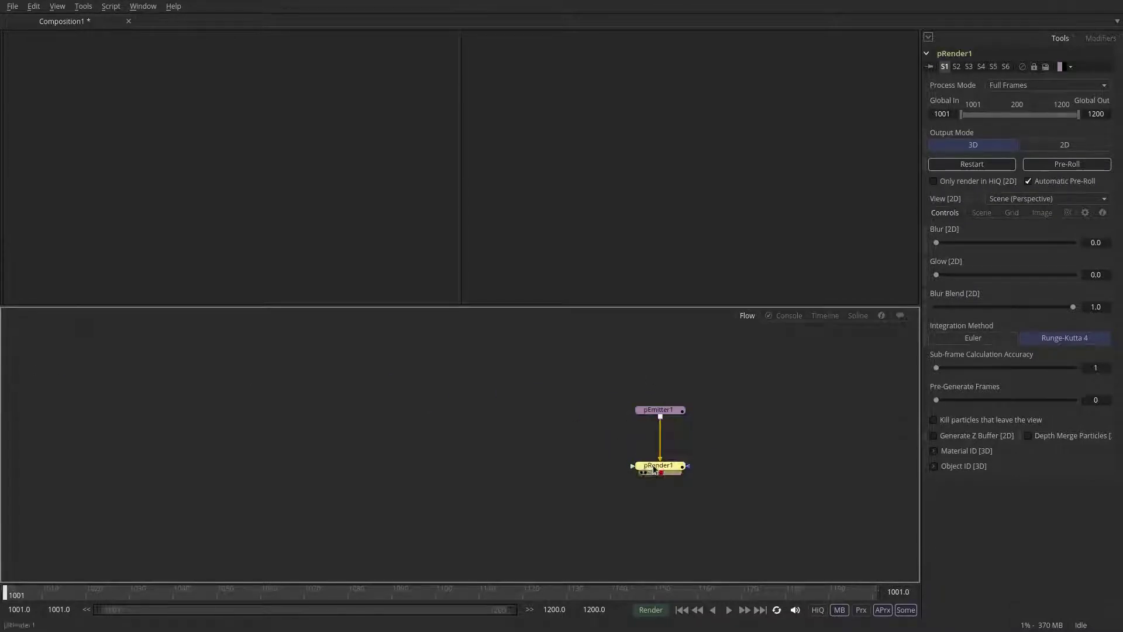
key(2)
- Set pEmitter1's region to Rectangle with a width and height of 1.0
click(646, 417)
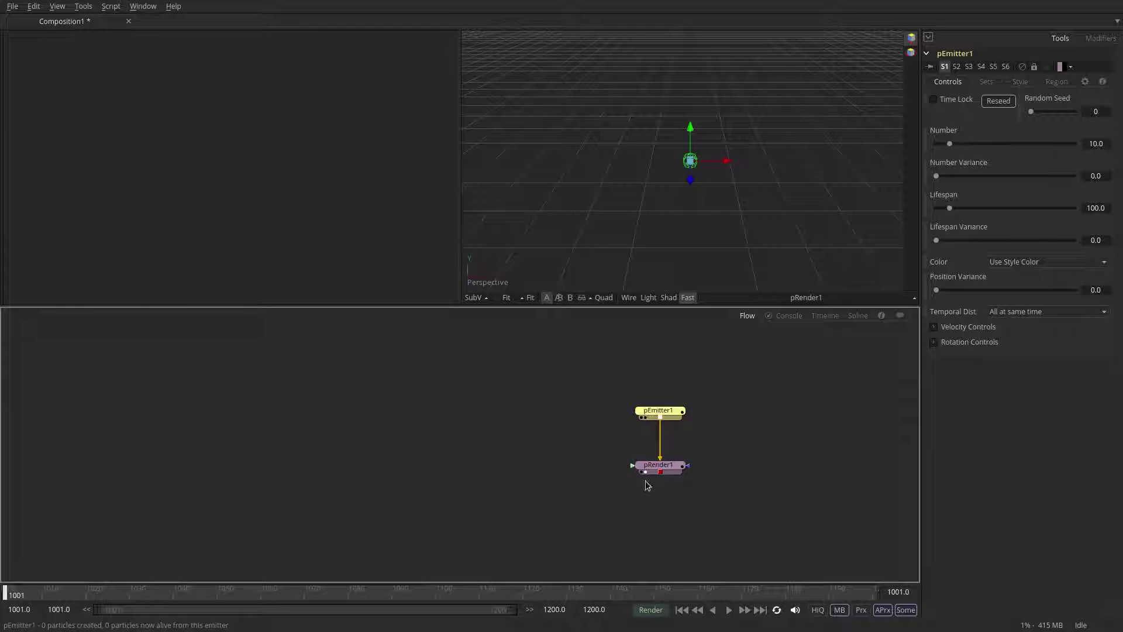
click(1057, 82)
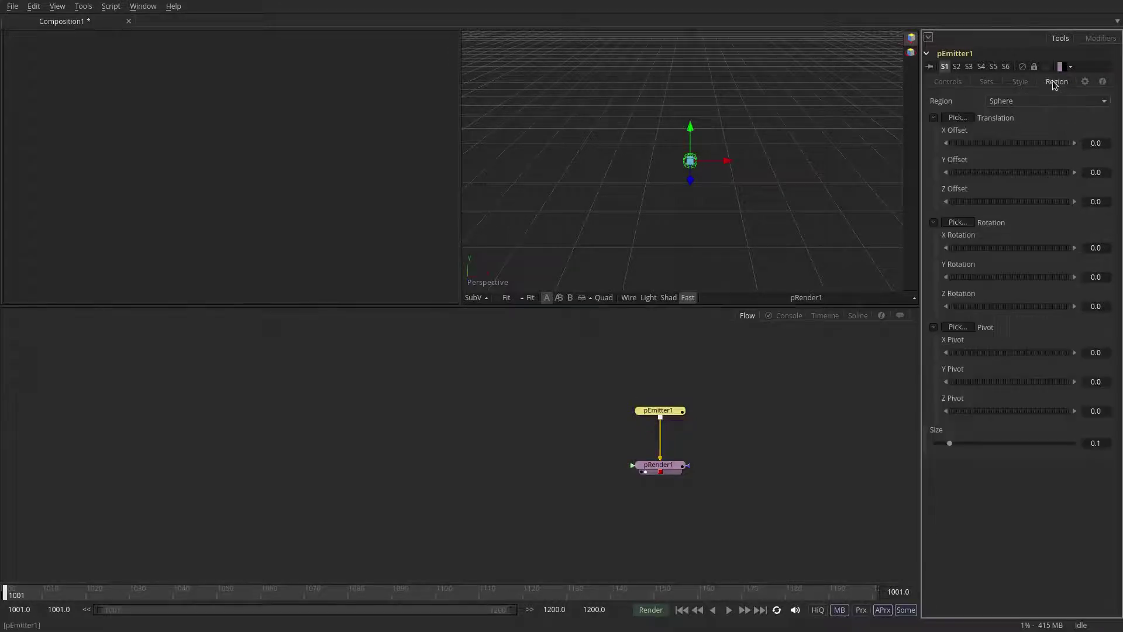
click(1025, 102)
click(1021, 90)
drag(1049, 472, 1081, 472)
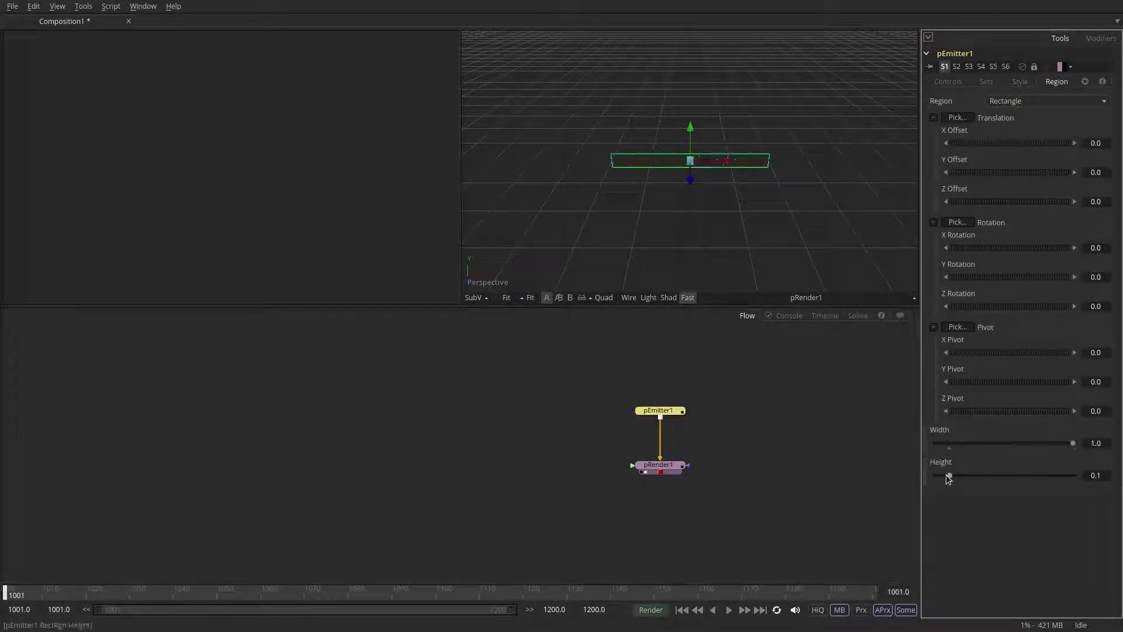
drag(949, 475, 1086, 473)
- Lay the emitter's rectangle flat with an X Rotation of 90 and inspect it from an angled view
click(1099, 248)
text(90)
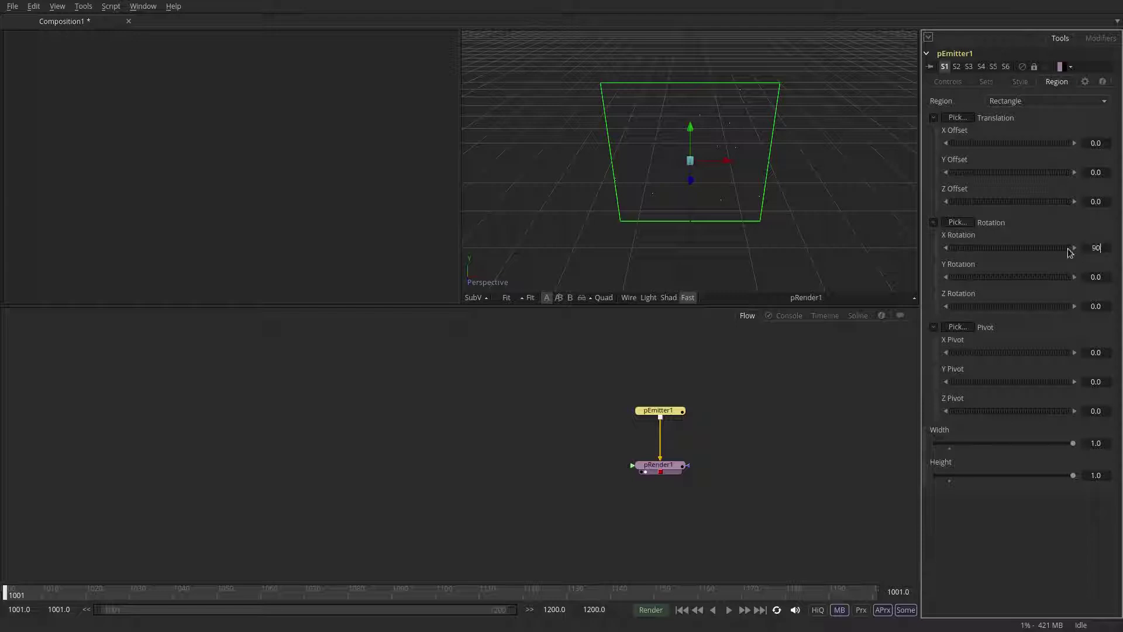
key(Tab)
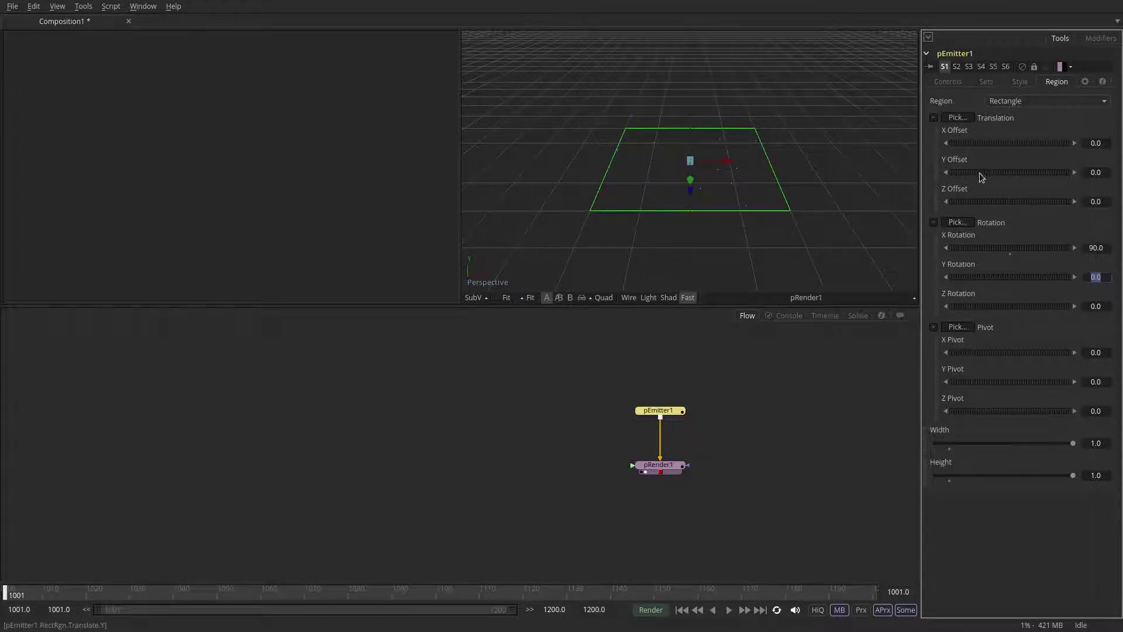
drag(980, 173, 990, 178)
drag(704, 233, 810, 193)
- Set the emitter's Number to 0.5, Lifespan to 3.0 and Lifespan Variance to 1.5, and play back the emission
click(947, 81)
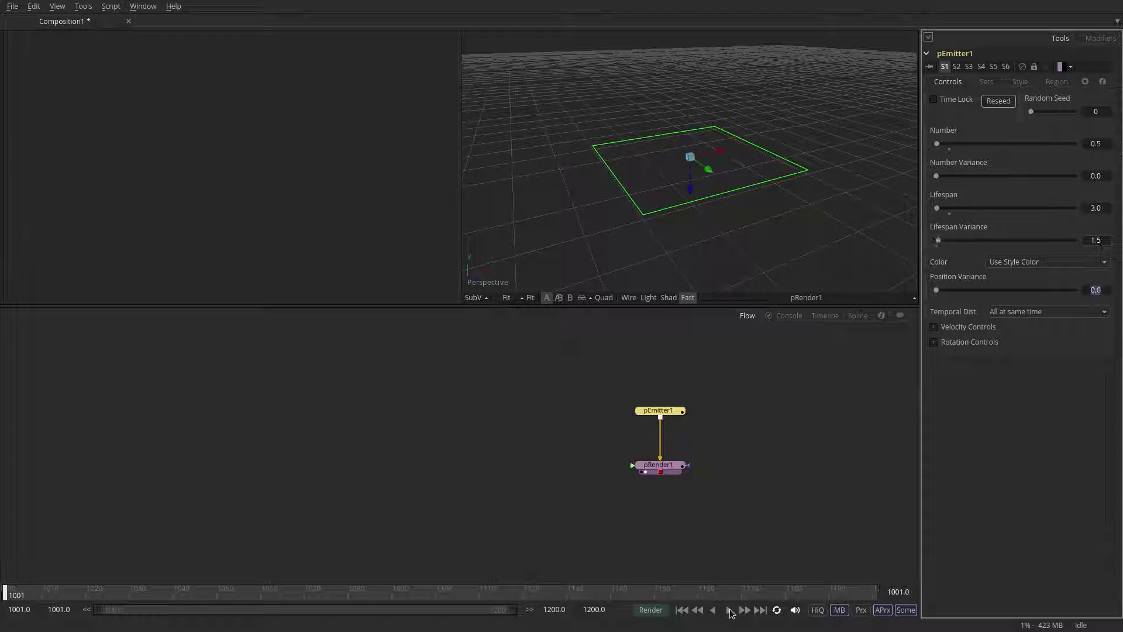
click(730, 612)
scroll(715, 213, up, 5)
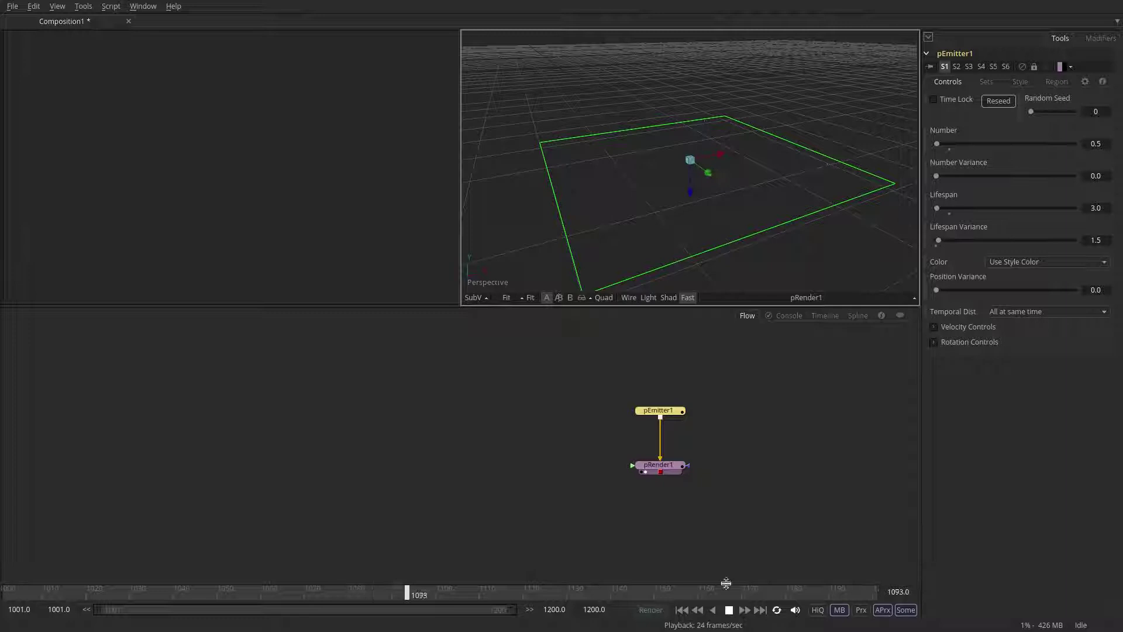
key(space)
- Add a pSpawn node and insert it between pEmitter1 and pRender1
click(799, 434)
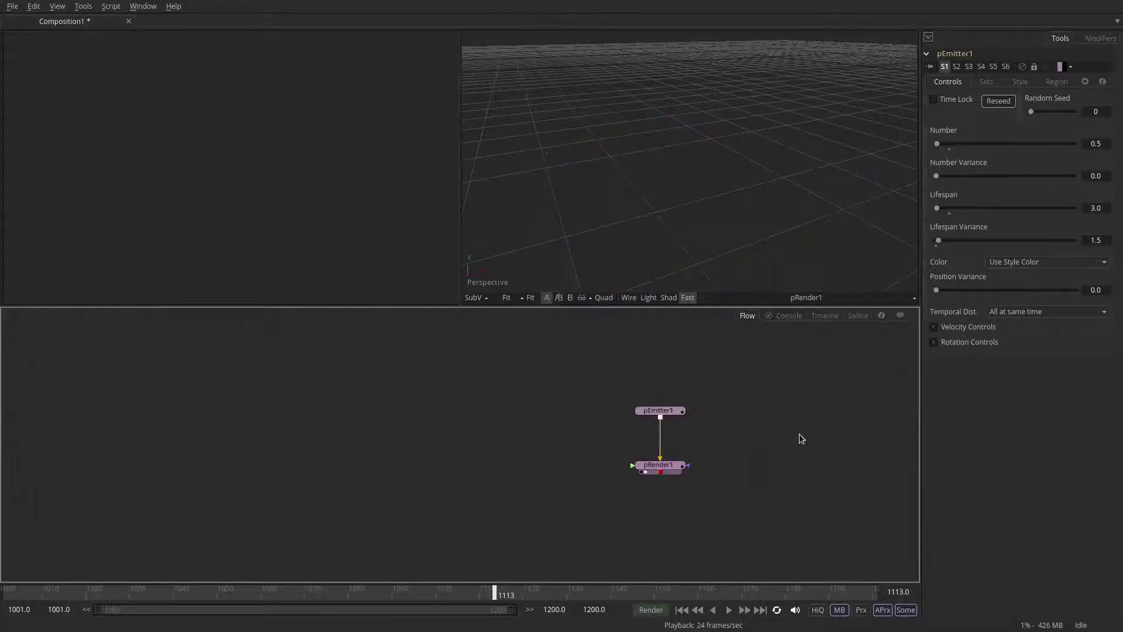
key(ctrl+space)
text(spawn)
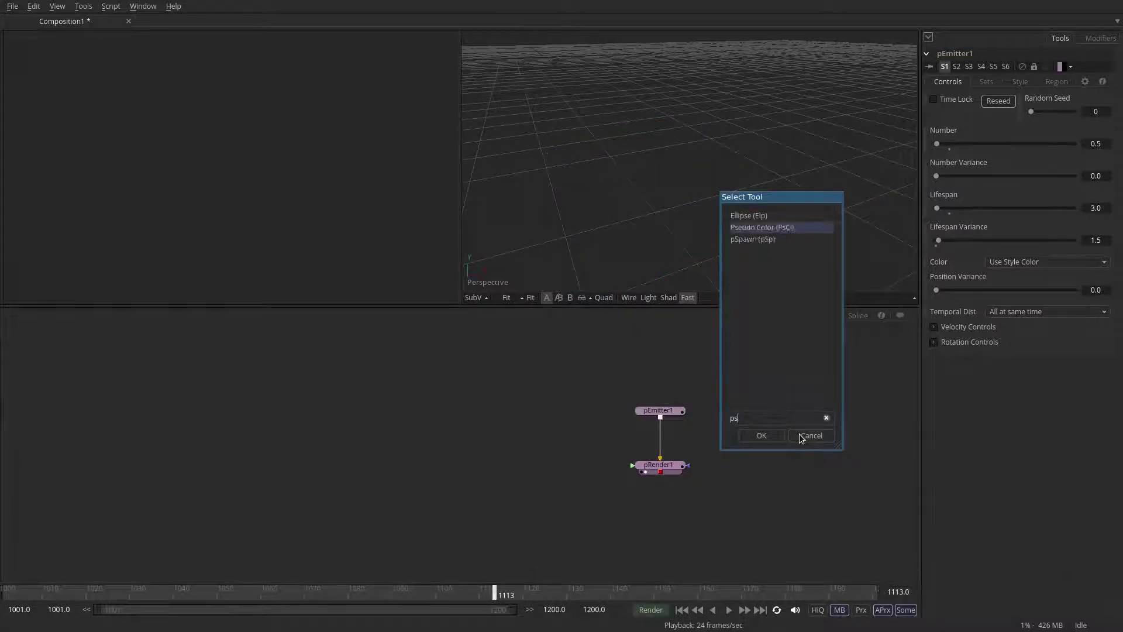
key(Return)
drag(766, 445, 650, 426)
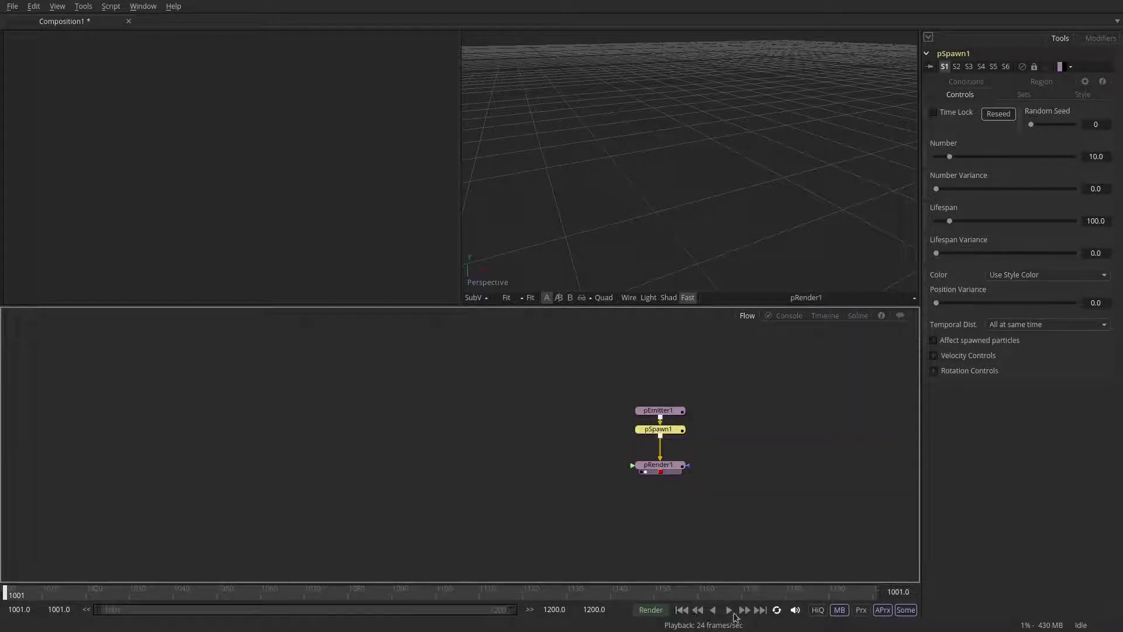
- Play back the spawned particles, stop, and return to the first frame
click(730, 611)
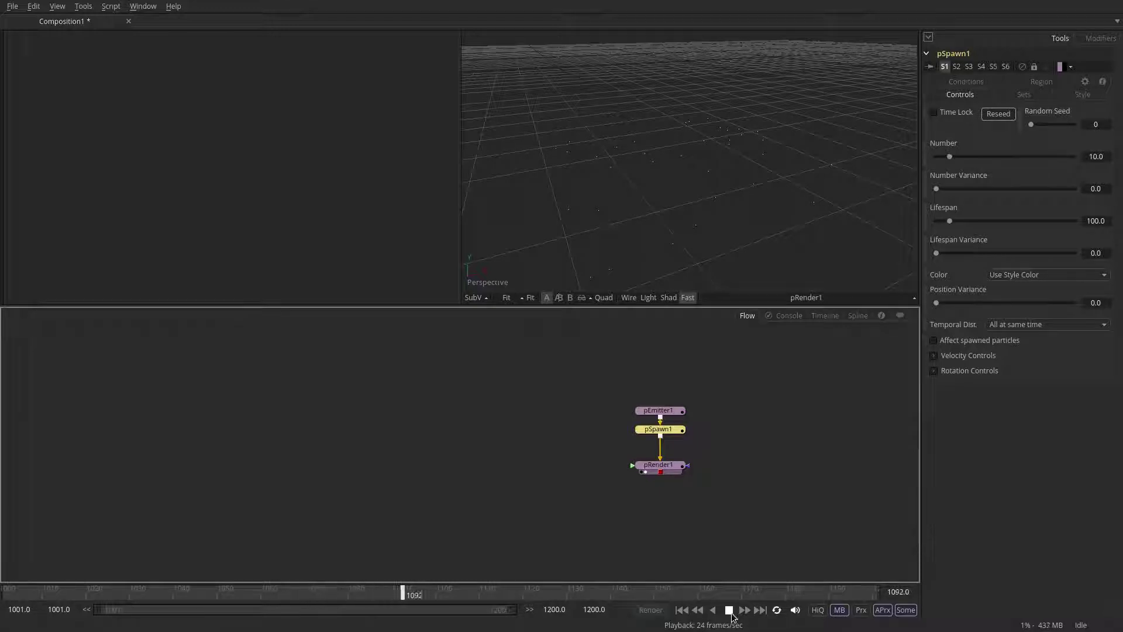
click(730, 610)
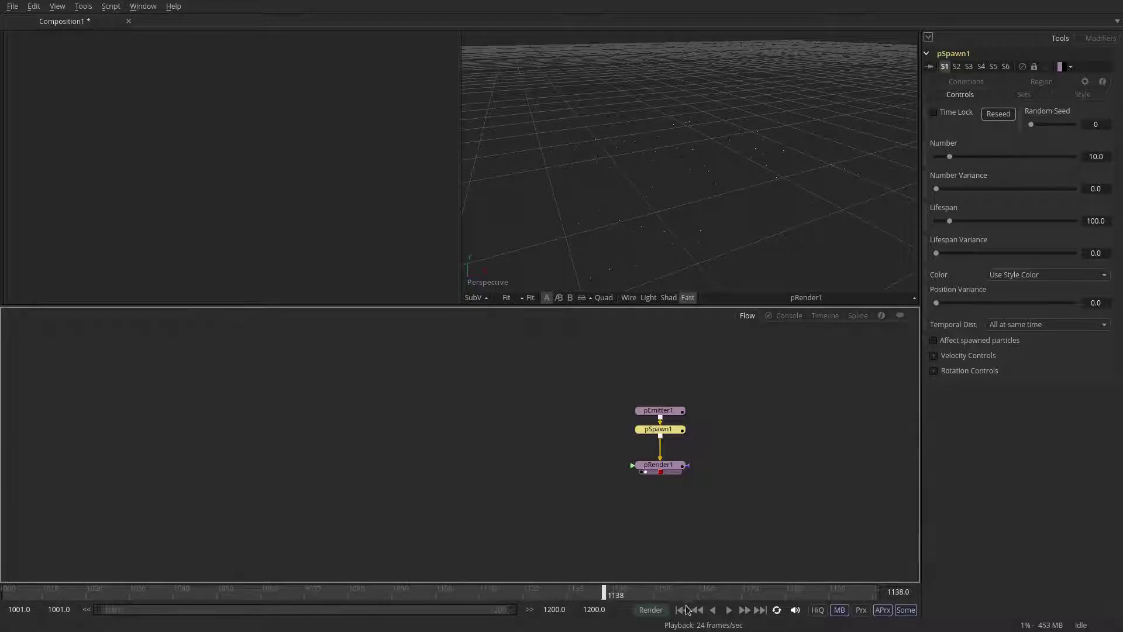
click(682, 610)
- Set pSpawn1's Velocity to 0.458 and Velocity Variance to 0.481 during playback
click(934, 356)
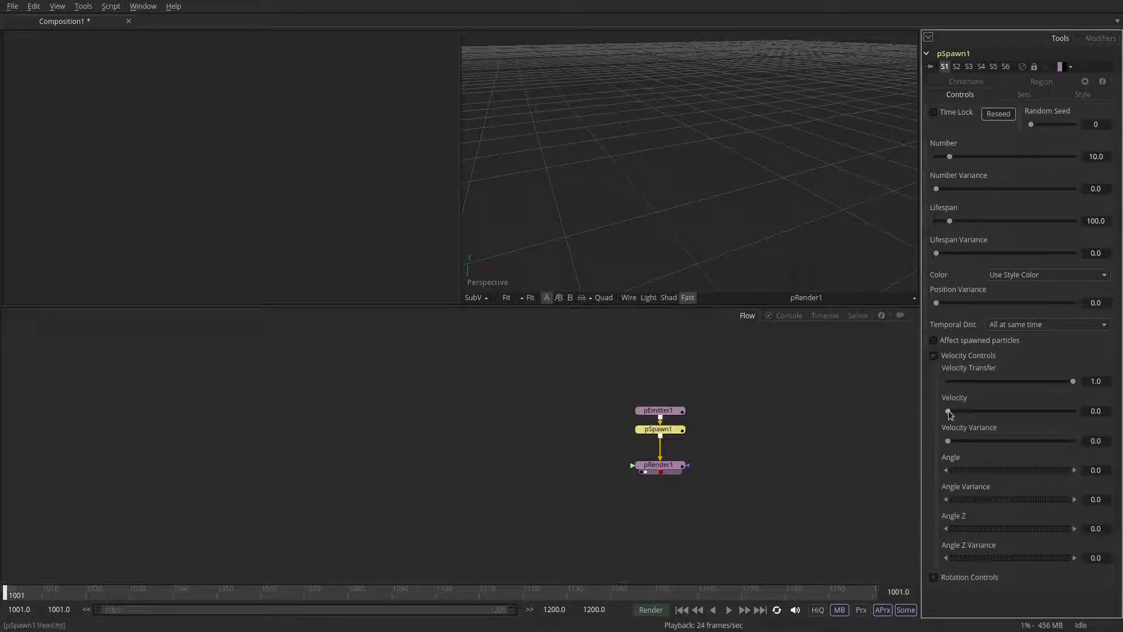
click(730, 611)
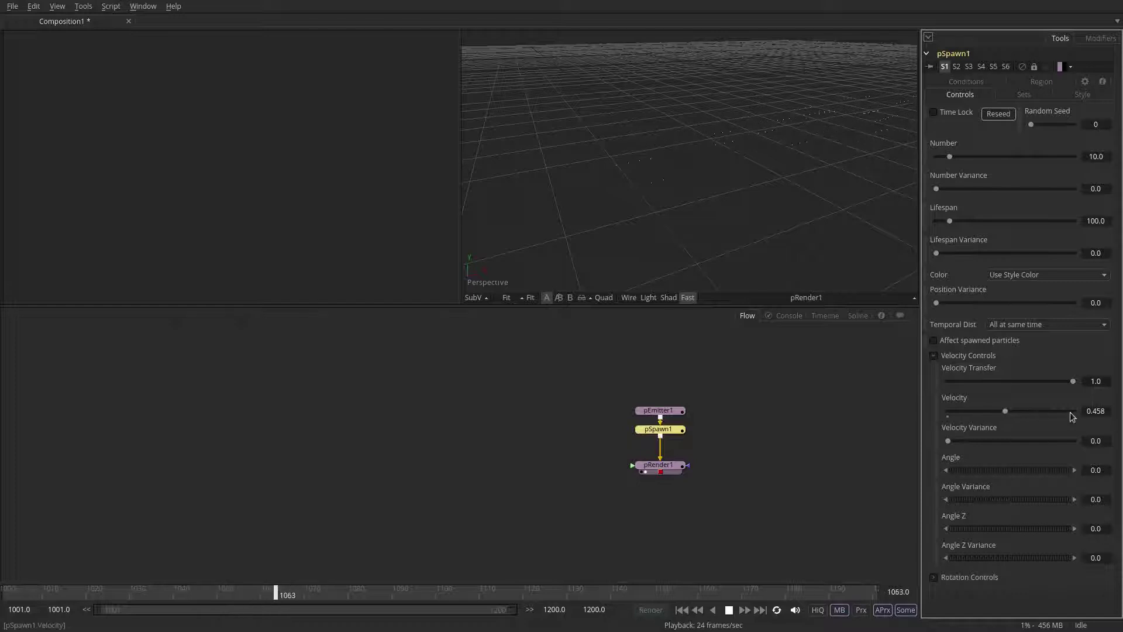
drag(949, 441, 1009, 440)
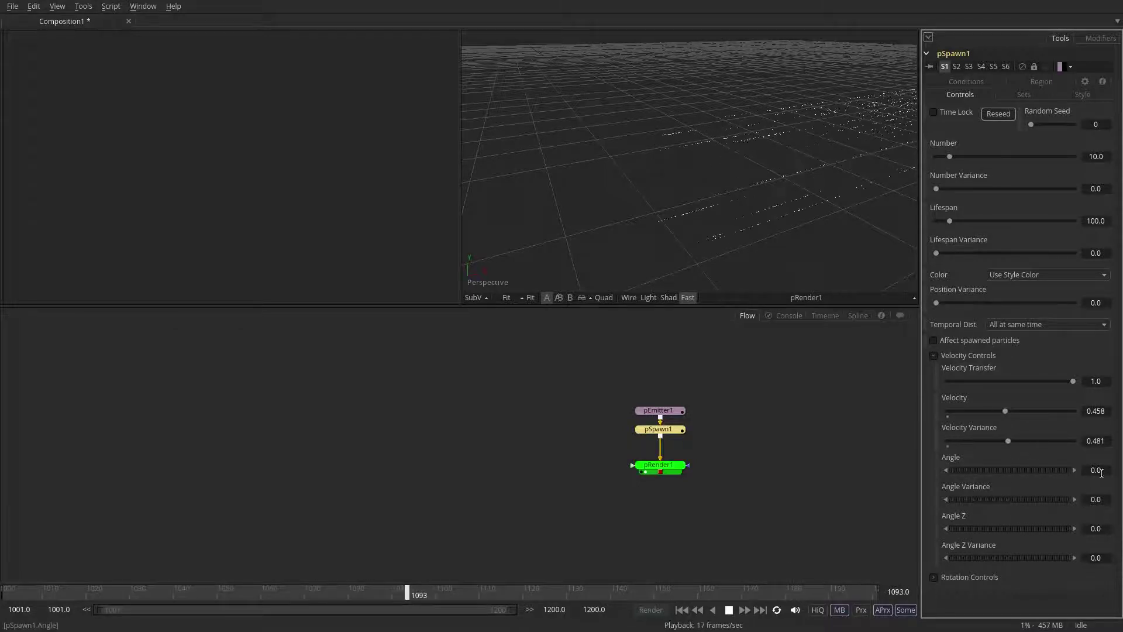
- Set pSpawn1's Angle to 90, Angle Variance to 80 and Angle Z Variance to 80, and stop the playback
click(1101, 471)
text(90)
key(Tab)
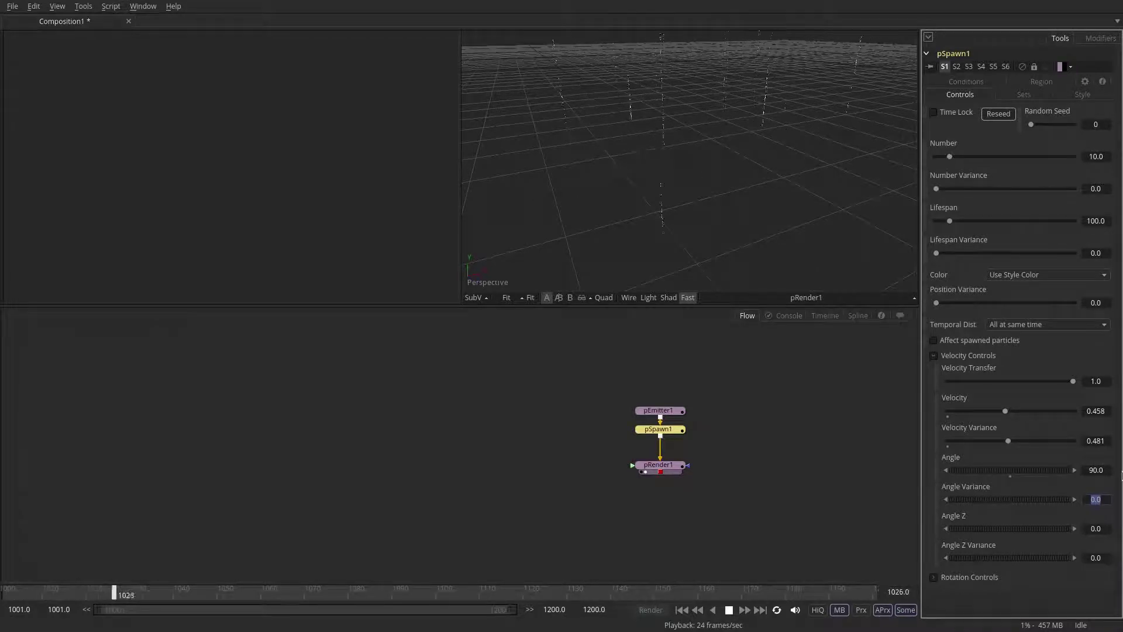
text(80)
key(Tab)
key(Tab)
text(80)
key(Tab)
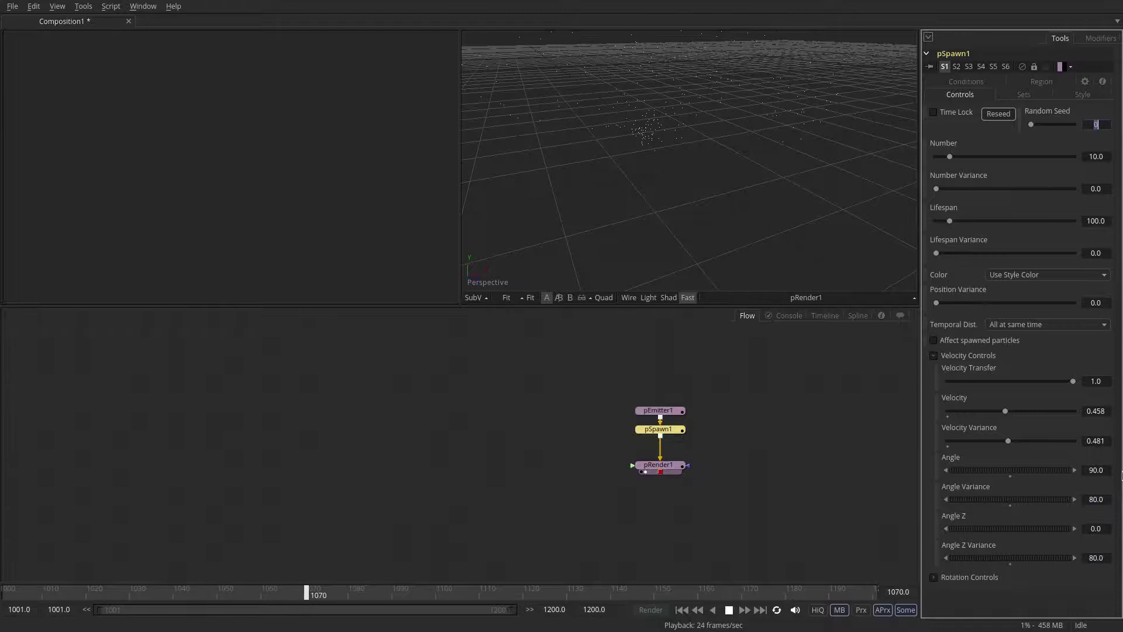
click(728, 611)
- Move pRender1 down to make room and insert a pDirectionalForce node between pSpawn1 and pRender1
drag(660, 465, 660, 514)
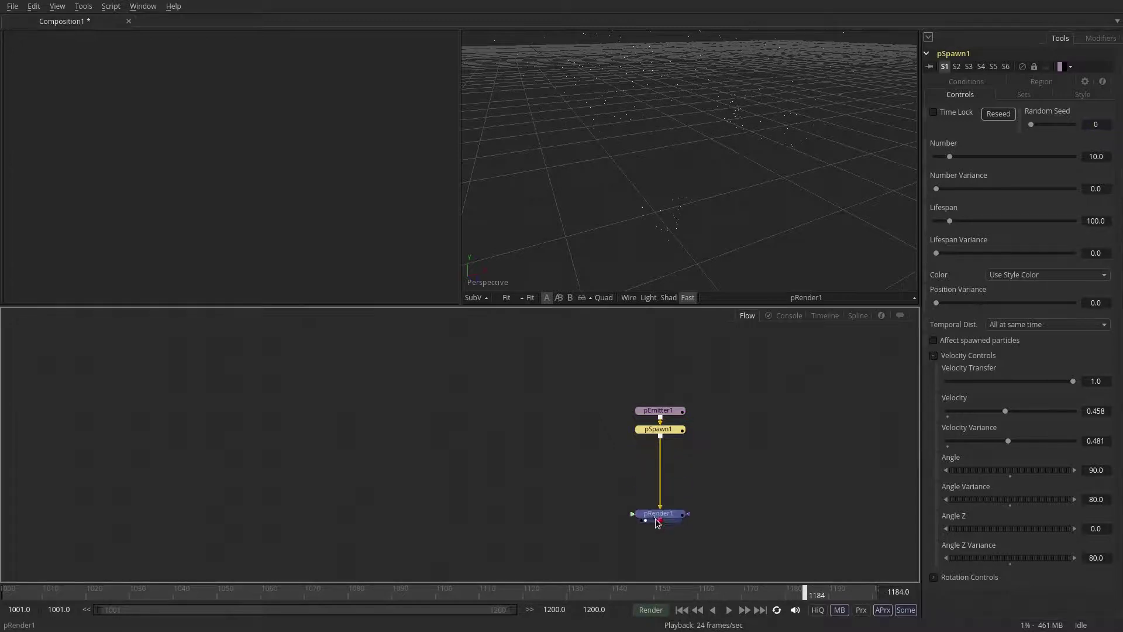
drag(668, 224, 615, 444)
click(625, 449)
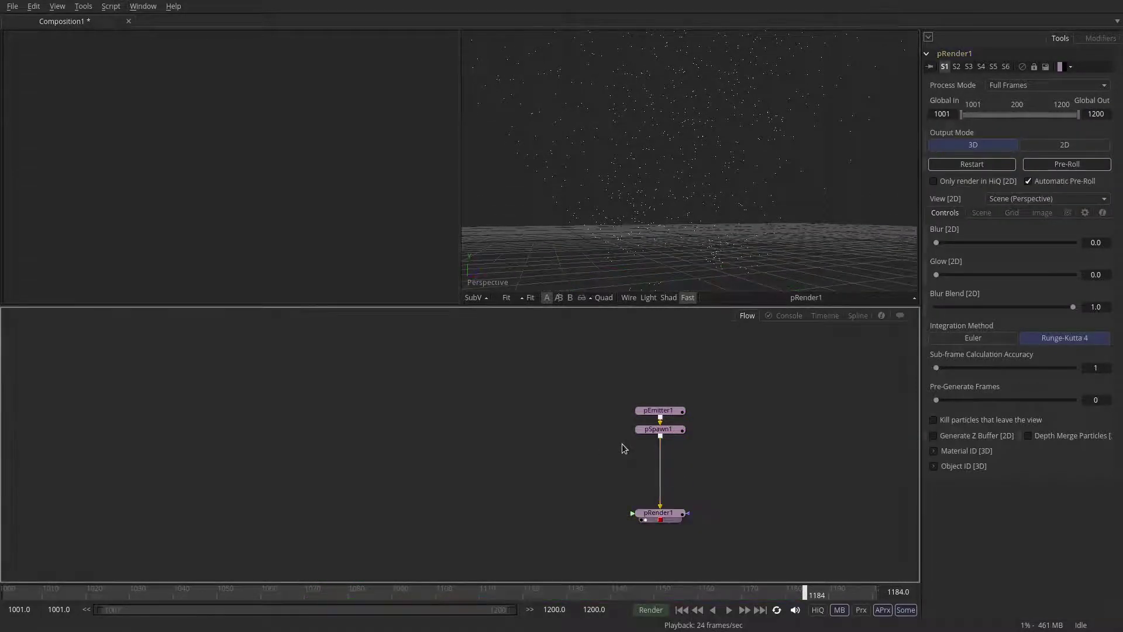
key(ctrl+space)
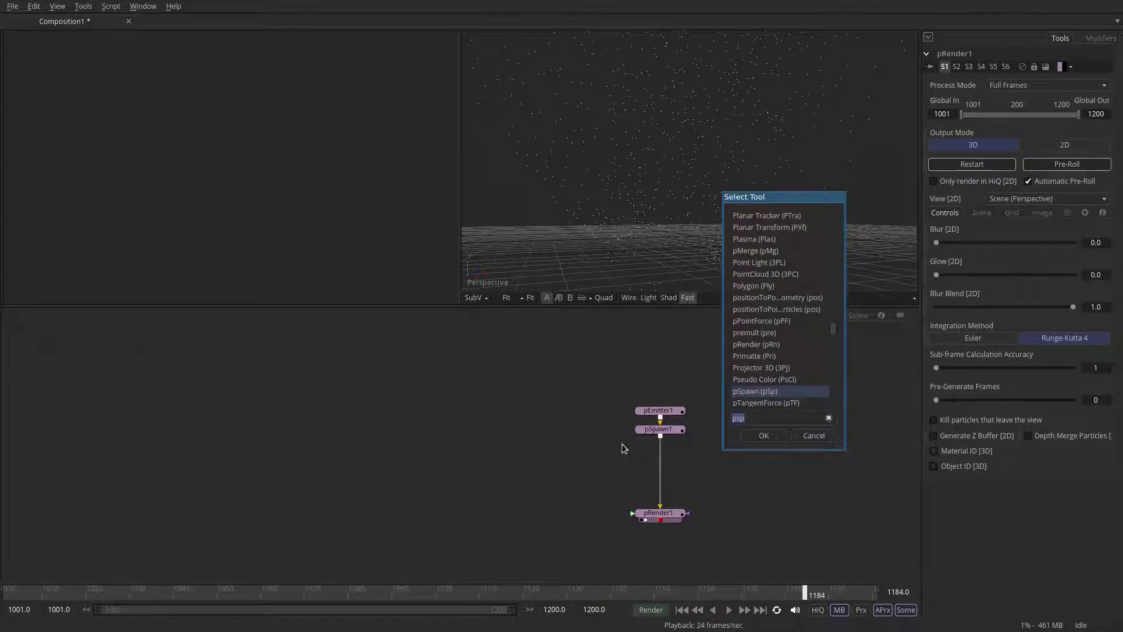
text(pdf)
key(Return)
drag(606, 443, 660, 460)
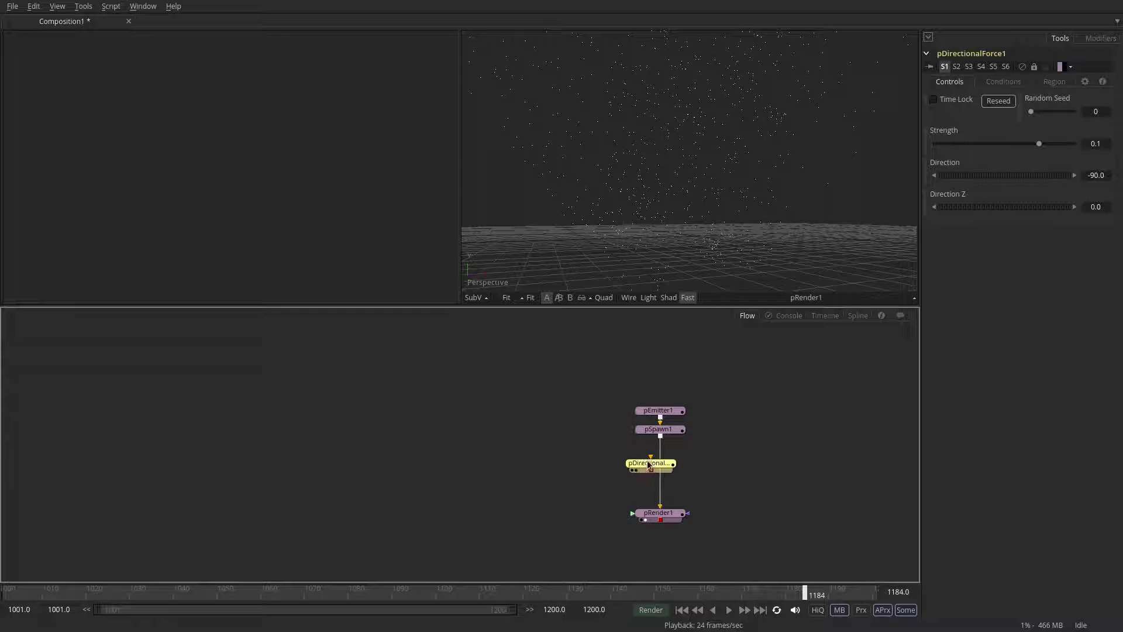
- Set the directional force's Strength to 0.4 and play back the falling particles
click(1105, 143)
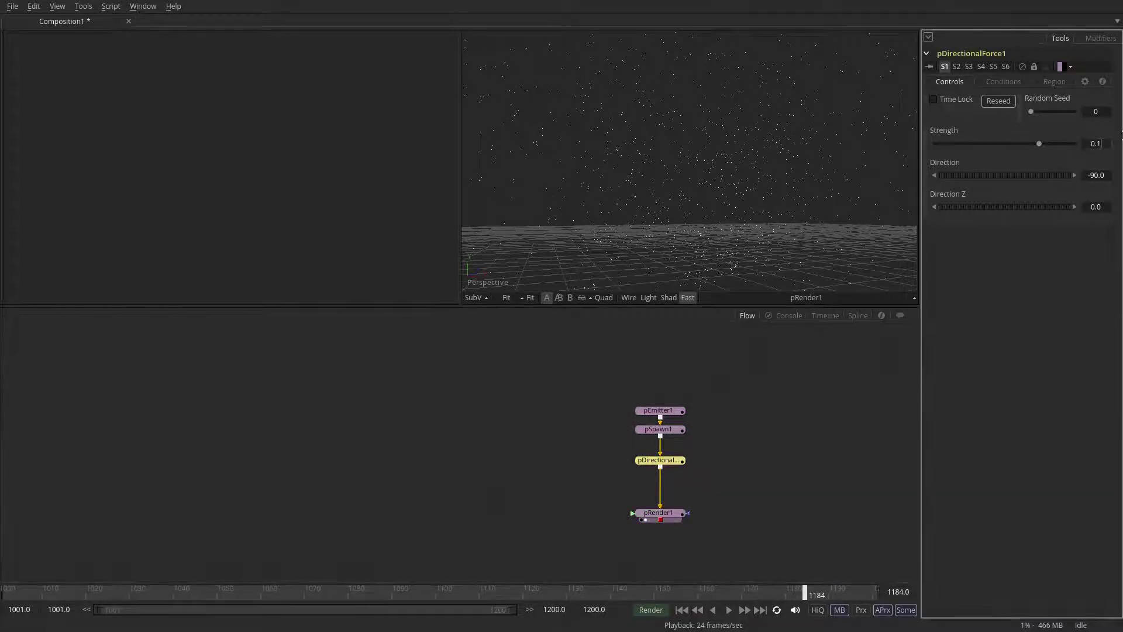
key(Tab)
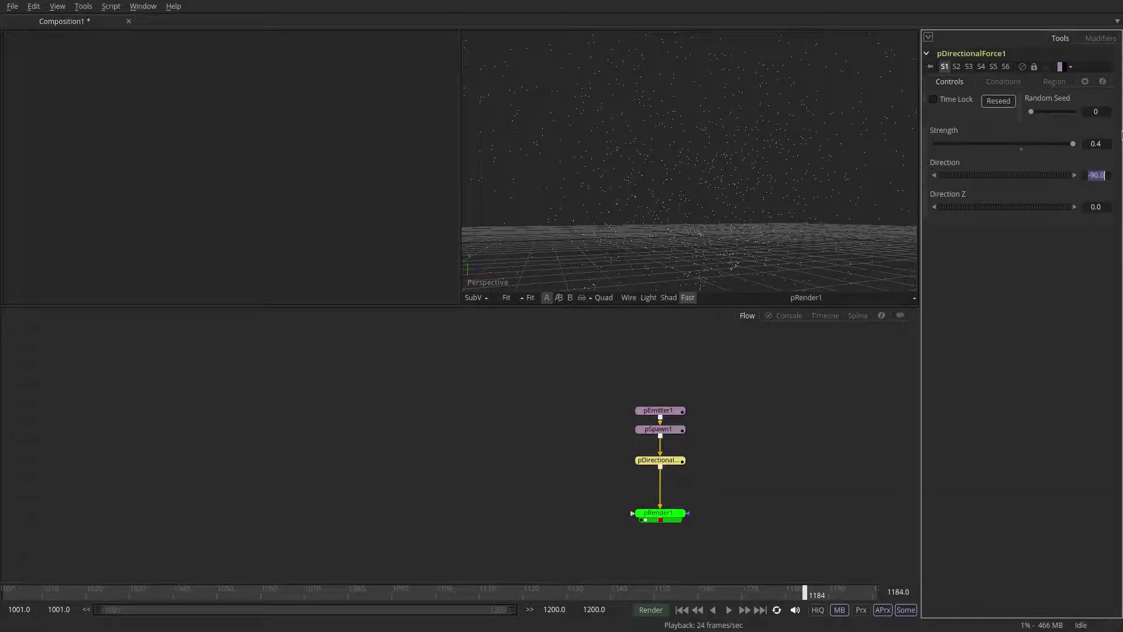
click(729, 609)
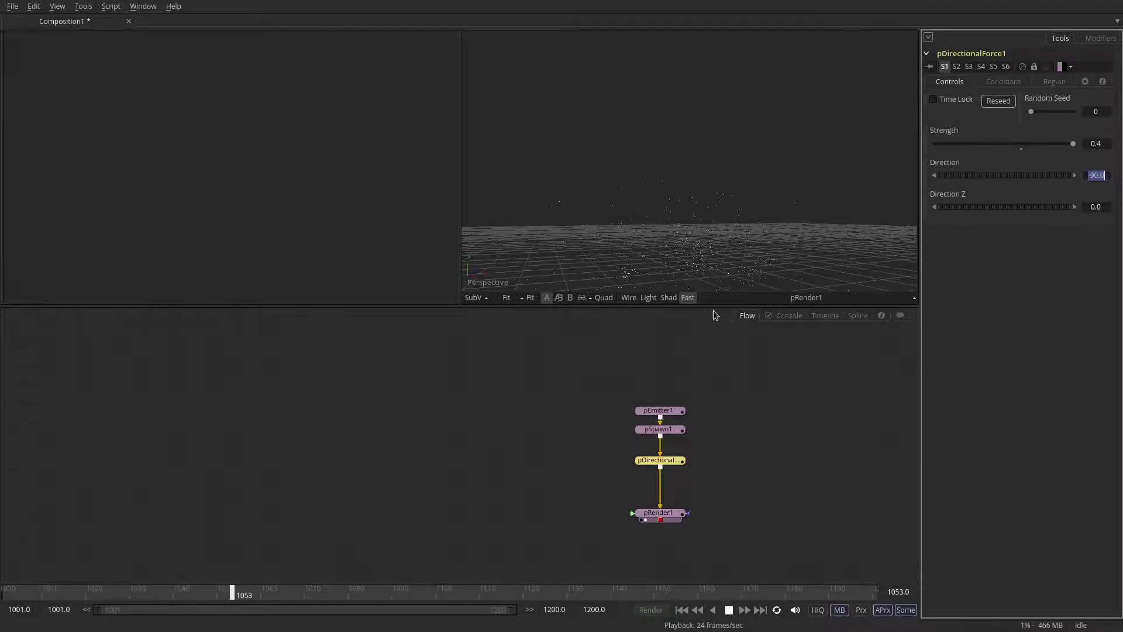
click(692, 259)
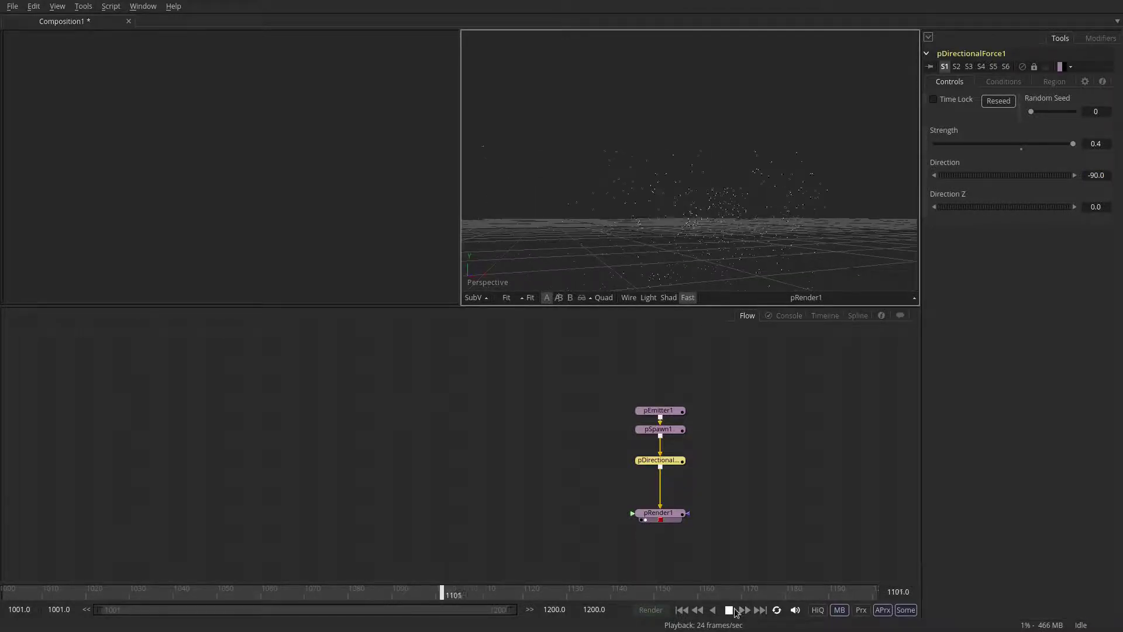
click(729, 609)
- Add a pBounce node and insert it between pDirectionalForce1 and pRender1
click(755, 518)
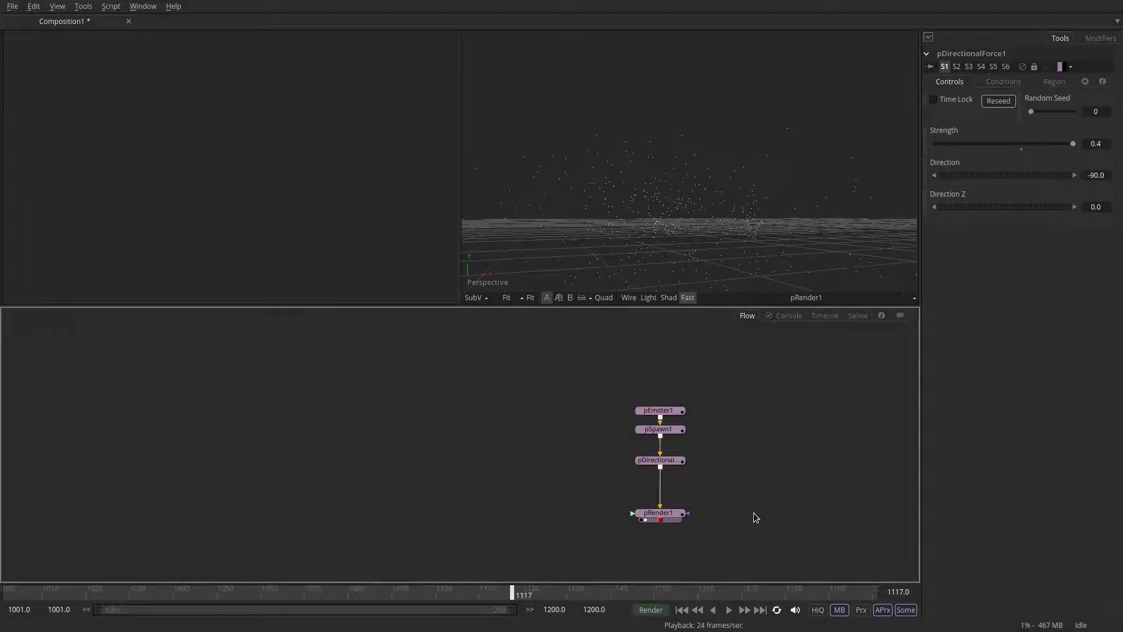
key(ctrl+space)
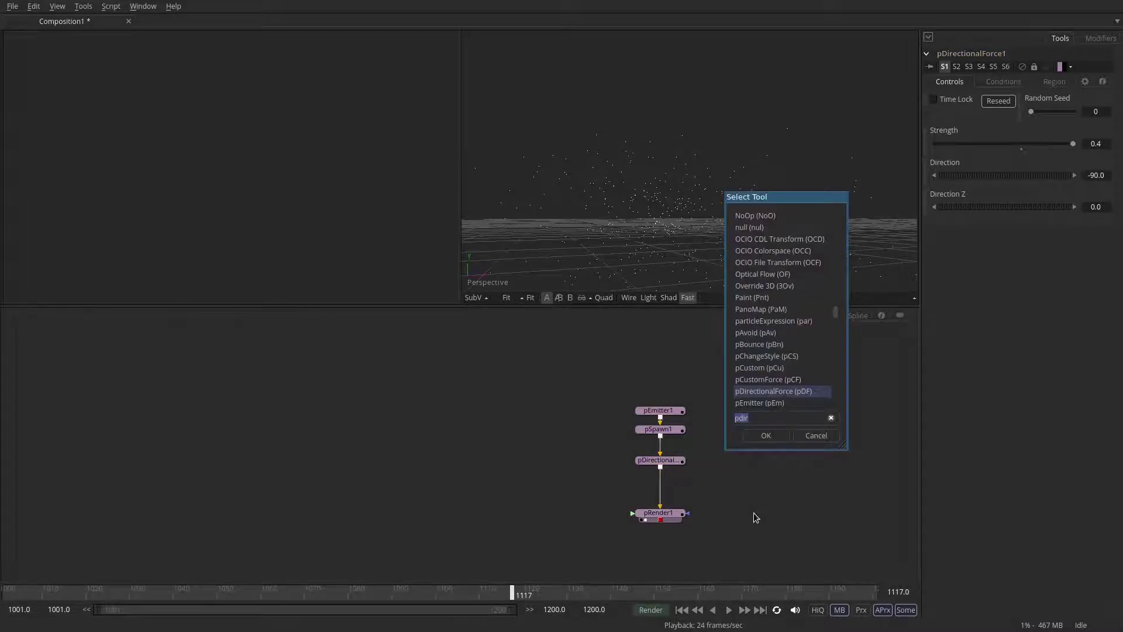
text(pbou)
key(Return)
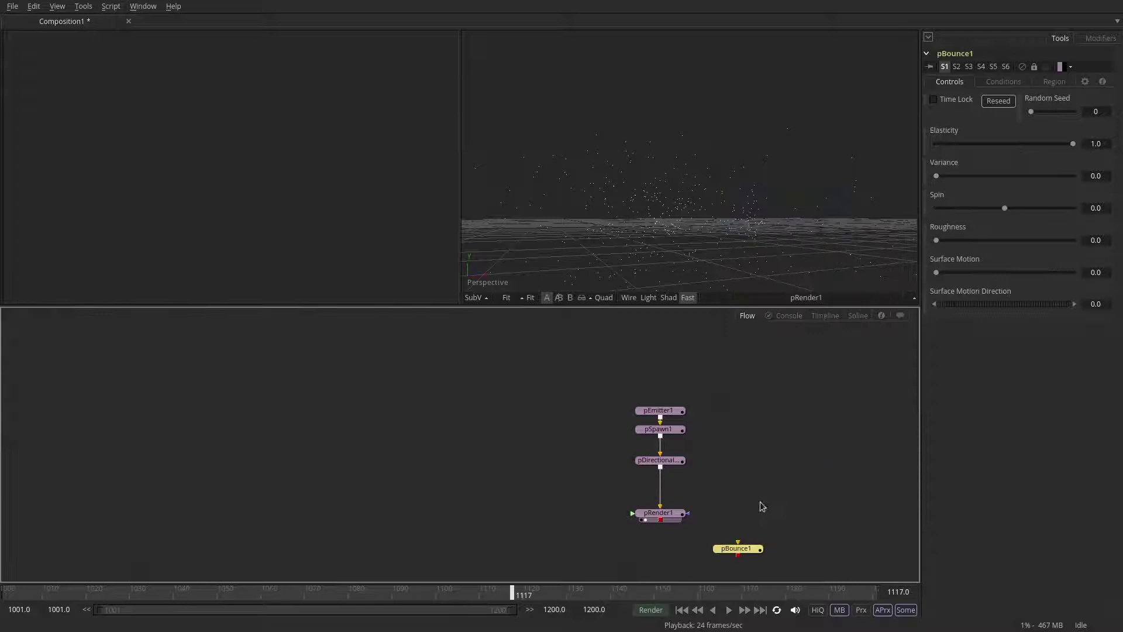
drag(742, 550, 660, 486)
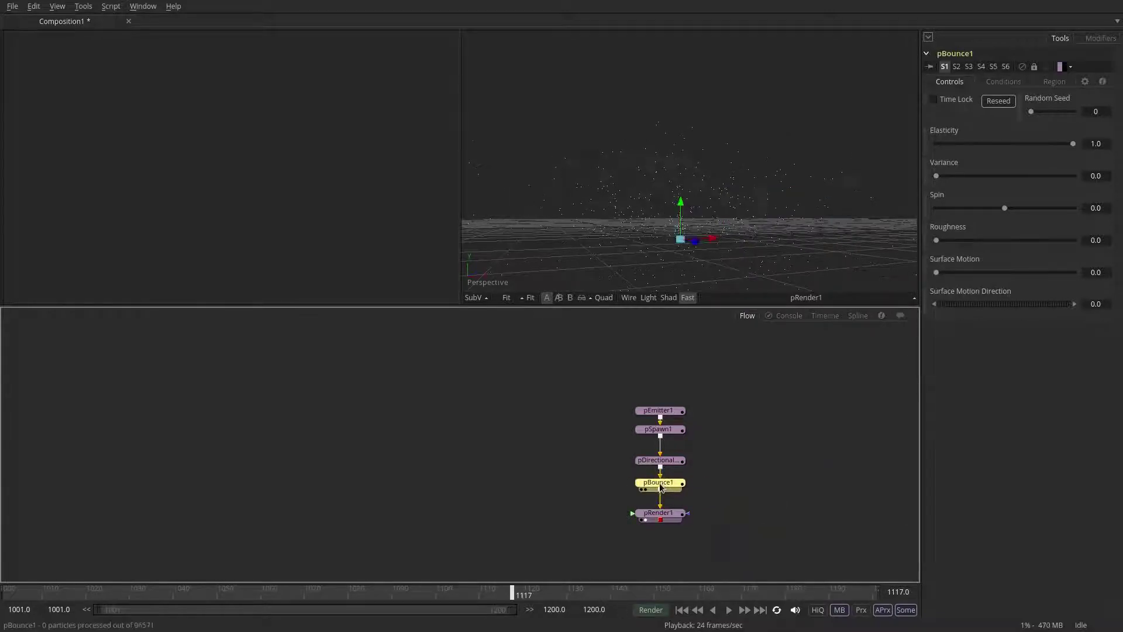
- Set pBounce1's region to Rectangle
click(1055, 81)
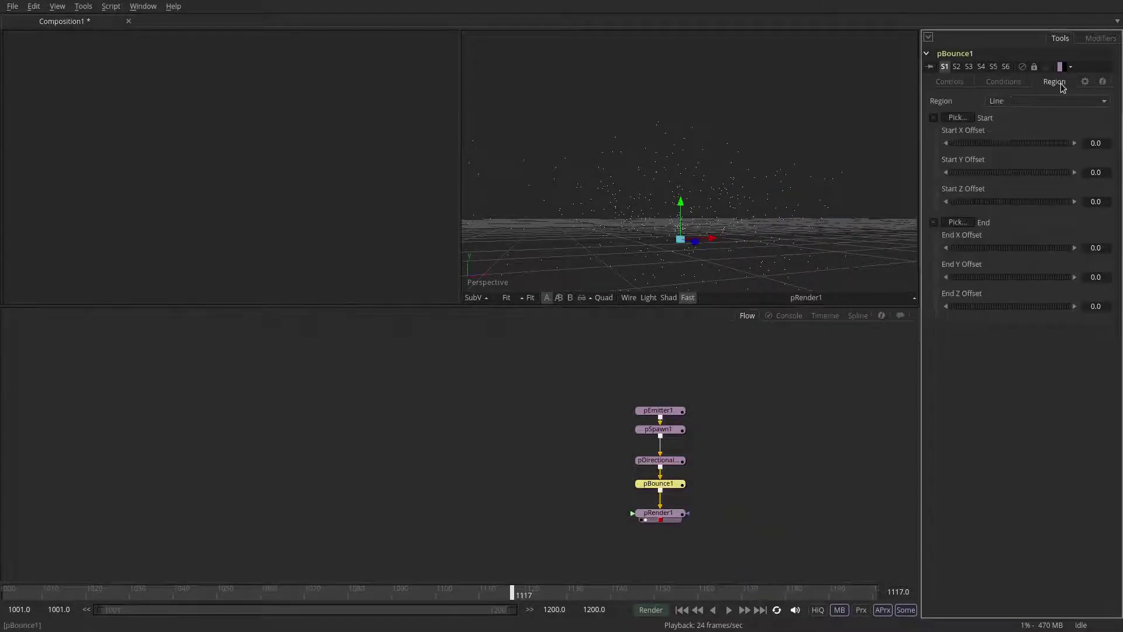
click(1020, 101)
click(1008, 128)
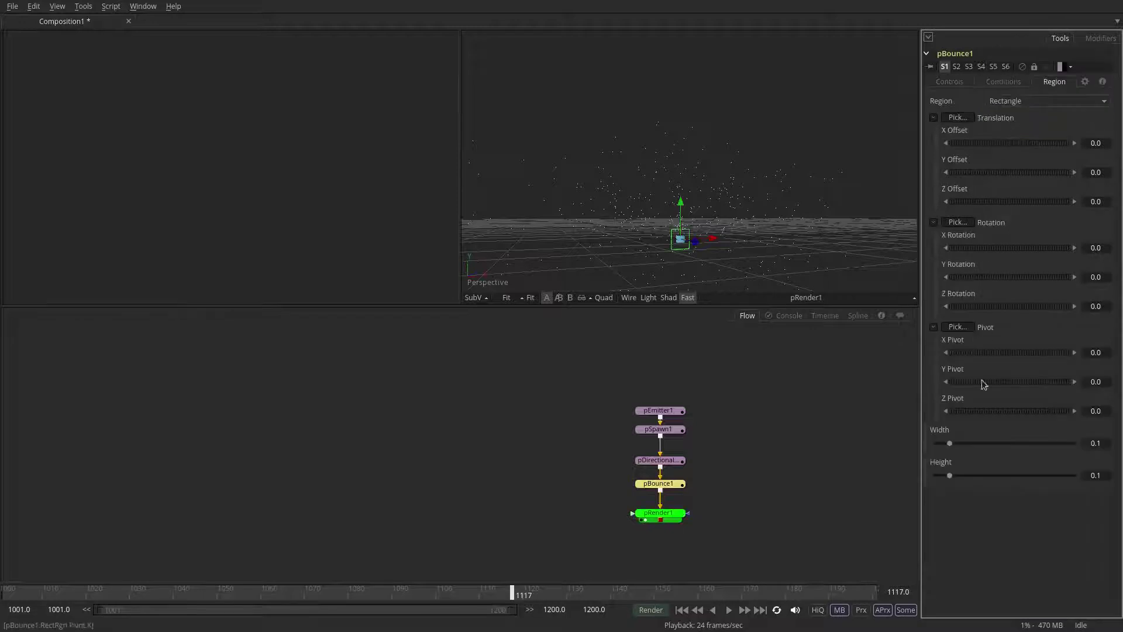
- Set the Width and Height of pBounce1's rectangle region to 5
click(1096, 443)
text(5)
key(Tab)
text(5)
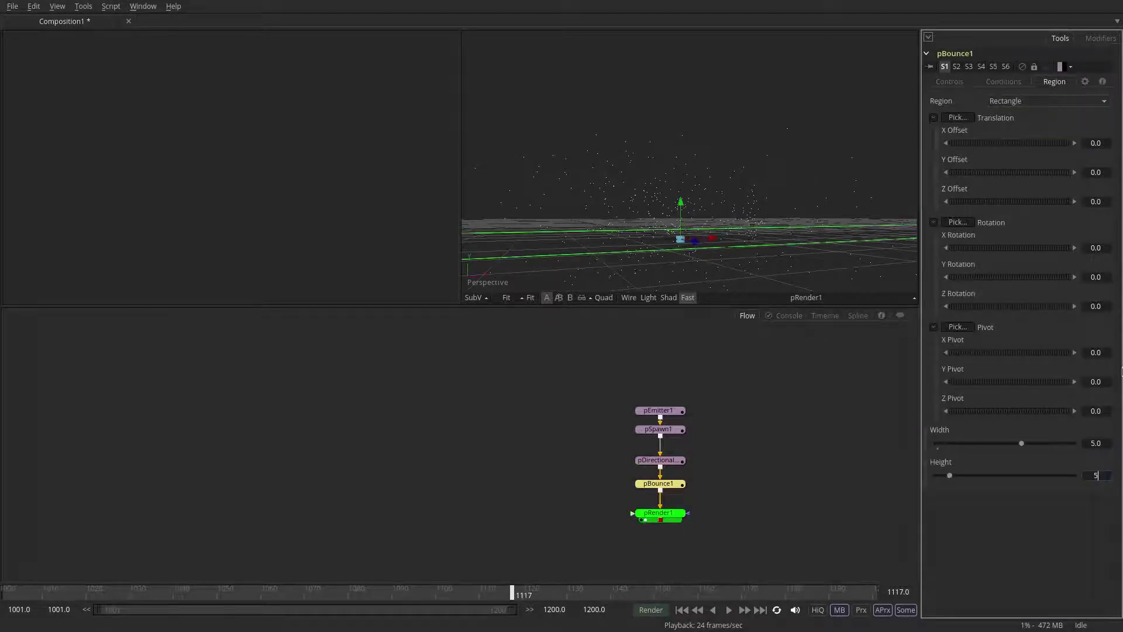
key(Tab)
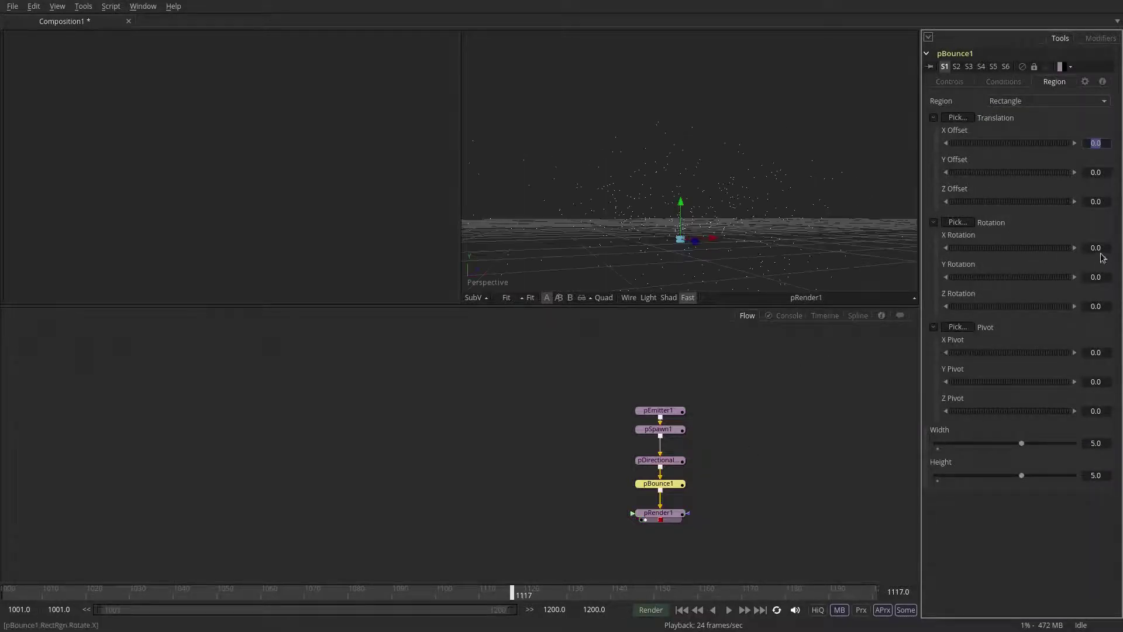
- Set pBounce1's region X Rotation to 90 and play back the bouncing particles from the first frame
click(1096, 247)
text(90)
key(Tab)
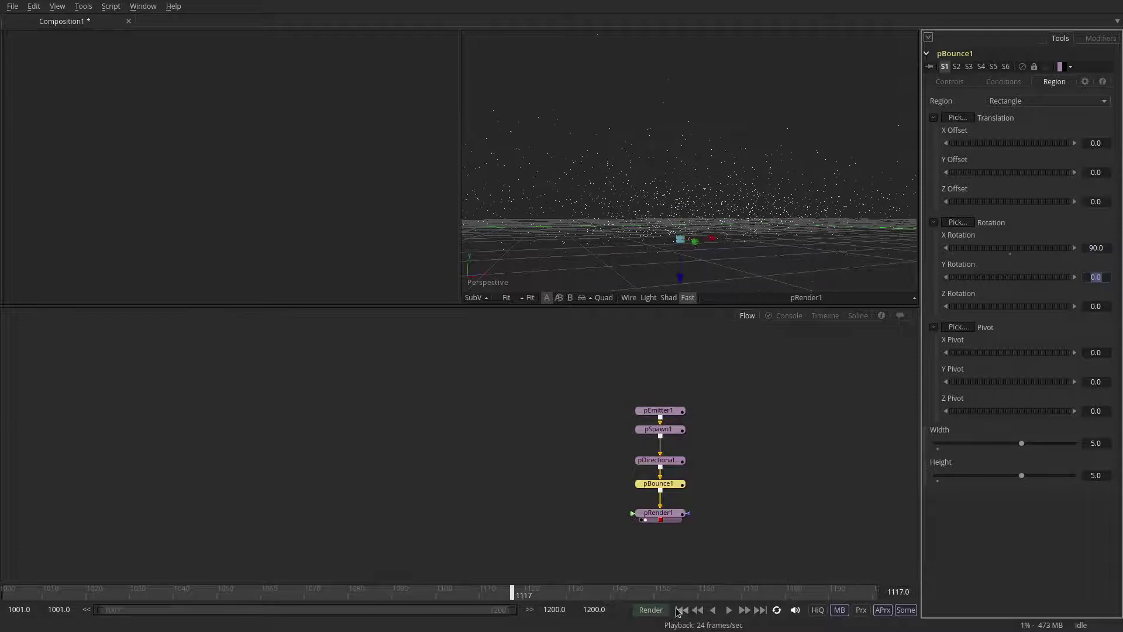
click(681, 610)
click(729, 610)
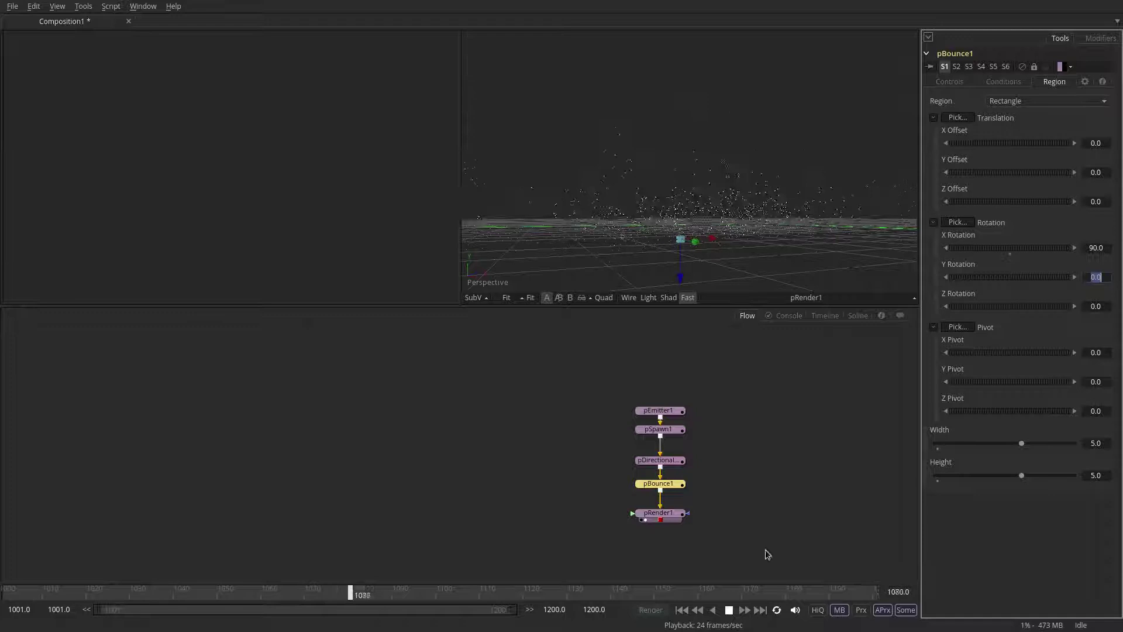
key(space)
- Lower pBounce1's Elasticity to about 0.325 and play back the bounce from several viewing angles
click(949, 82)
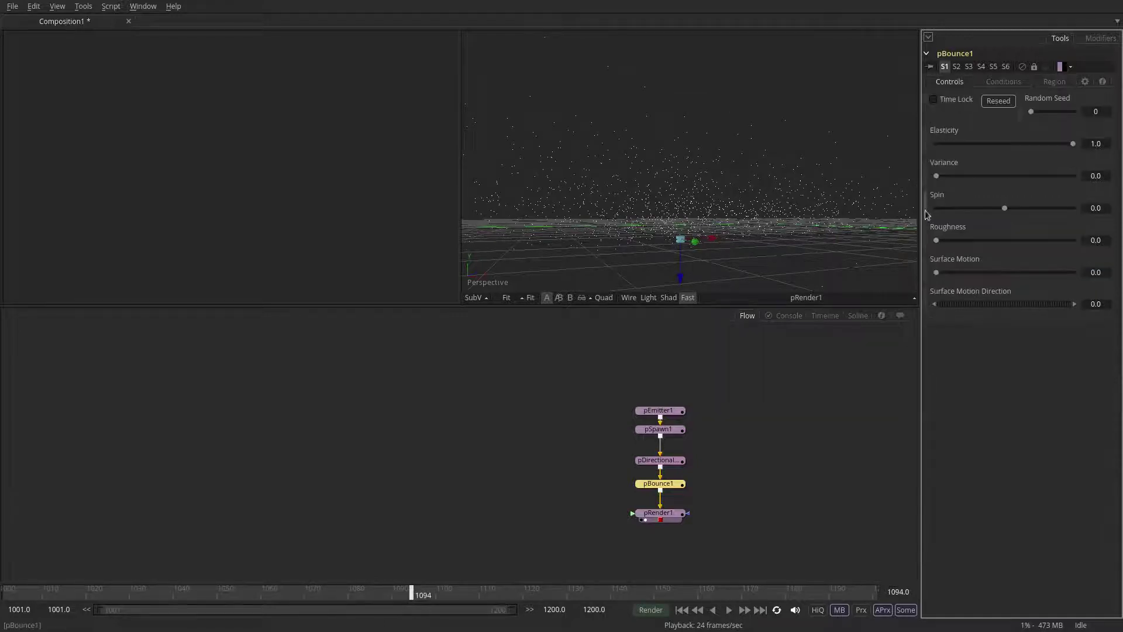
drag(972, 146, 970, 143)
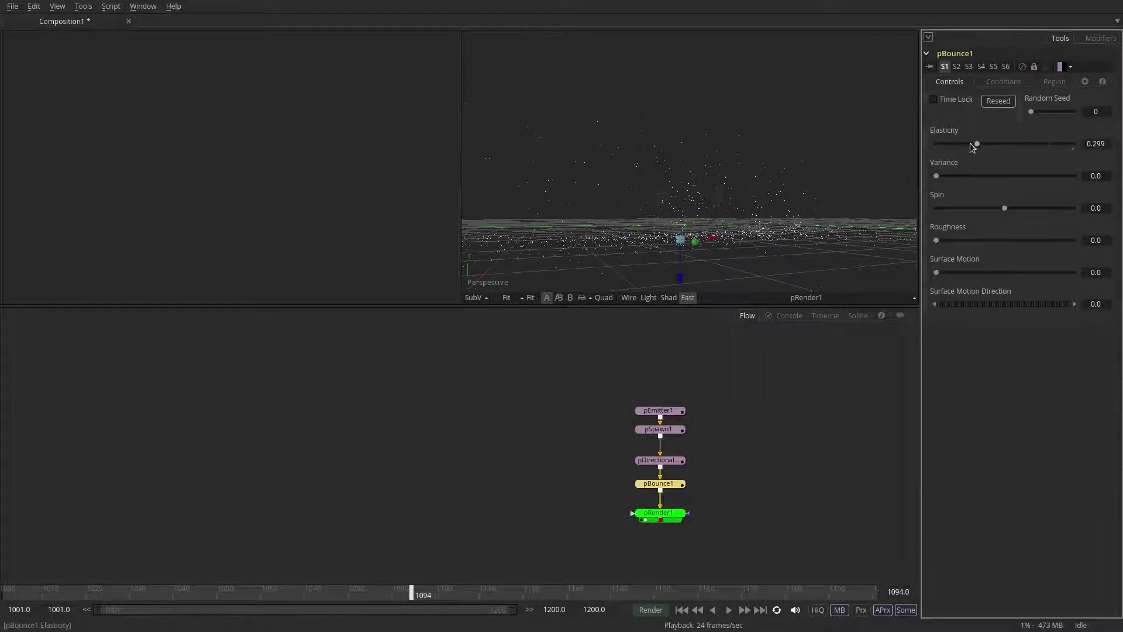
key(space)
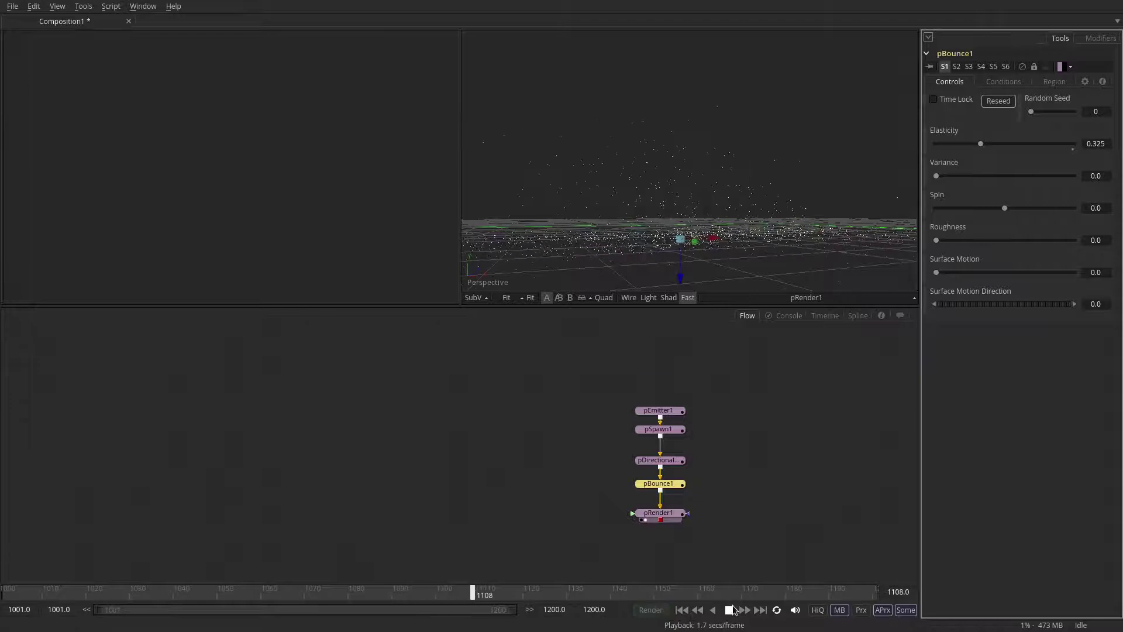
drag(714, 246, 701, 280)
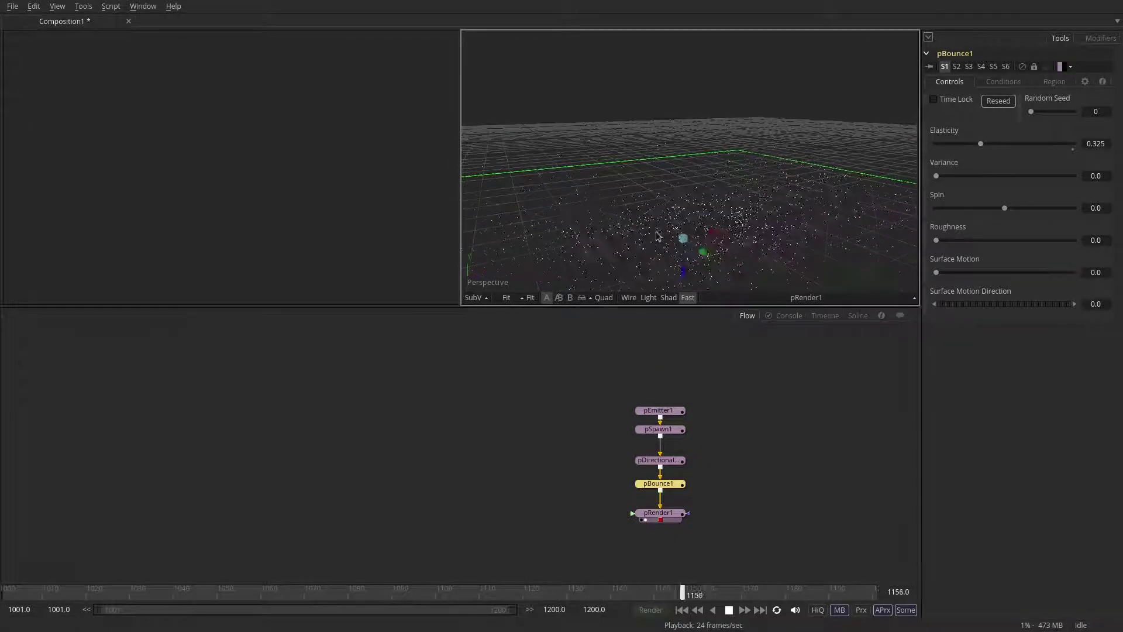
drag(657, 235, 750, 281)
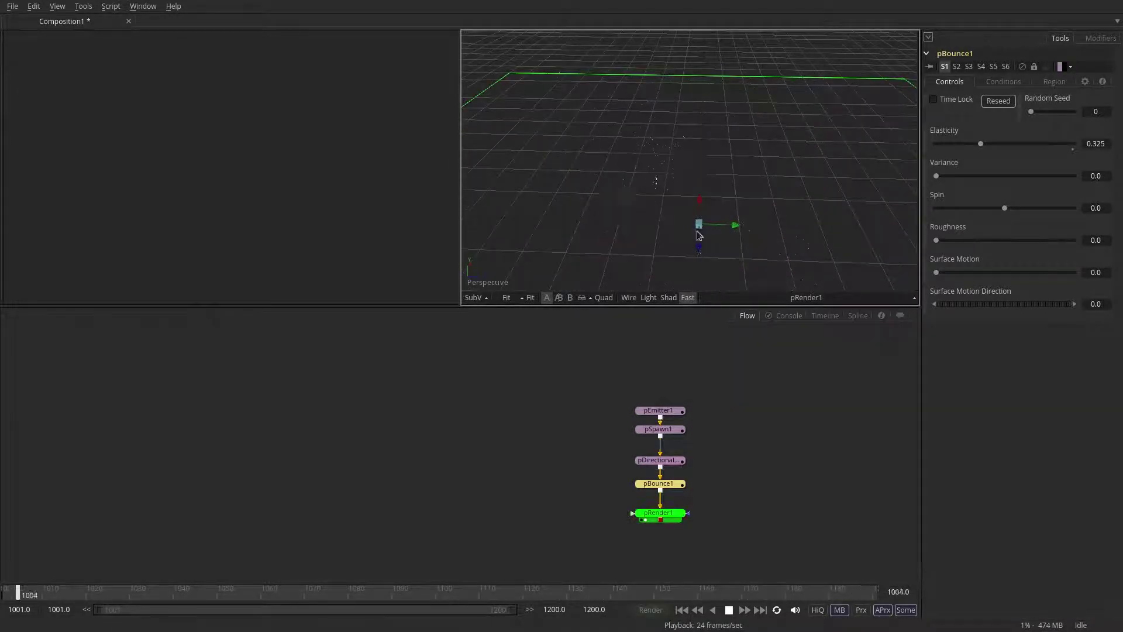
drag(721, 236, 641, 202)
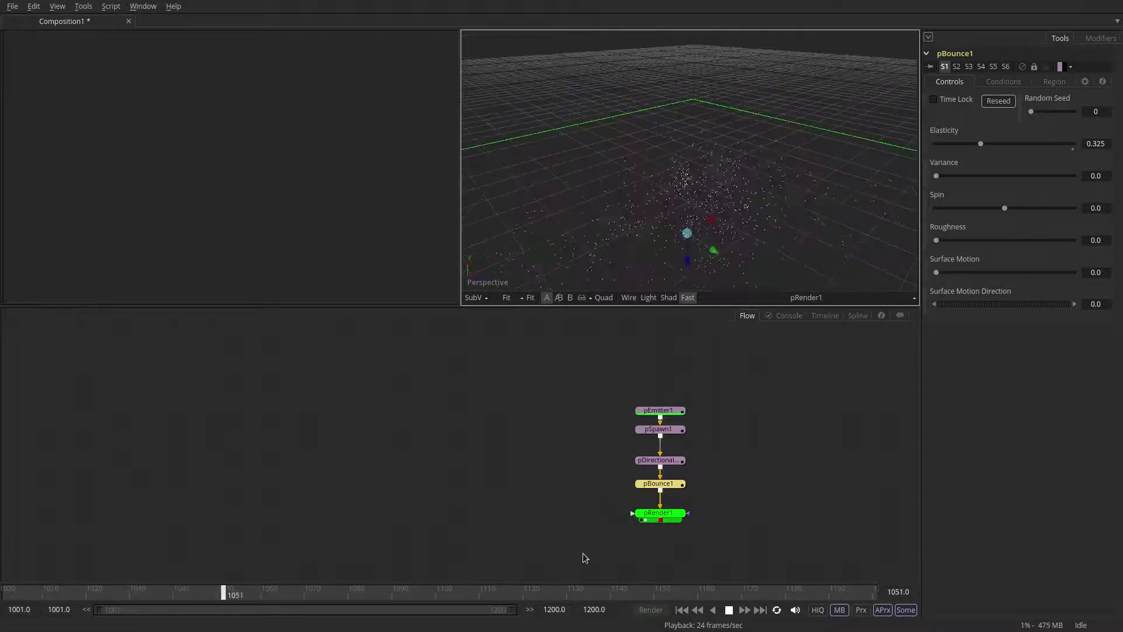
- Stop playback, move pRender1 down and insert a new pFriction node between pBounce1 and pRender1
drag(652, 515, 656, 549)
key(space)
click(614, 496)
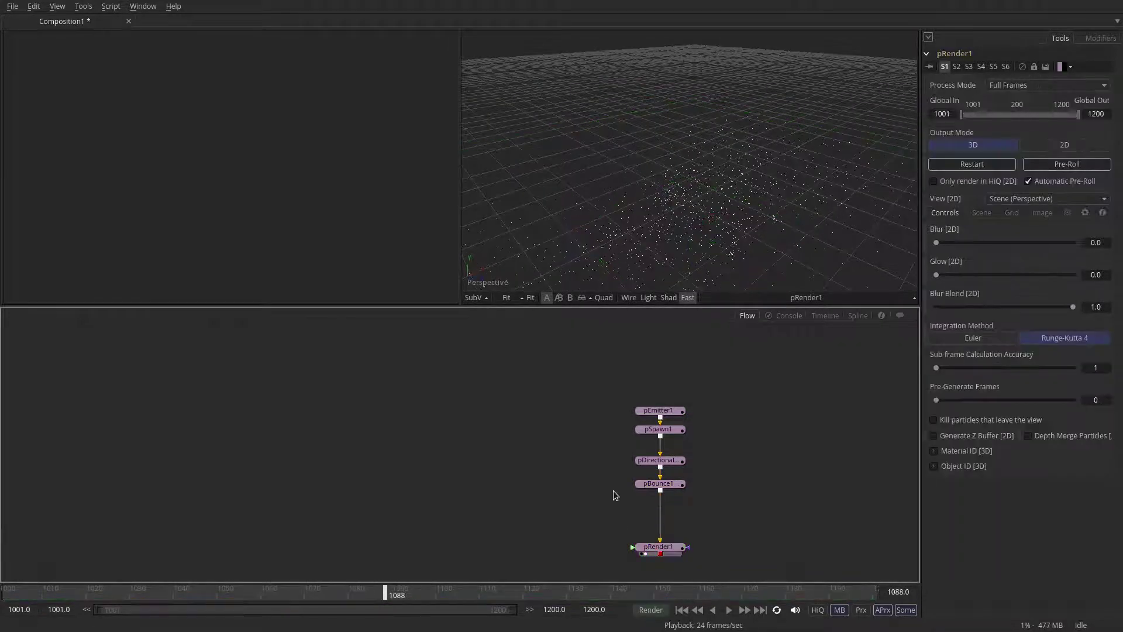
key(ctrl+space)
text(pf)
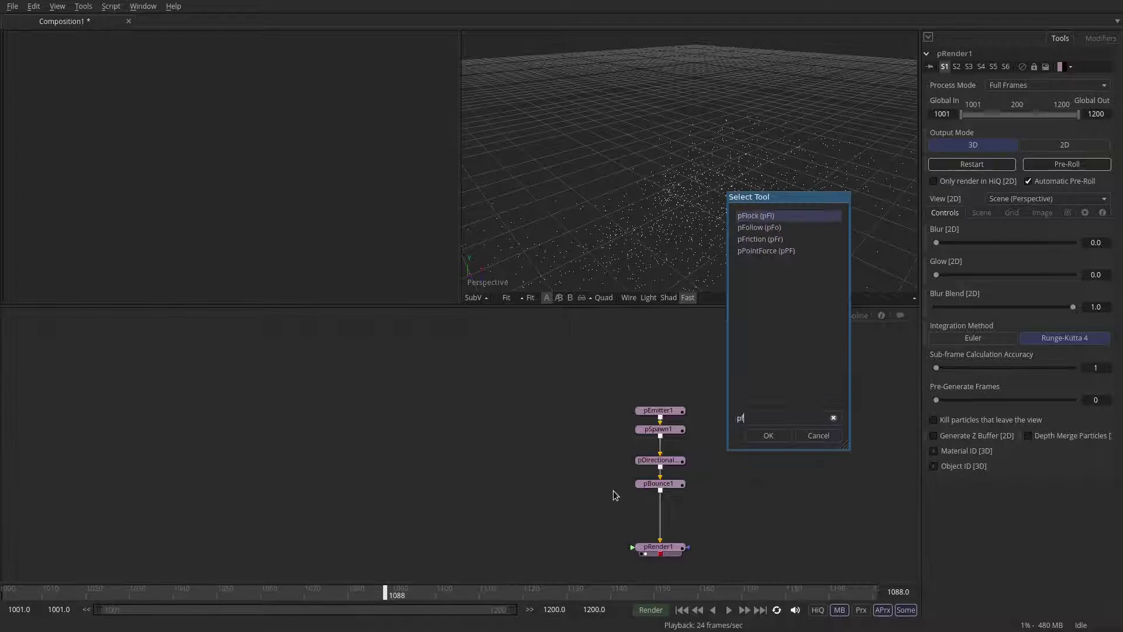
text(r)
key(Return)
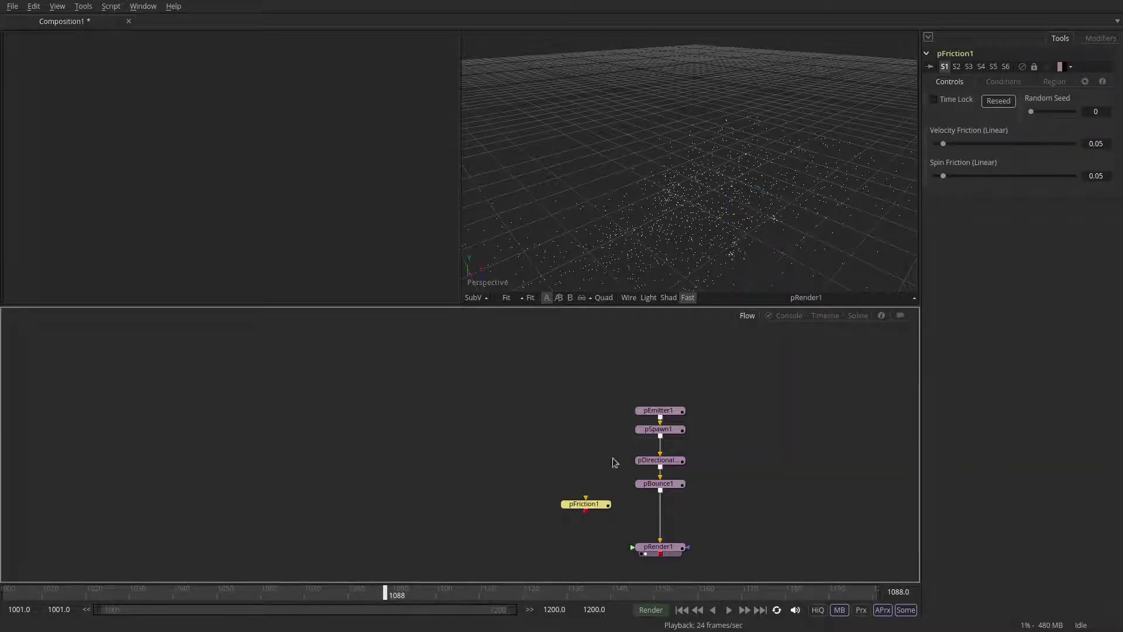
drag(591, 504, 660, 504)
- Play back the simulation from the first frame to examine how friction affects the particles
click(681, 610)
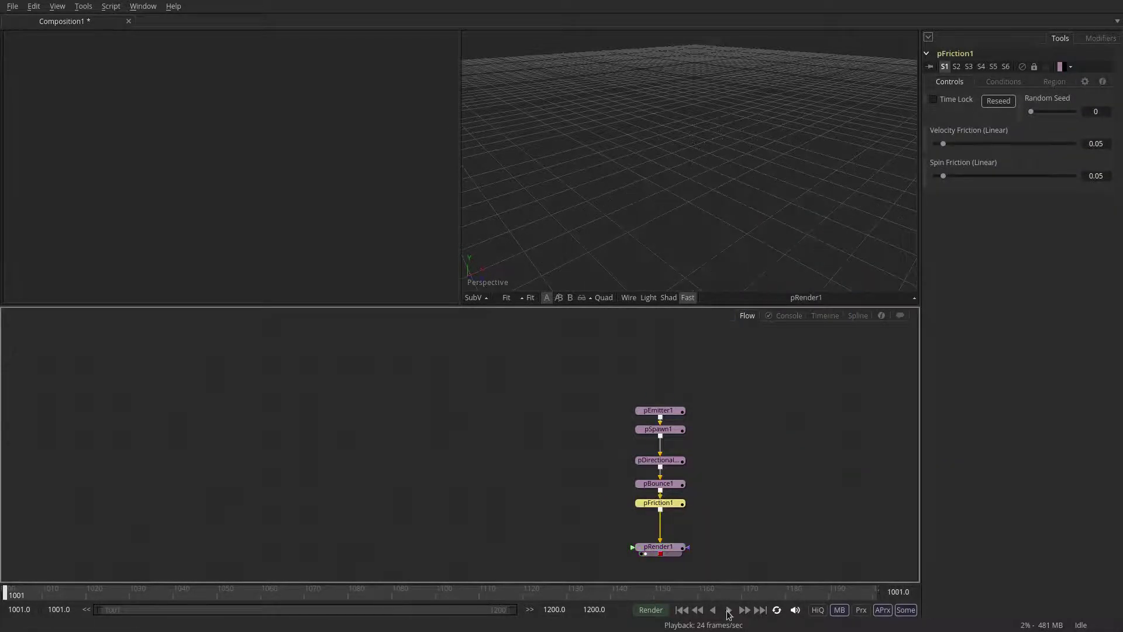
click(728, 610)
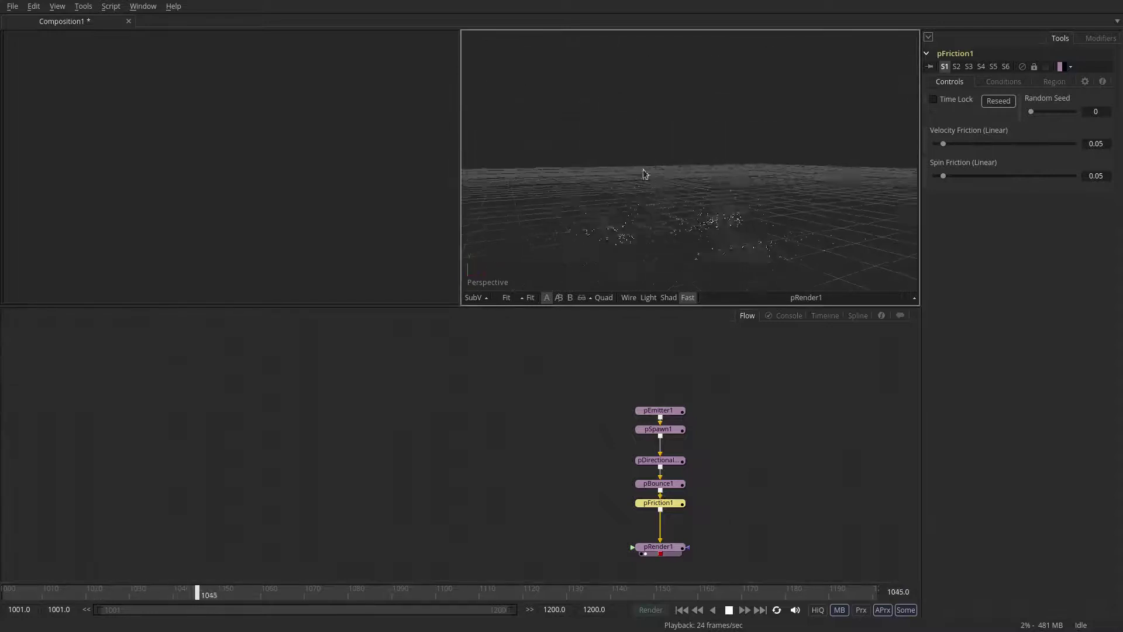
drag(644, 174, 638, 134)
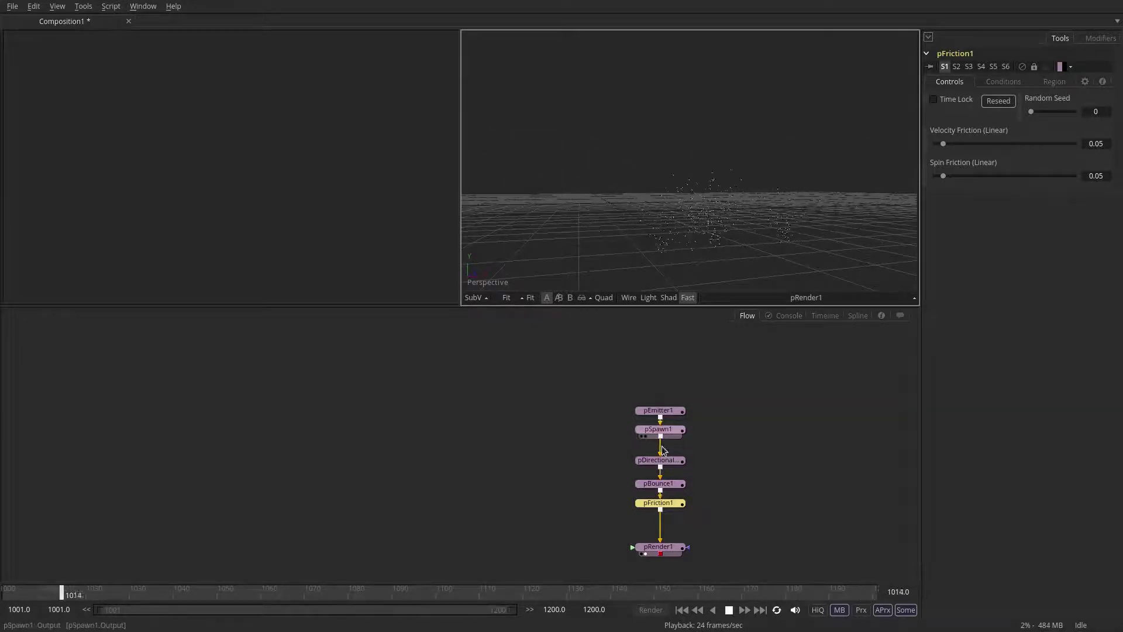
click(729, 611)
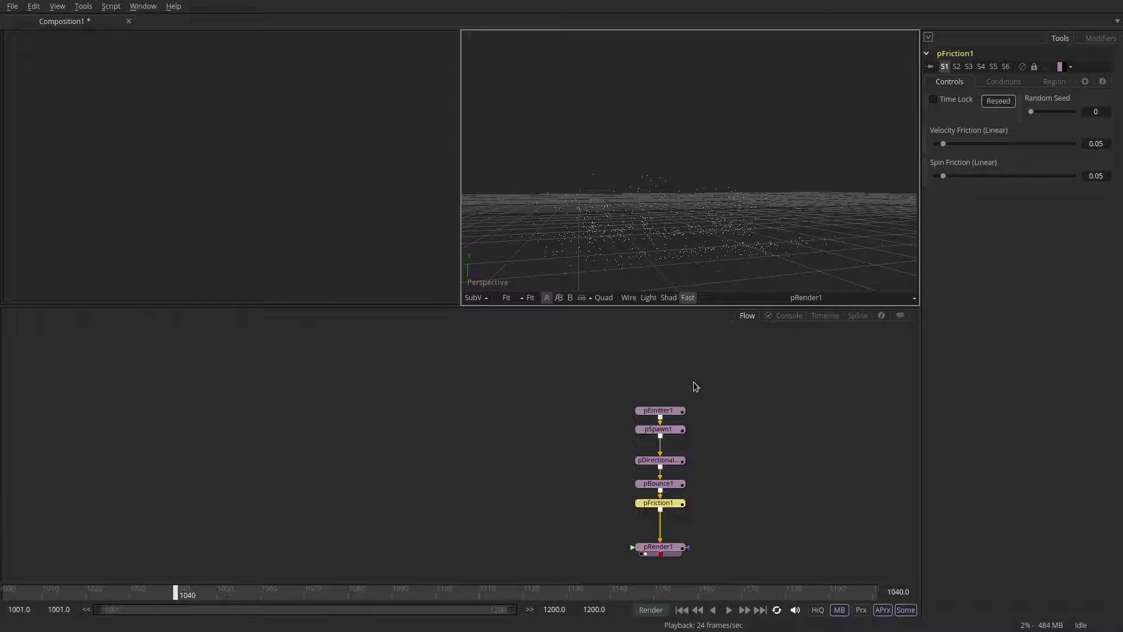
- Add a FastNoise node in empty space above the particle nodes and show it in the first viewer
drag(624, 324, 626, 371)
key(shift+space)
text(fast)
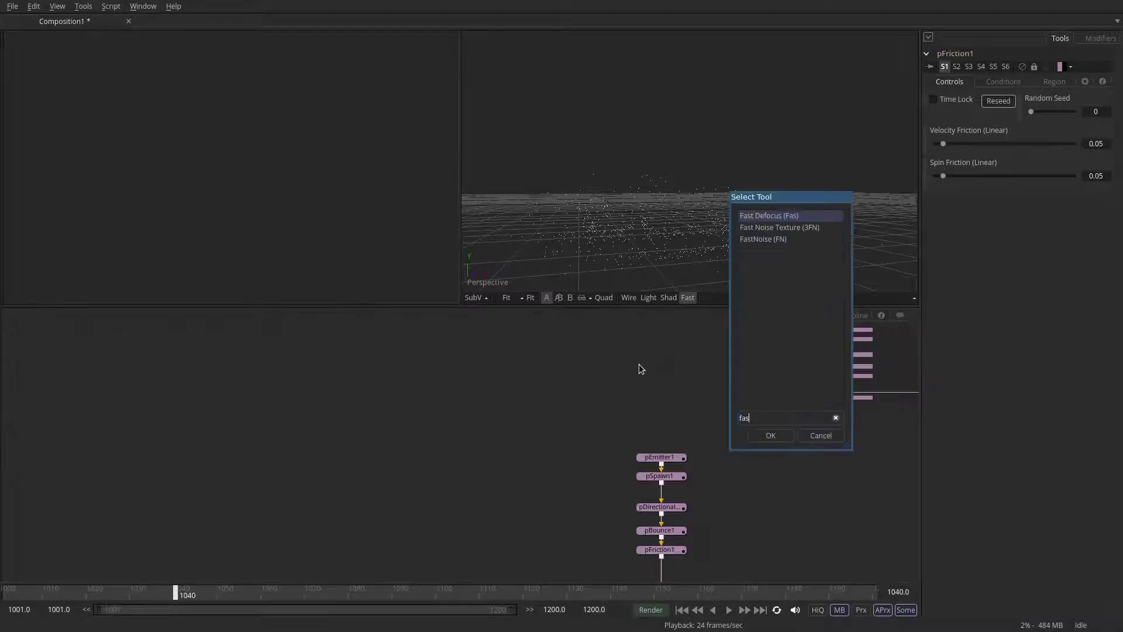
key(Return)
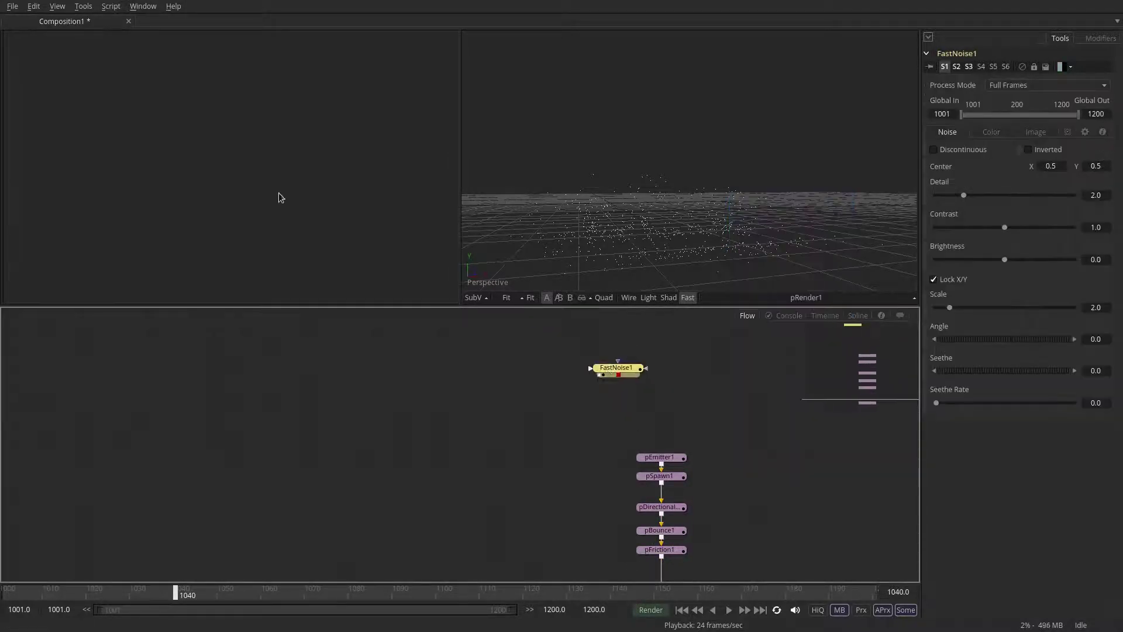
key(1)
- Set FastNoise1's image Width and Height to 128
click(1035, 131)
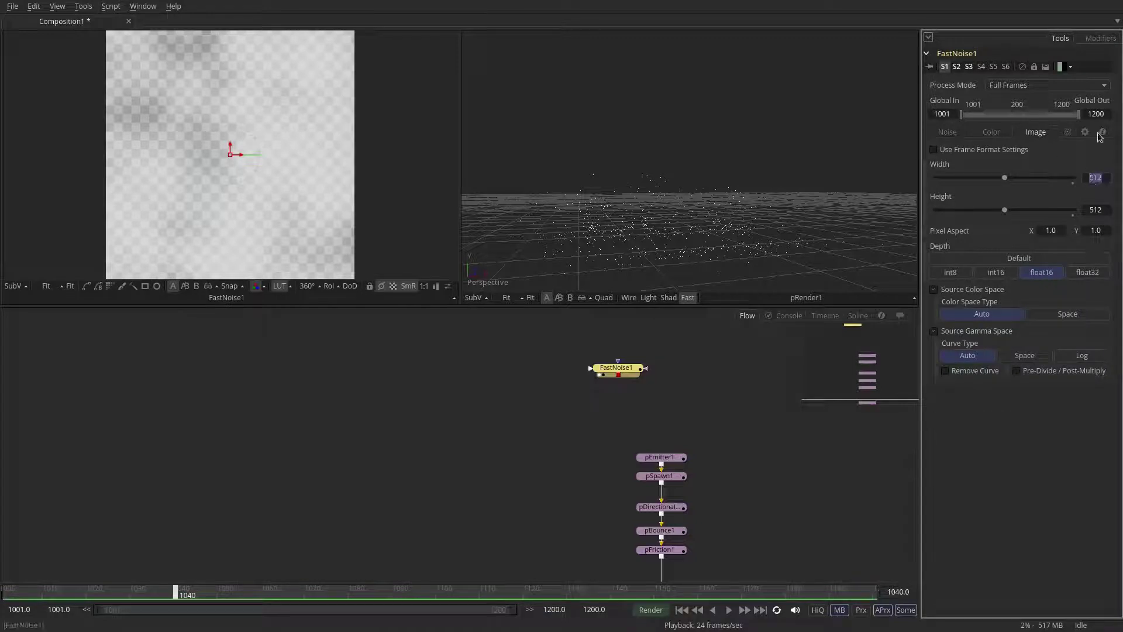
text(128)
key(Tab)
text(128)
key(Tab)
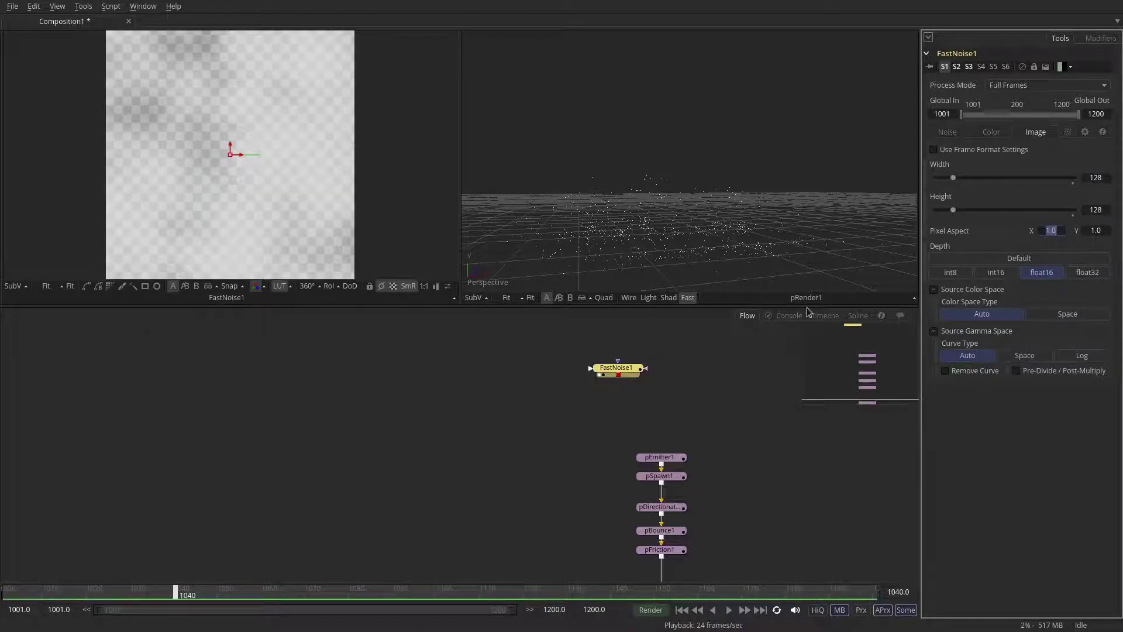
- Set FastNoise1's Detail to about 5.17, Seethe Rate to about 0.291, Contrast to about 1.684 and Scale to about 7.01
click(942, 133)
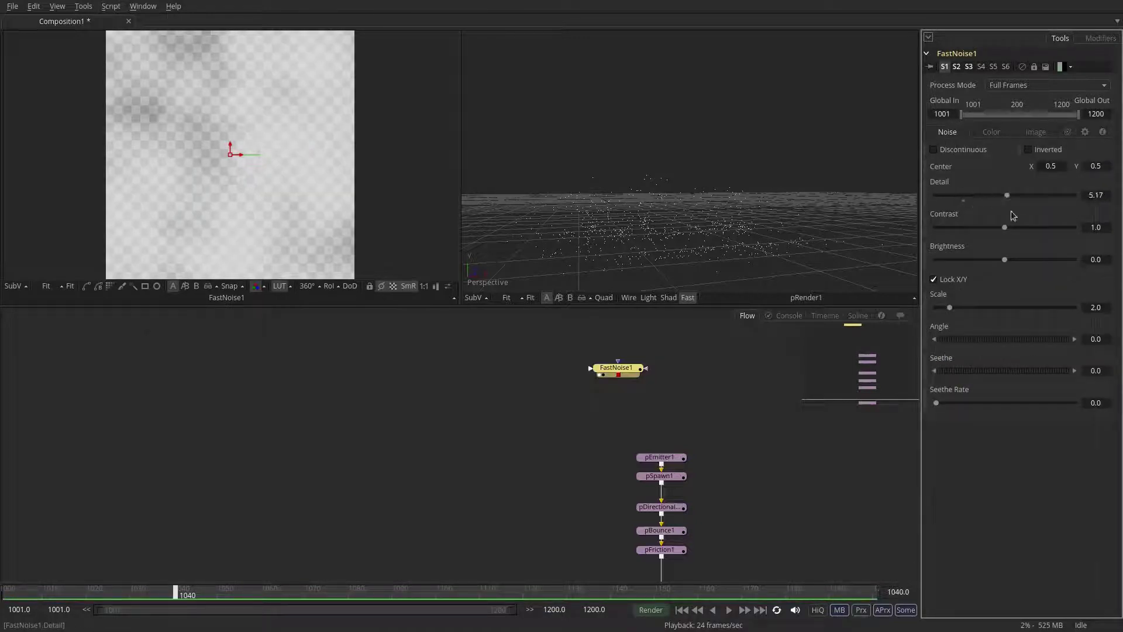
drag(936, 402, 976, 403)
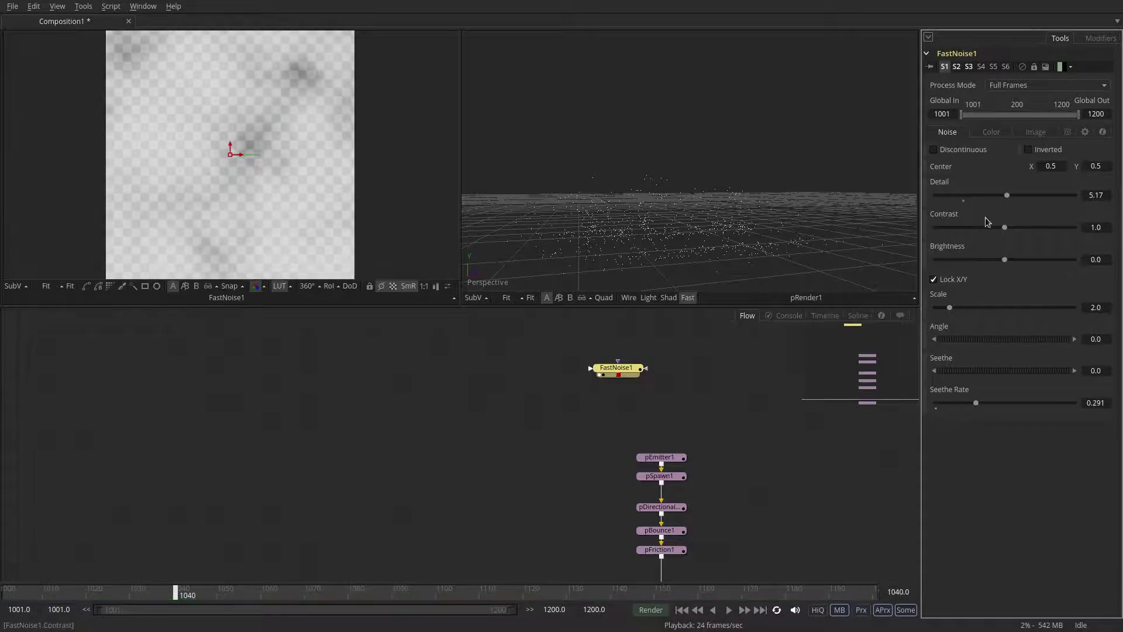
drag(1002, 228, 1017, 227)
drag(950, 307, 983, 307)
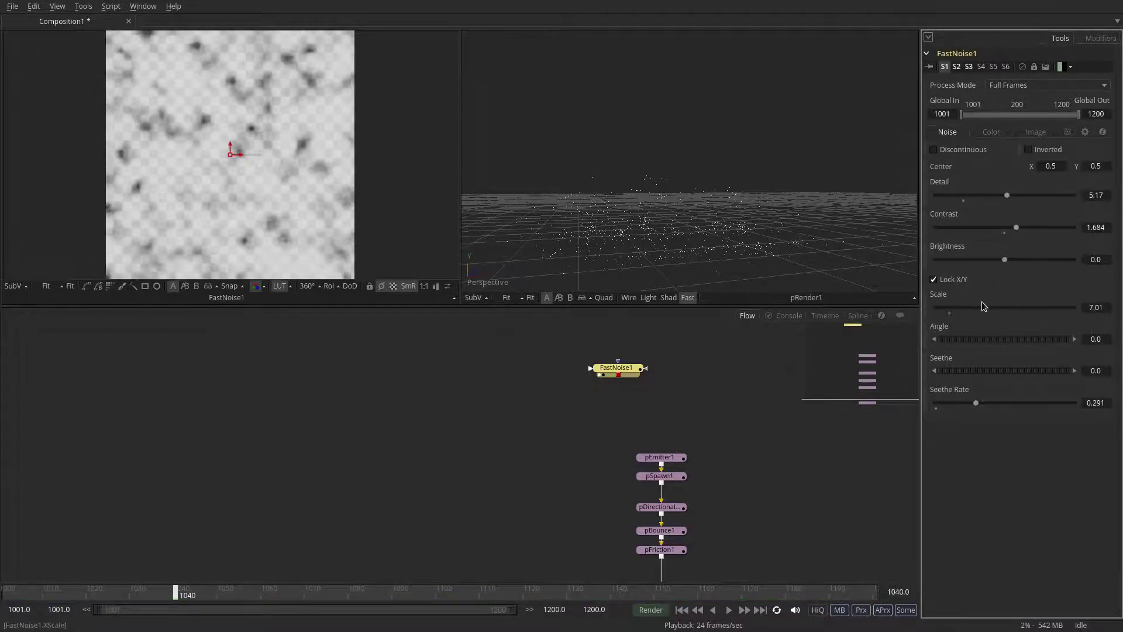
- Mask FastNoise1 with a rectangle shaped into a thin strip about 0.88 wide and 0.03 high, with HiQ on
click(145, 286)
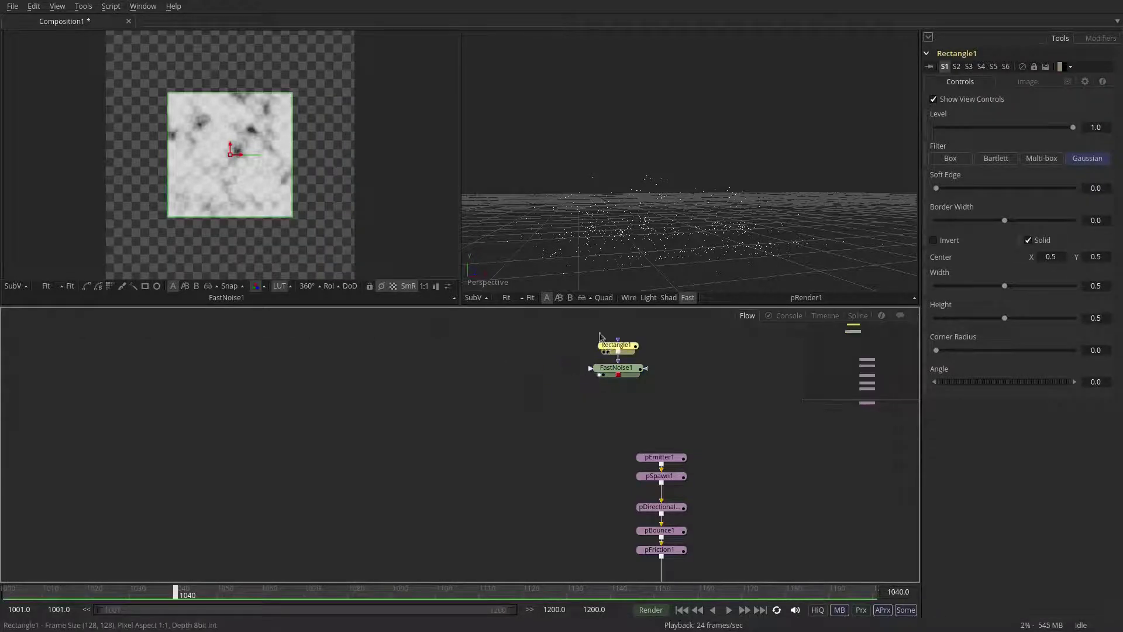
drag(292, 218, 344, 168)
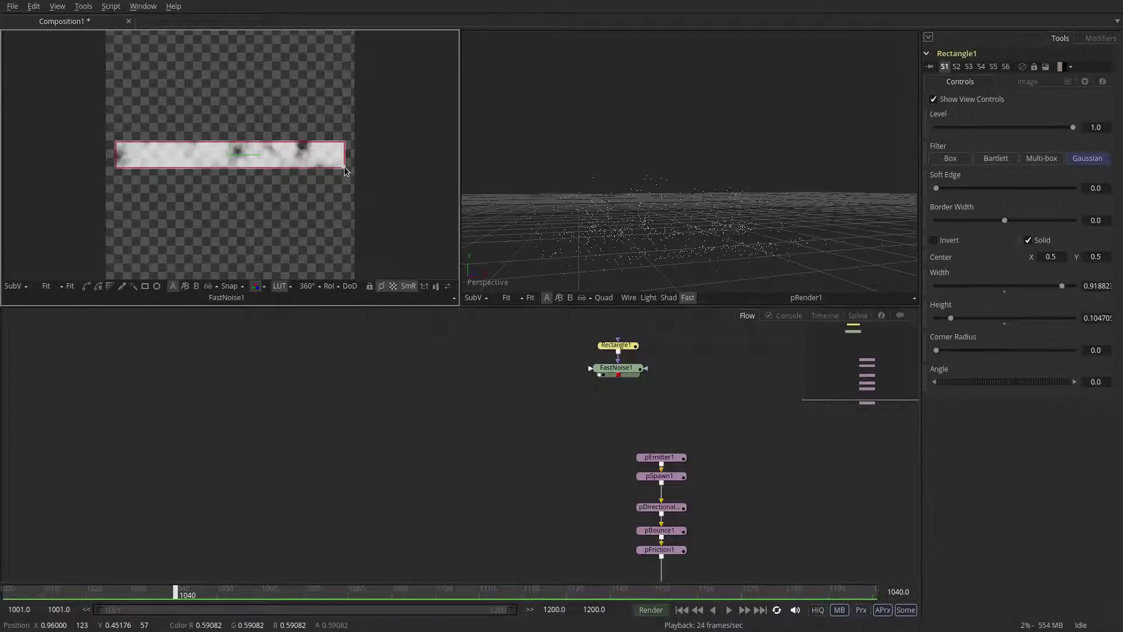
drag(346, 171, 345, 172)
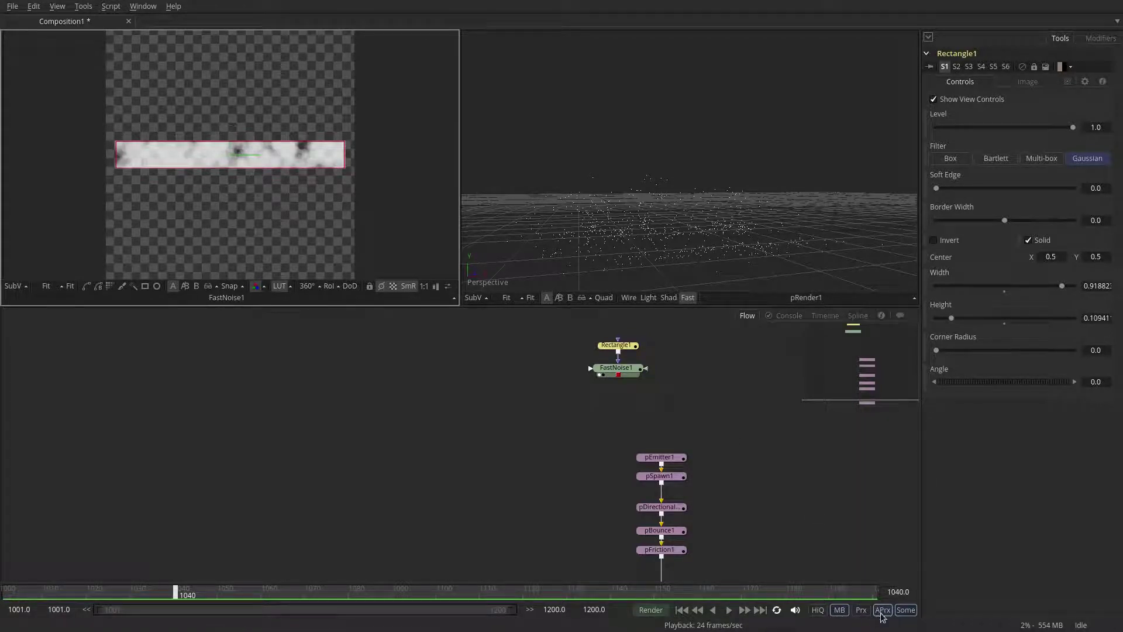
click(820, 612)
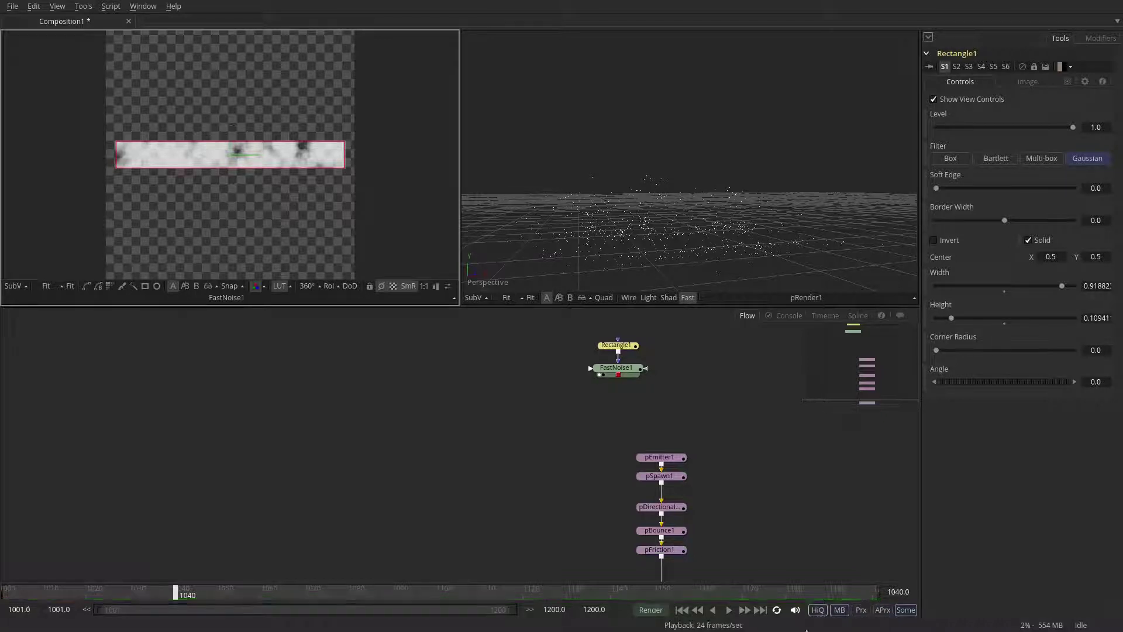
drag(349, 171, 341, 160)
- Animate Rectangle1's Width from about 0.881 at frame 1001 to about 0.034 at frame 1020
click(3, 589)
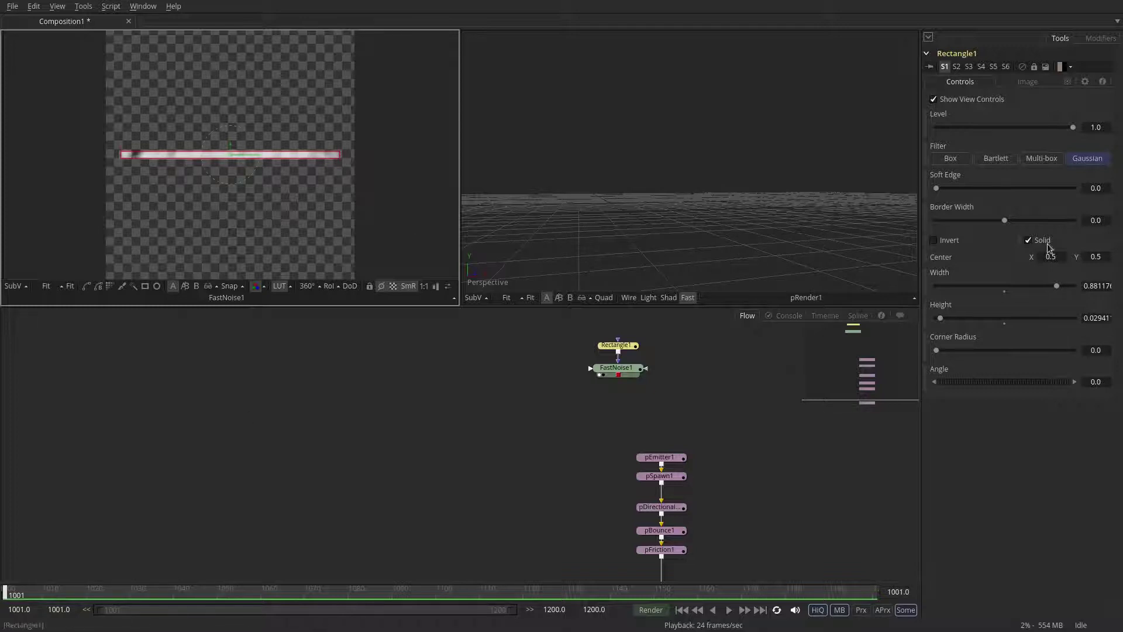
right_click(1056, 288)
click(1059, 290)
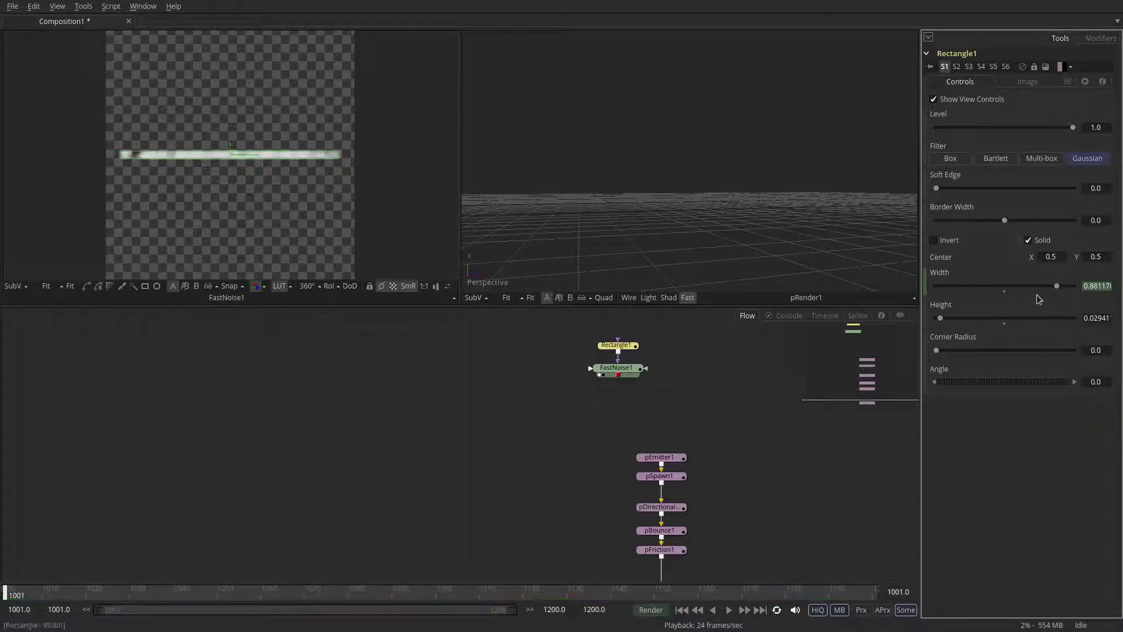
drag(41, 595, 89, 598)
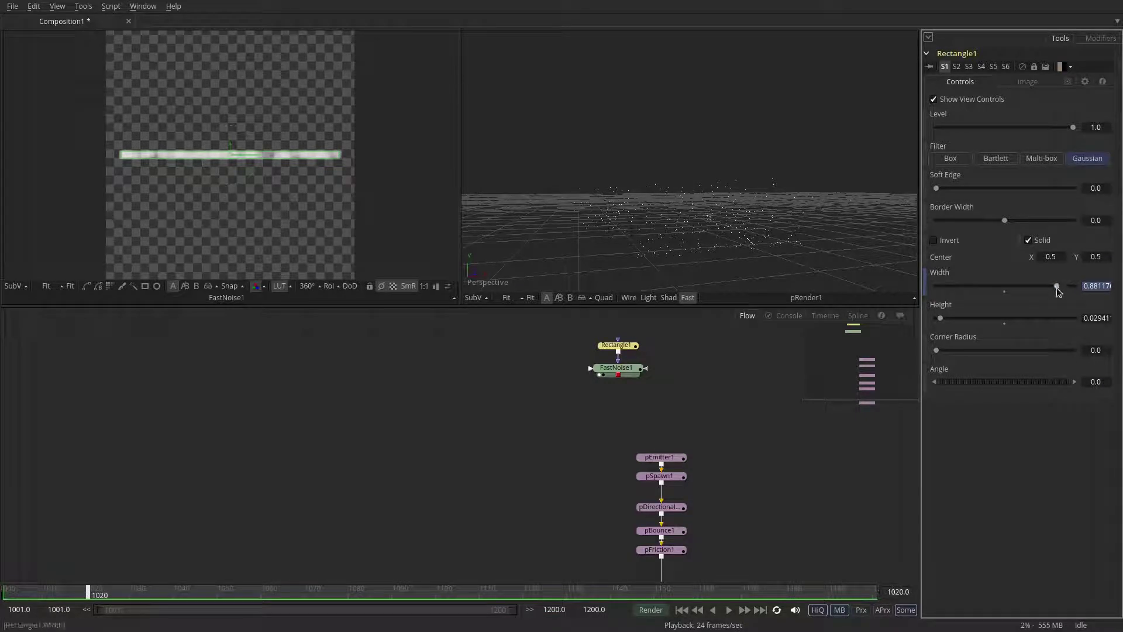
drag(1056, 289, 948, 286)
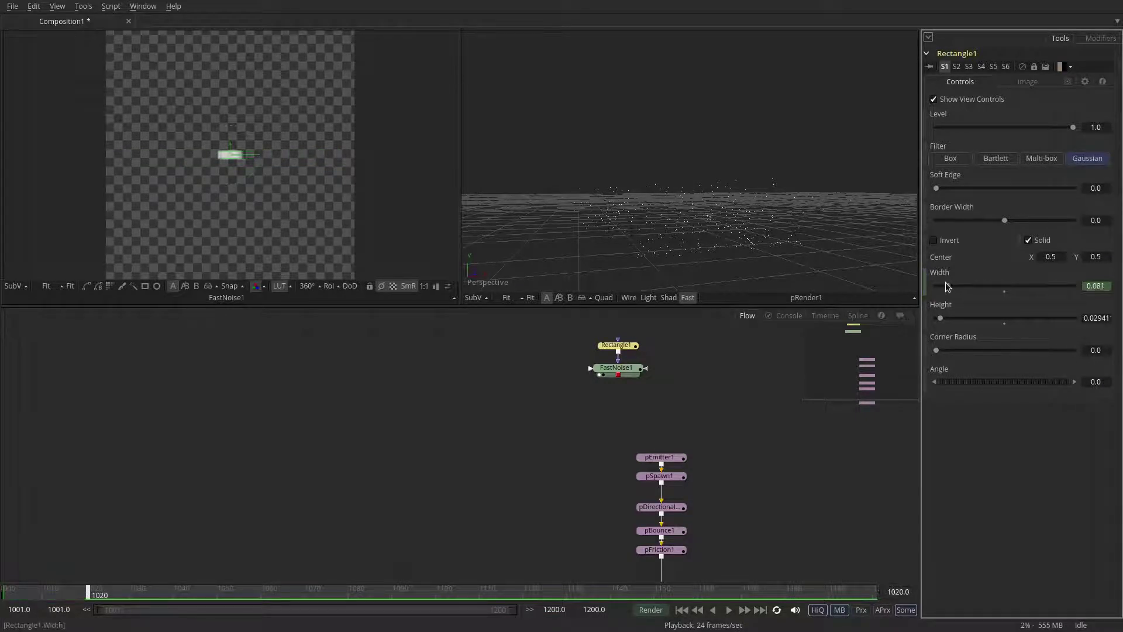
- Ease Rectangle1's Width animation curve between frames 1001 and 1020 into a fast initial drop that levels off, and play it back
click(858, 316)
click(35, 445)
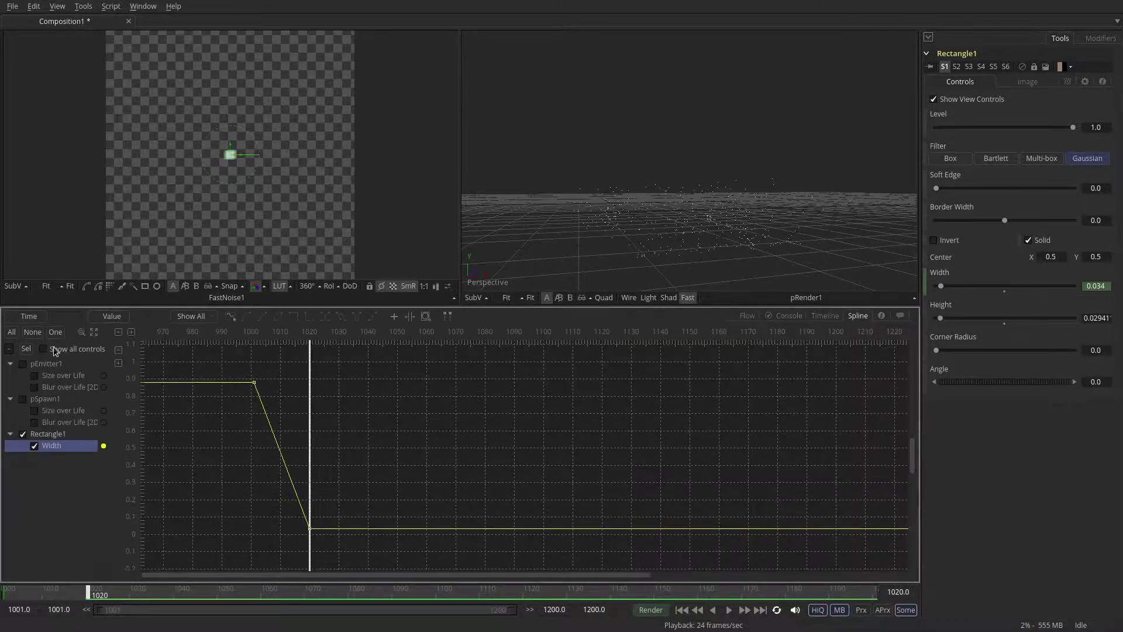
click(92, 333)
drag(714, 436, 864, 563)
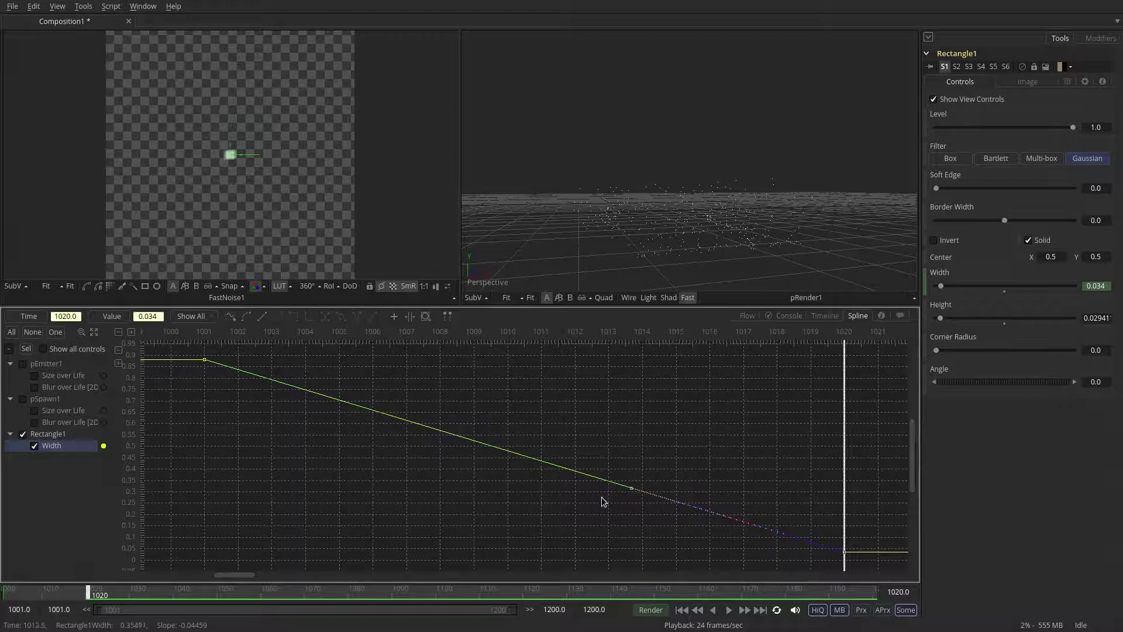
drag(631, 487, 446, 528)
drag(283, 445, 188, 346)
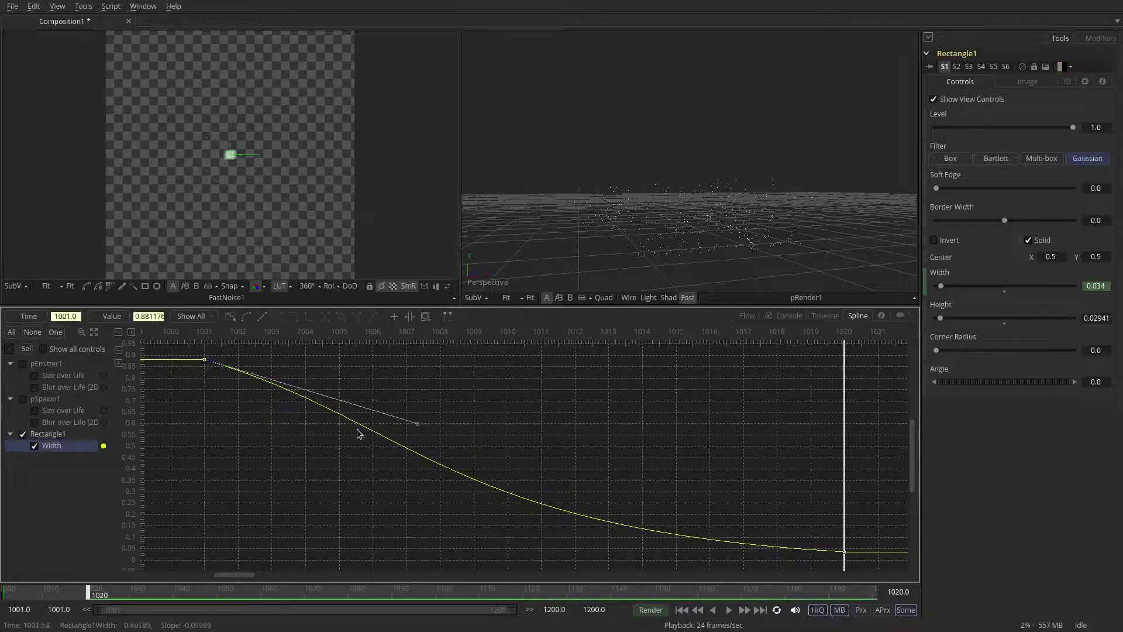
drag(418, 424, 313, 521)
drag(87, 594, 5, 595)
click(730, 612)
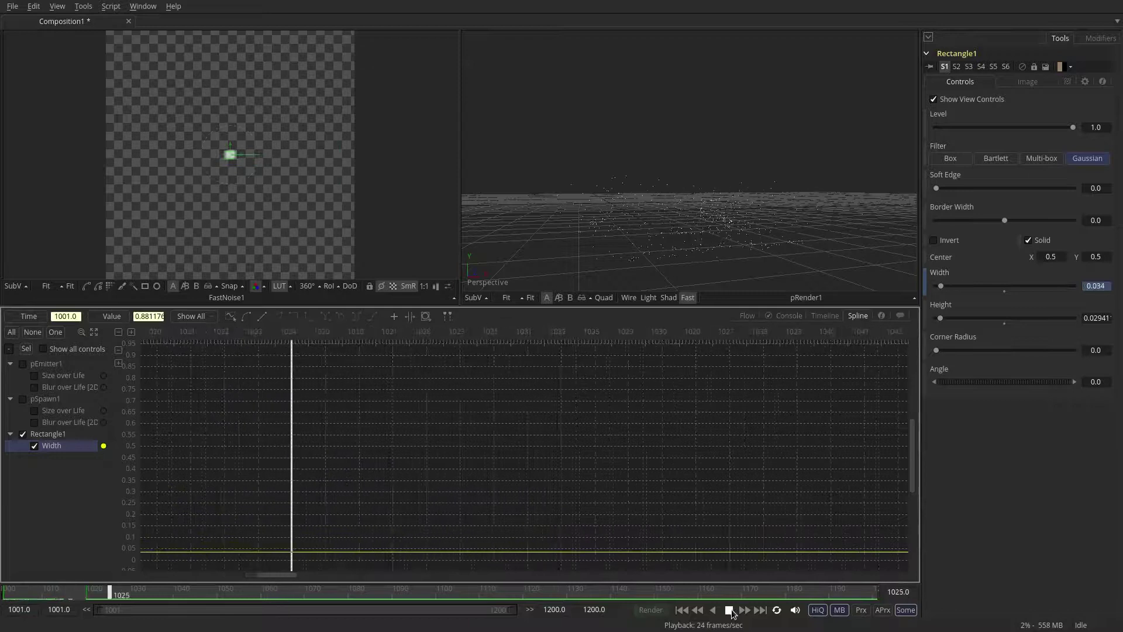
click(731, 612)
- Rearrange the flow: move Rectangle1 and FastNoise1 beside the particle chain and place pEmitter1 higher above pSpawn1
click(748, 316)
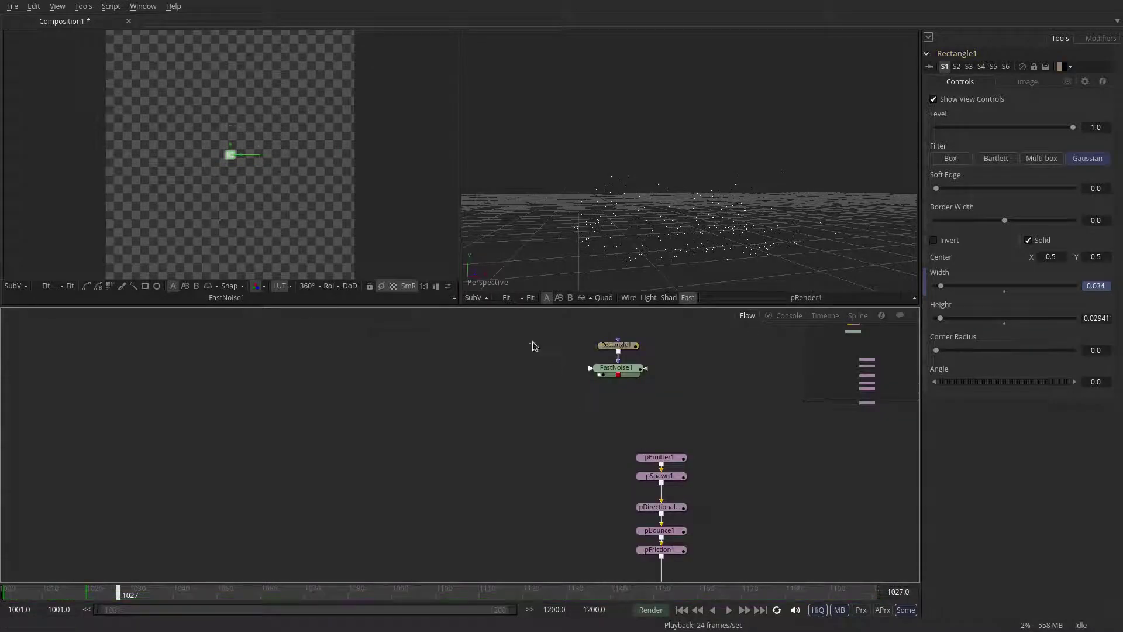
drag(532, 346, 568, 481)
drag(669, 457, 668, 413)
drag(494, 427, 593, 525)
drag(570, 484, 567, 479)
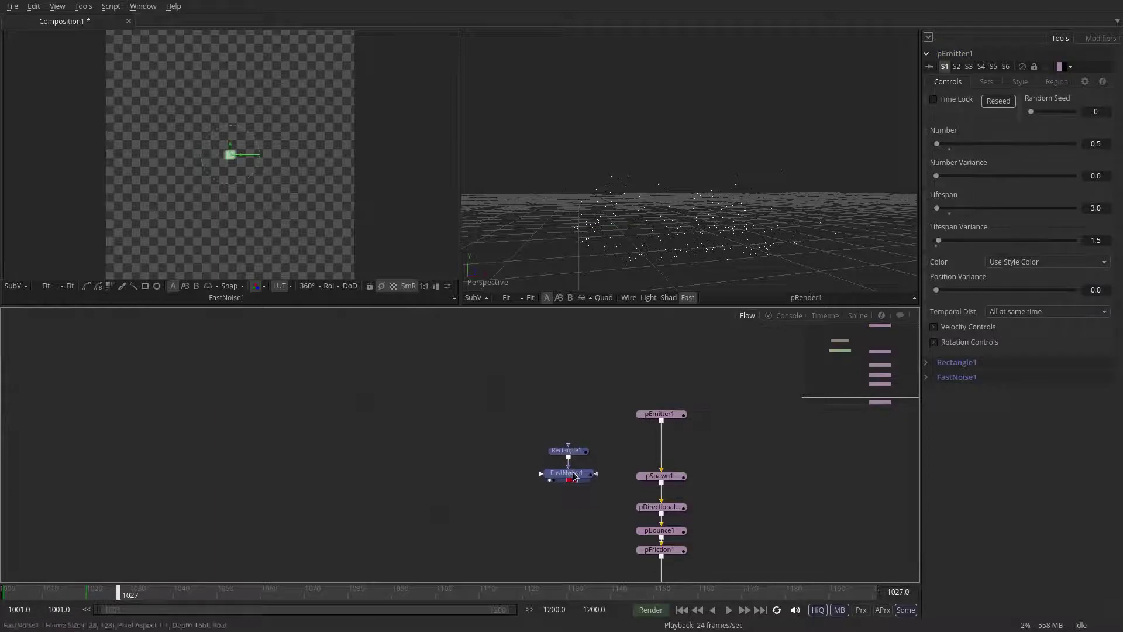
click(651, 419)
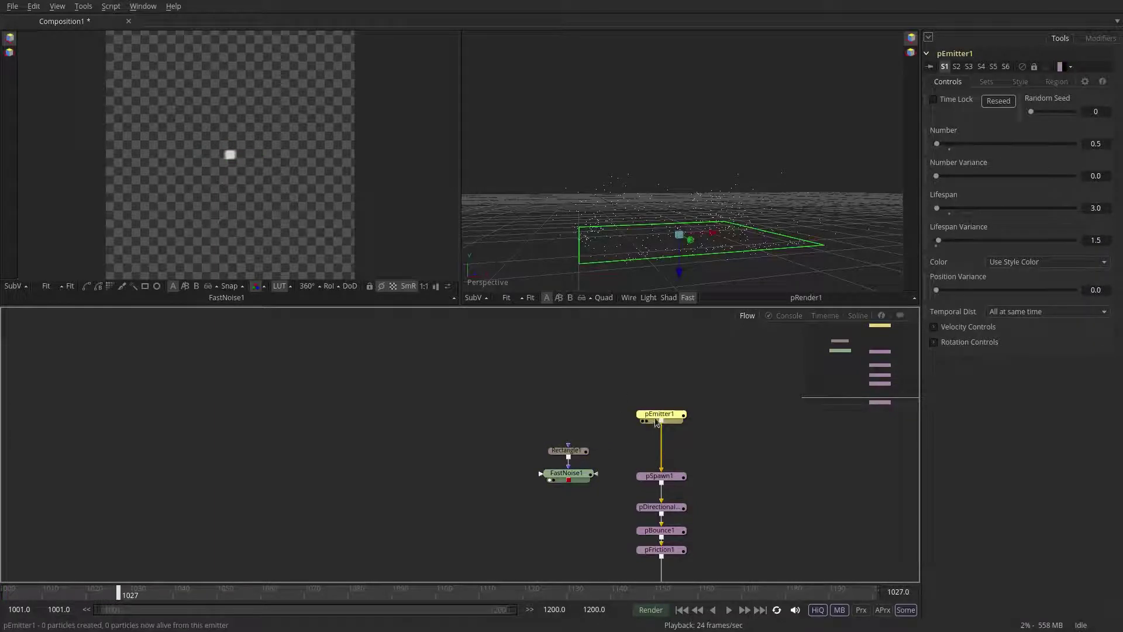
drag(655, 418, 658, 408)
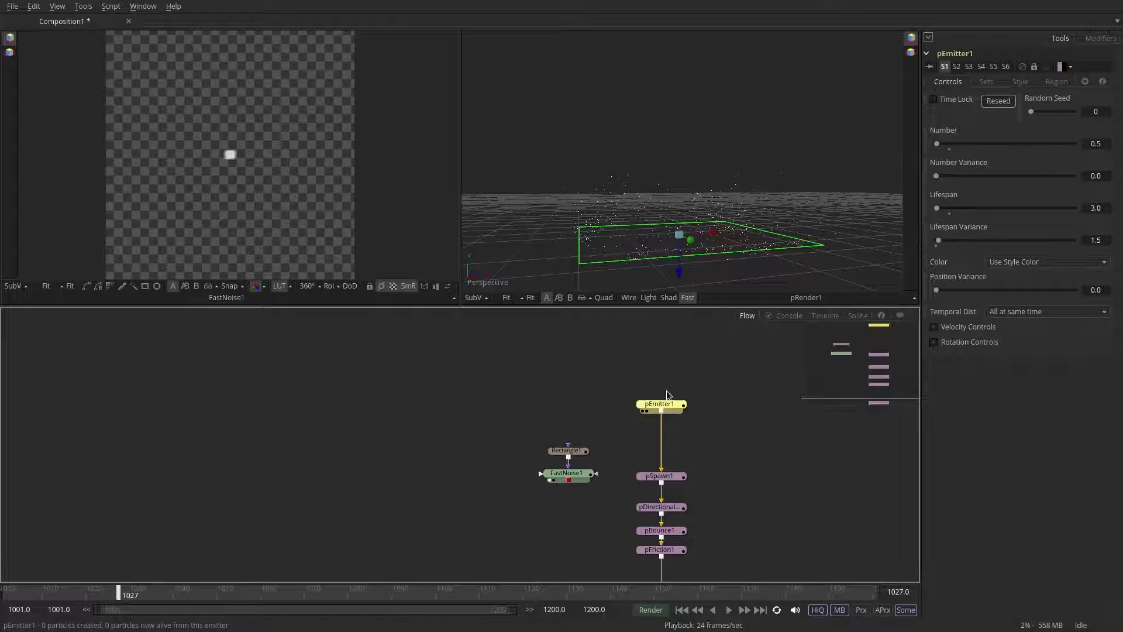
- Set pSpawn1's particle Style to Bitmap and connect FastNoise1's output to it as the style bitmap
click(657, 476)
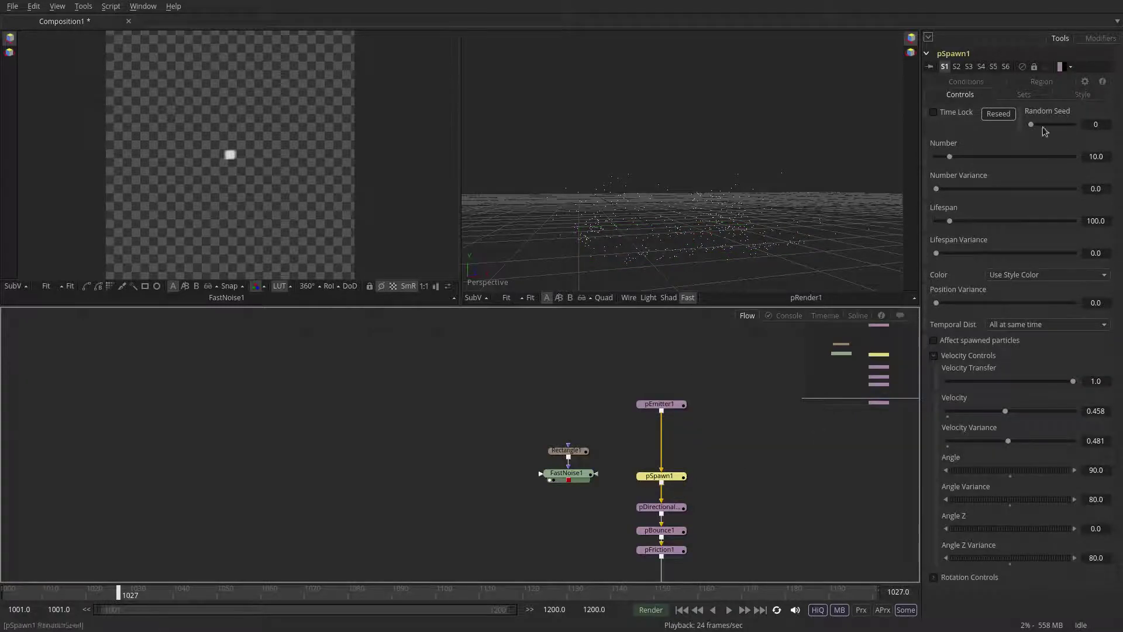
click(1083, 96)
click(1007, 114)
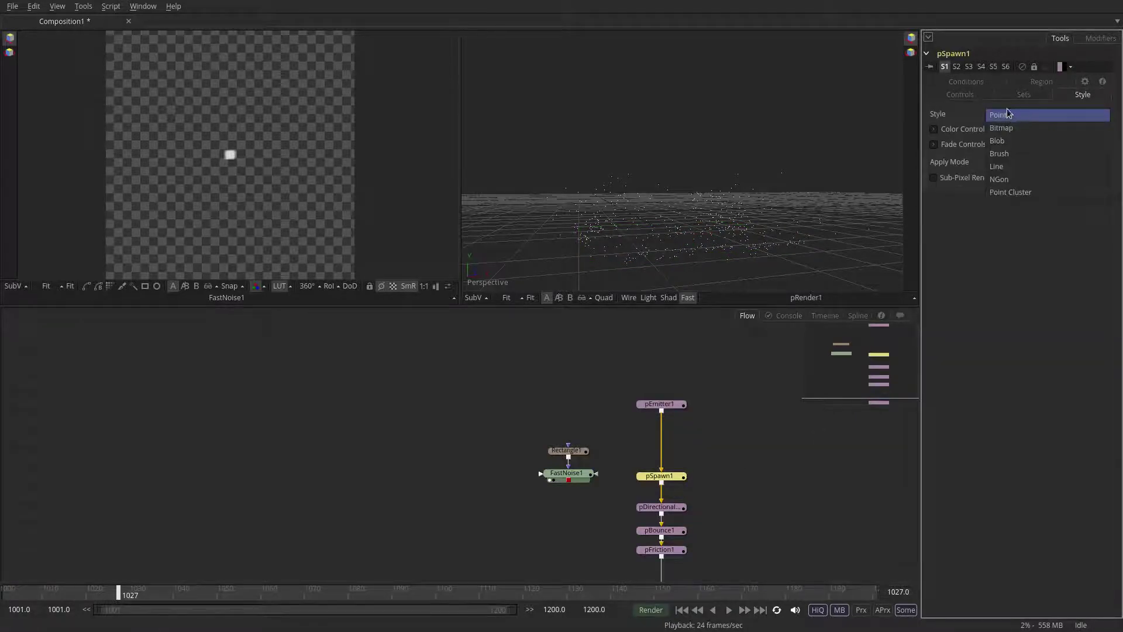
click(1002, 128)
drag(596, 473, 643, 479)
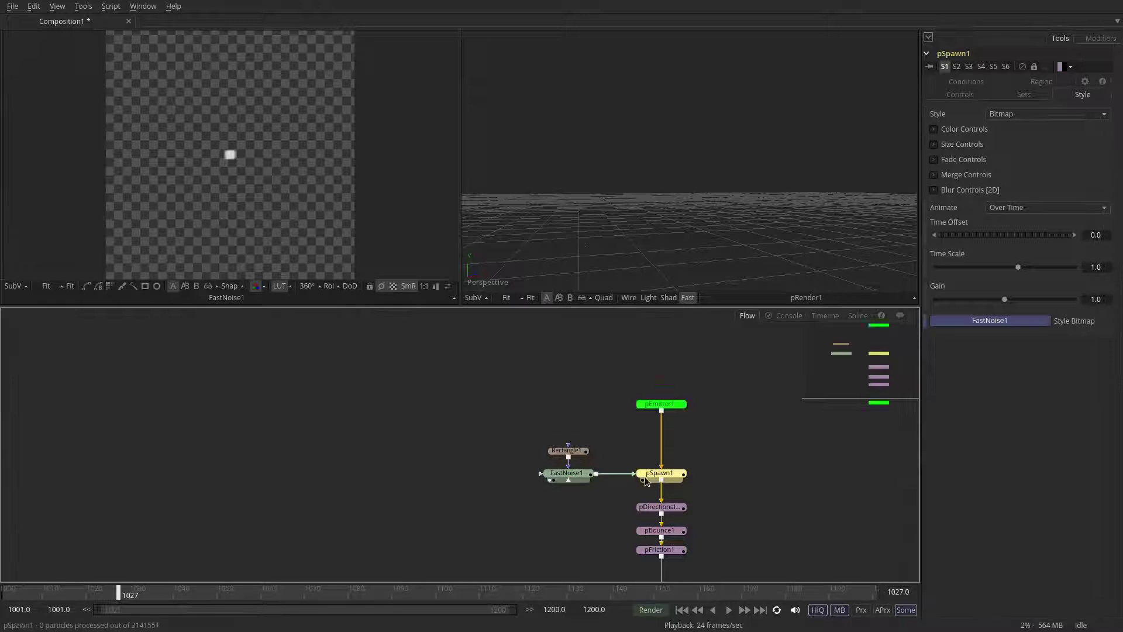
- Select Rectangle1 and FastNoise1, play the composition from the start and scrub to frame 1025 to check the bitmap particles
drag(509, 426, 587, 485)
click(582, 476)
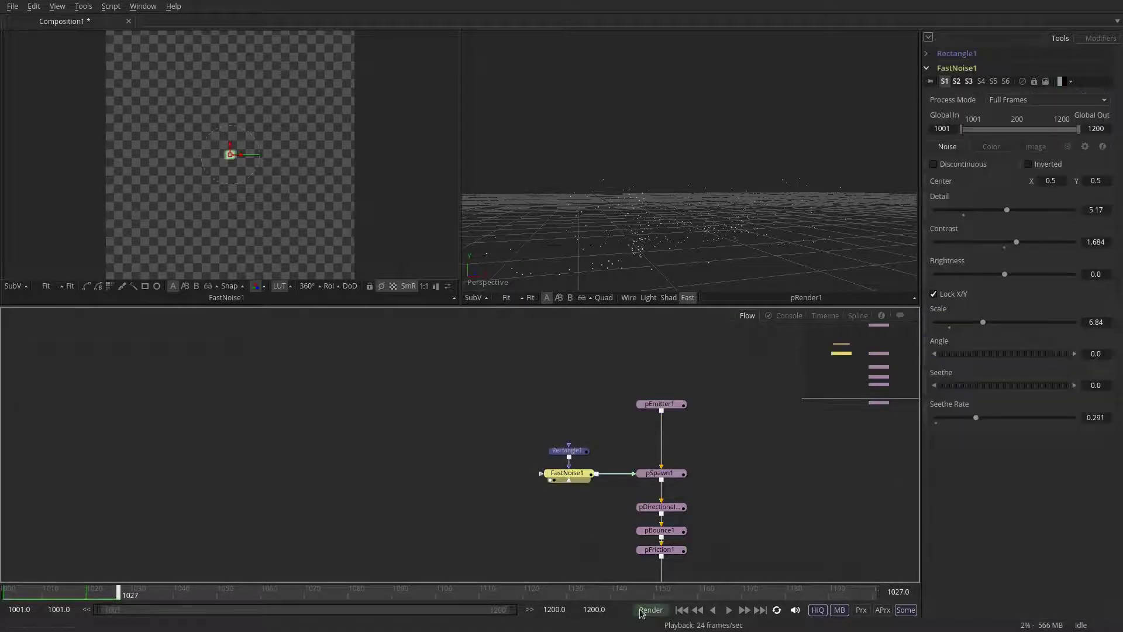
click(682, 610)
click(728, 610)
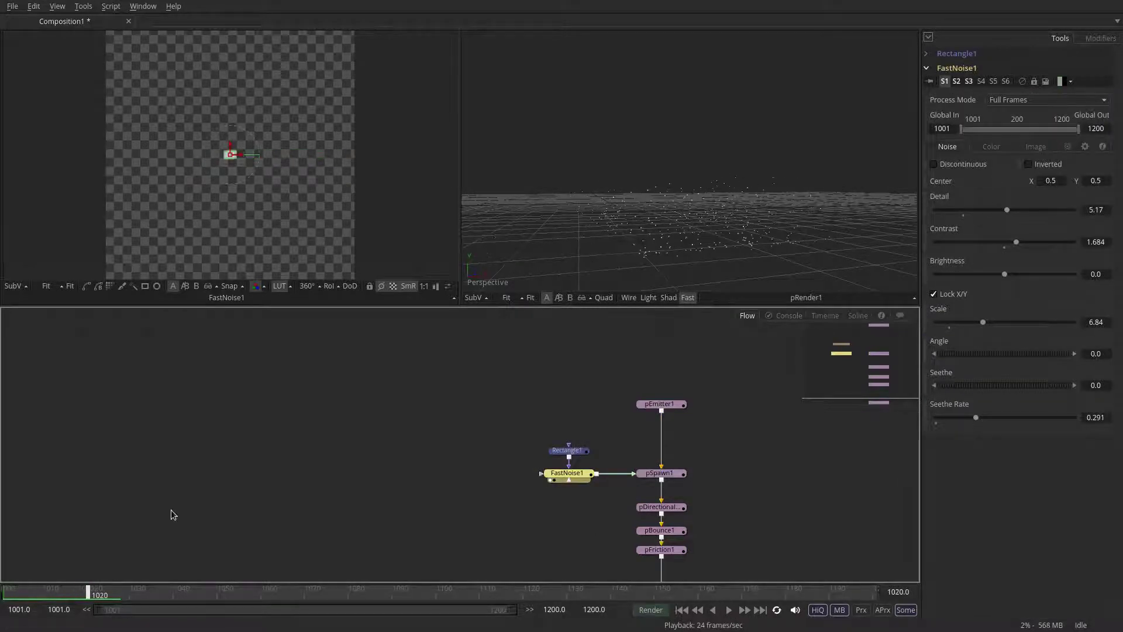
drag(57, 592, 110, 594)
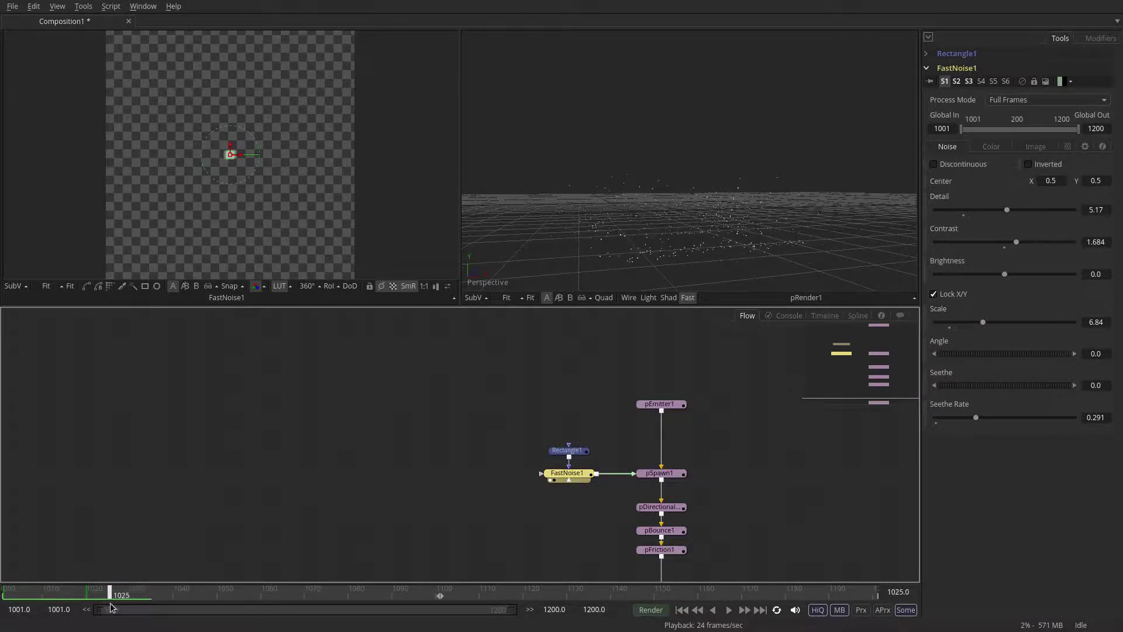
- Set pSpawn1's bitmap Animate mode to Particle Age
click(660, 473)
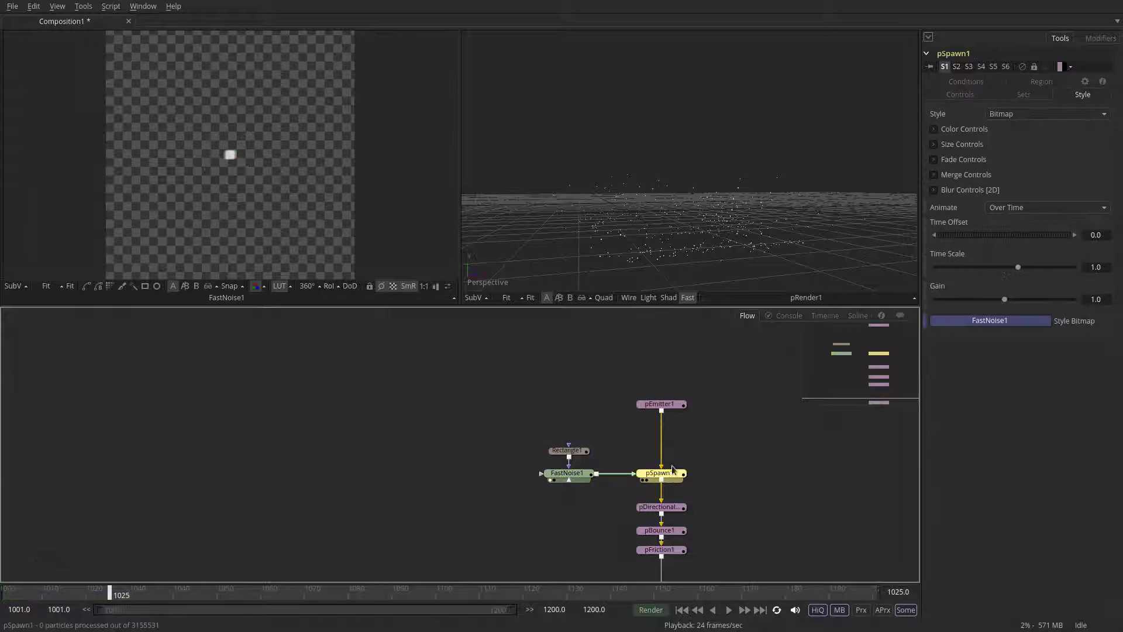
click(1007, 212)
click(1014, 221)
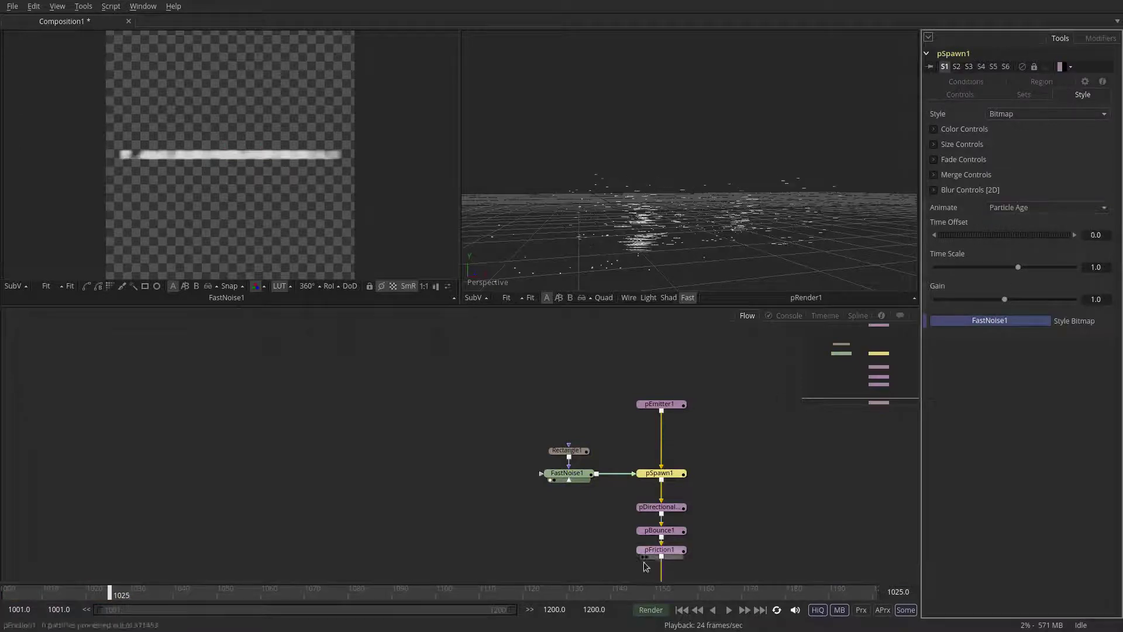
- Replay the simulation from frame 1001 and scrub its early frames to check how the strips change over each particle's age
click(681, 610)
click(730, 610)
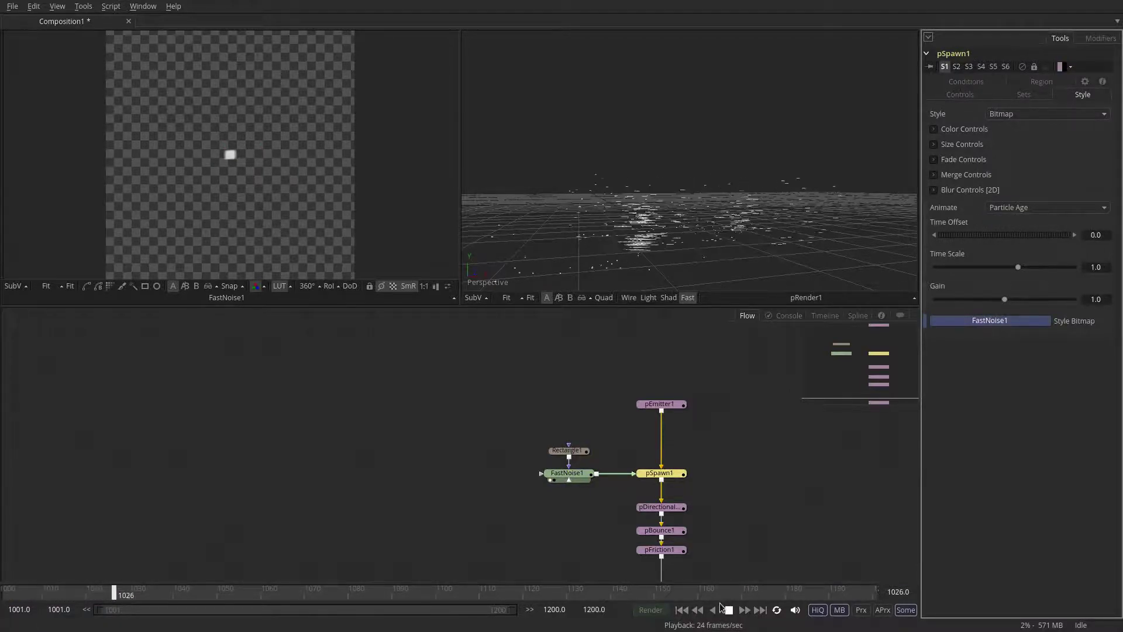
click(729, 609)
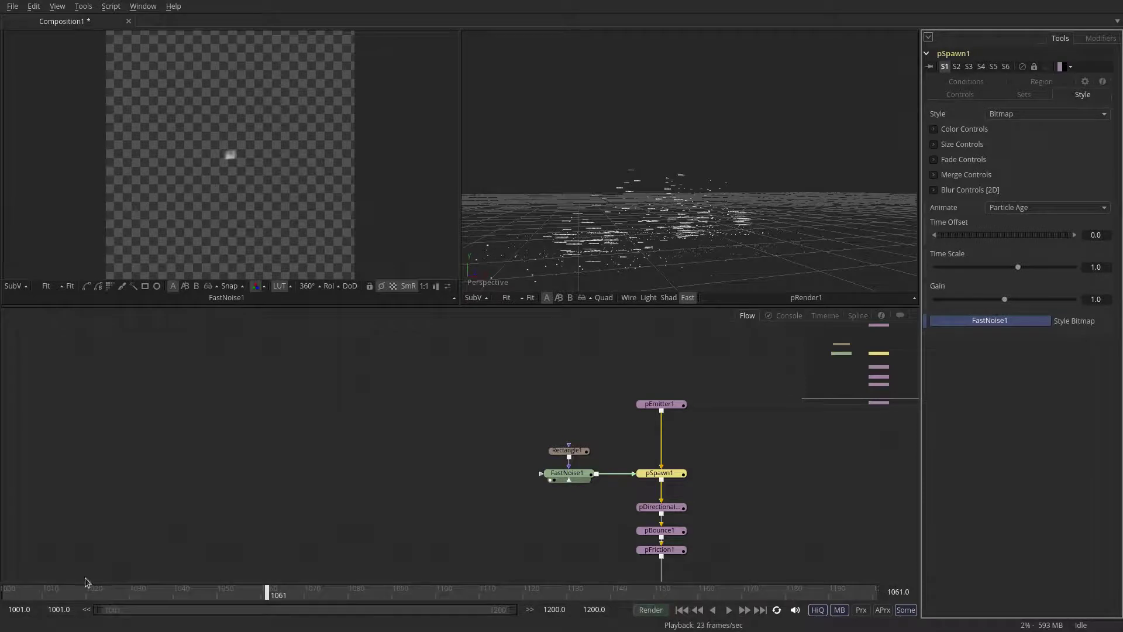
click(57, 593)
drag(63, 596, 105, 596)
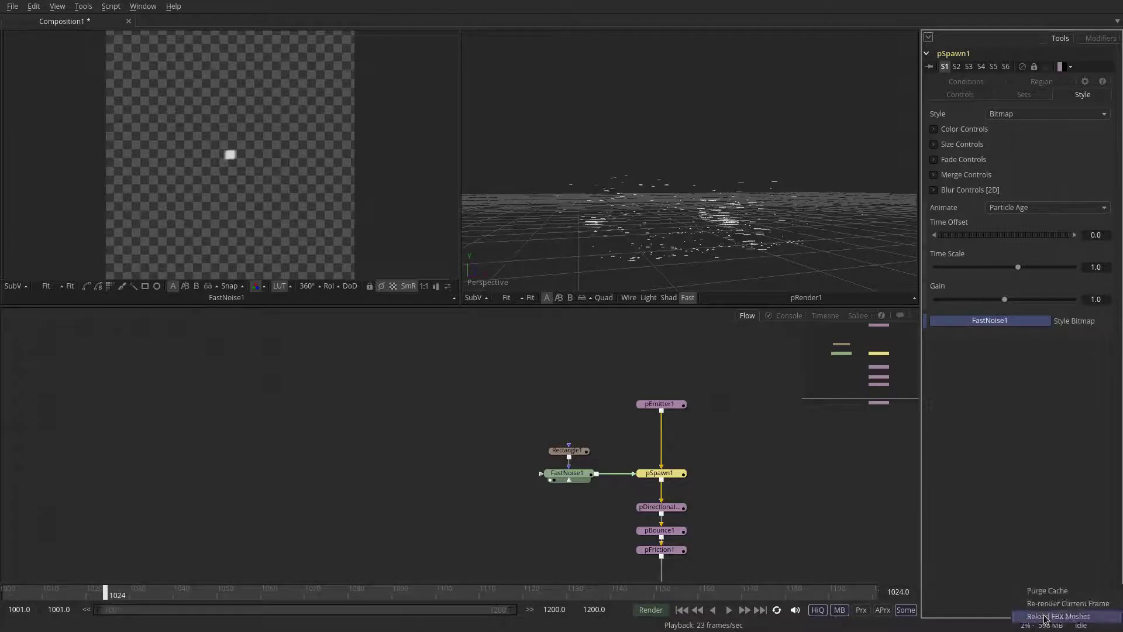
click(681, 610)
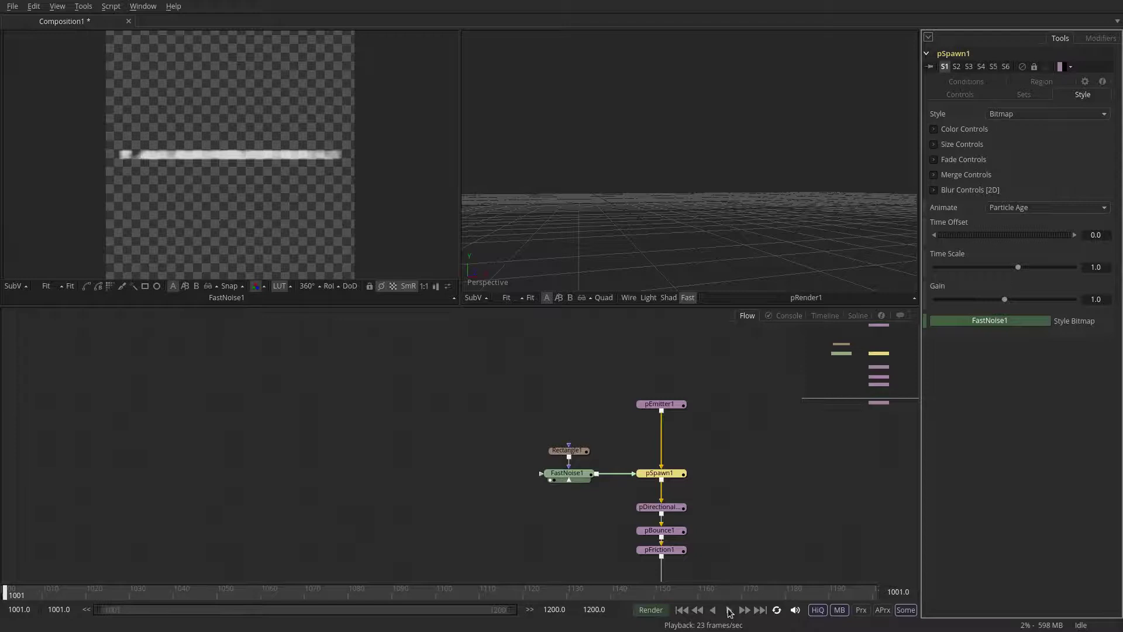
click(729, 610)
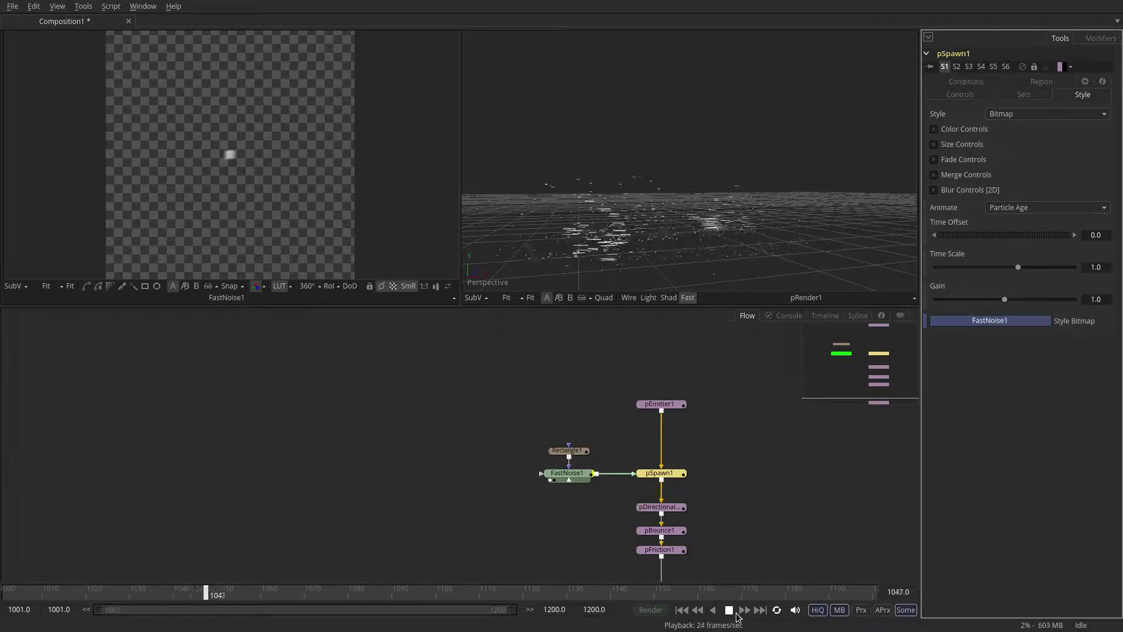
click(727, 611)
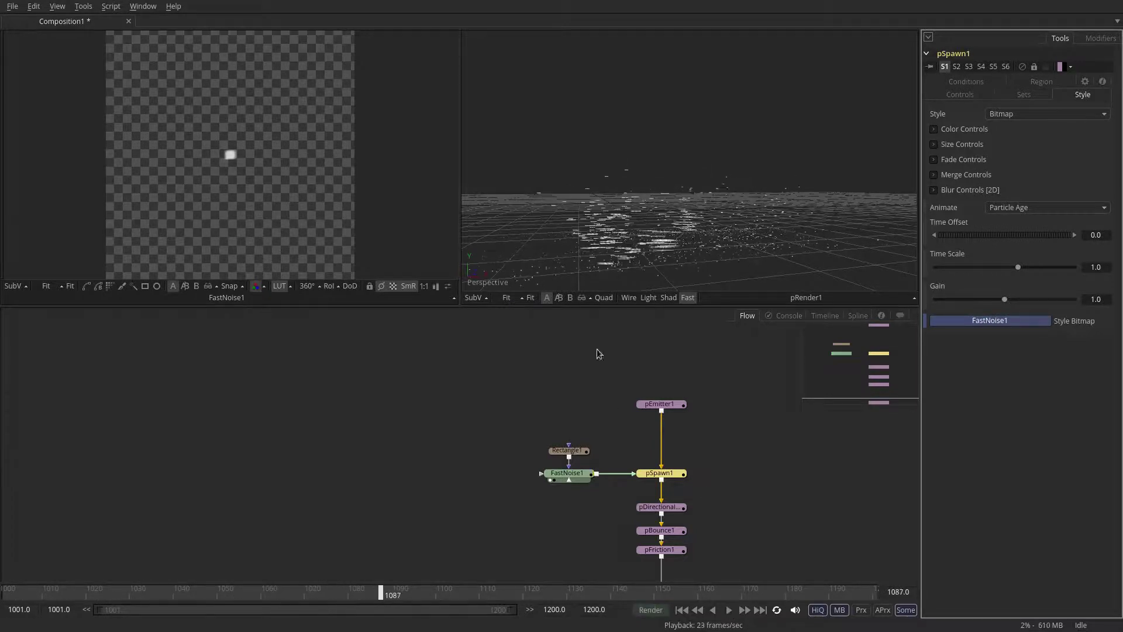
- Set pSpawn1's Rotation Mode to Rotation relative to motion with Always Face Camera off, and play the result from the start
click(960, 95)
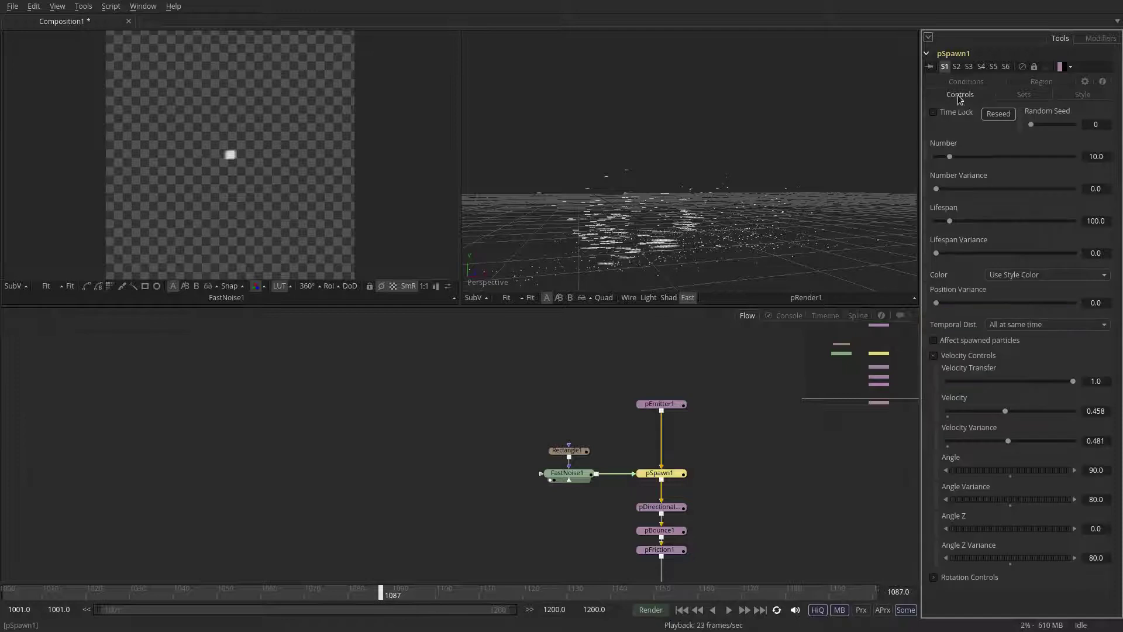
click(936, 383)
click(934, 371)
click(1042, 386)
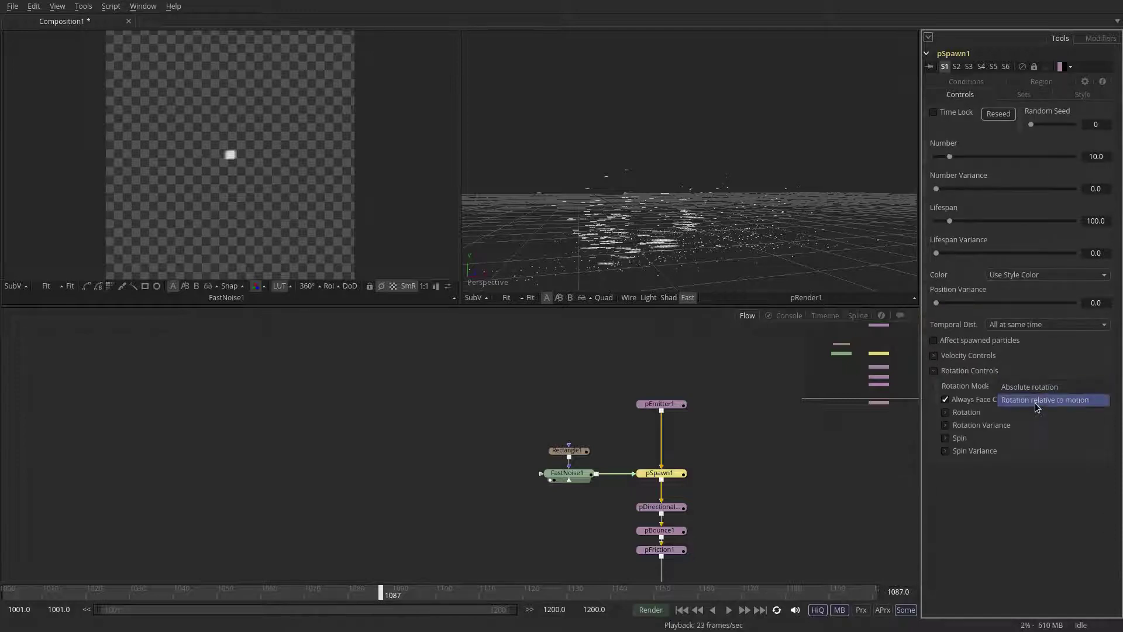
click(1037, 400)
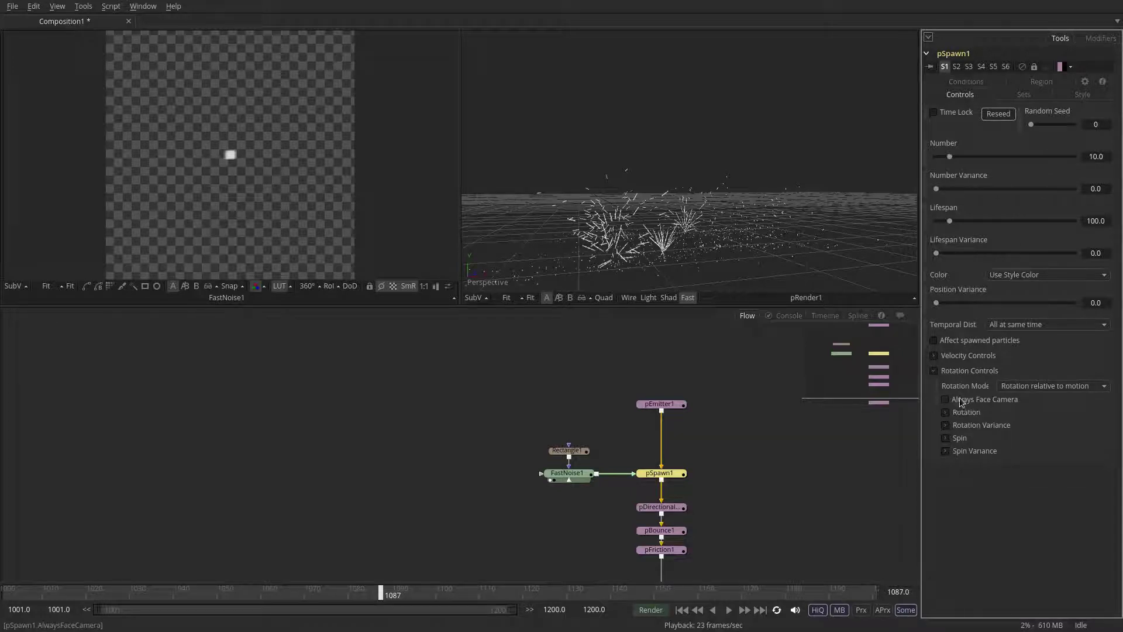
click(682, 610)
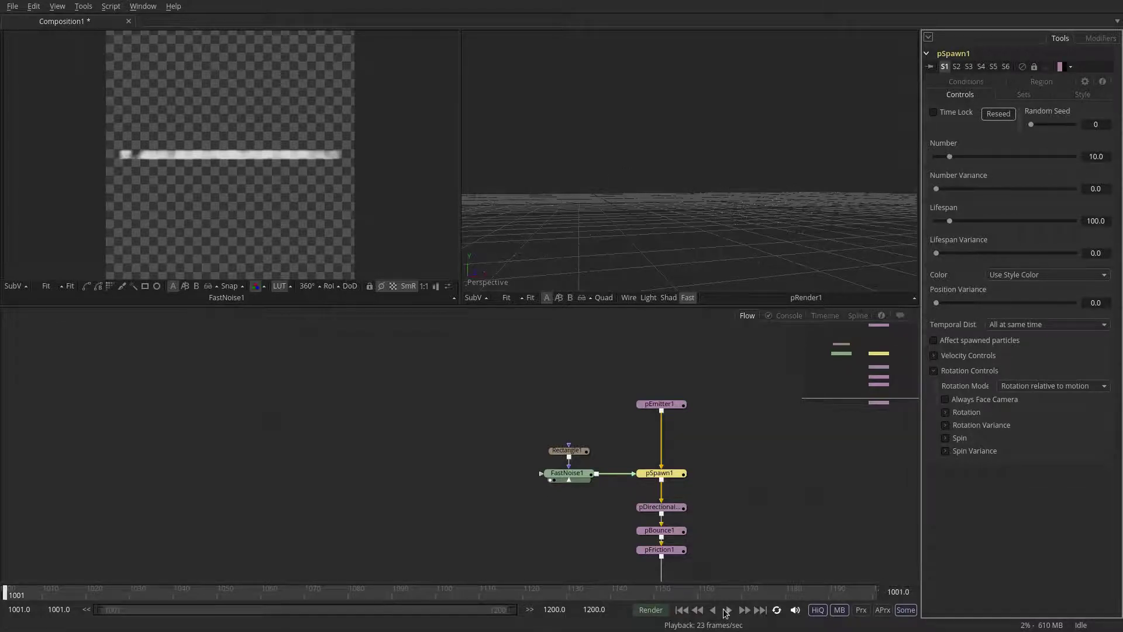
click(729, 609)
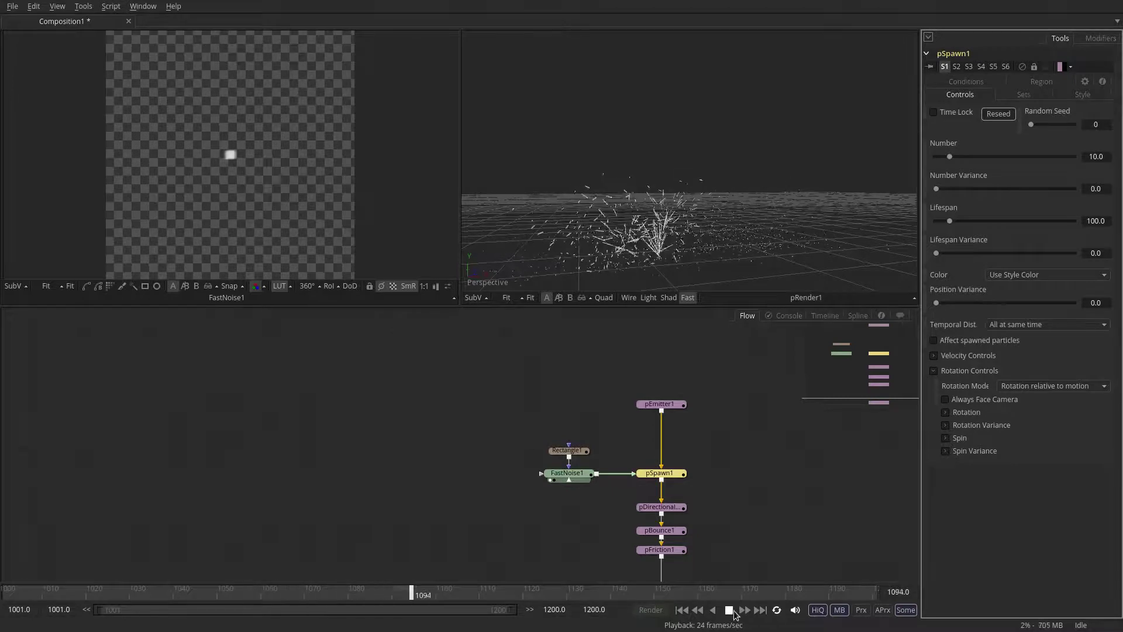
click(729, 610)
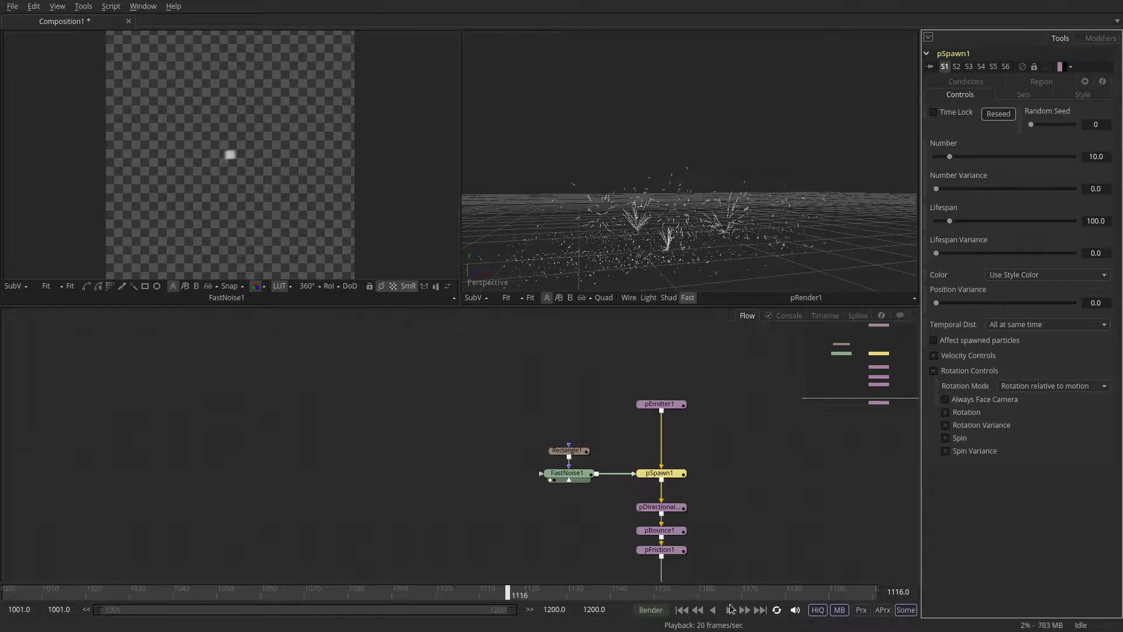
- Set pSpawn1's Angle Z Variance to about 121.5 and Angle Variance to 125, and play the wider spread from the start
click(934, 356)
scroll(995, 497, down, 2)
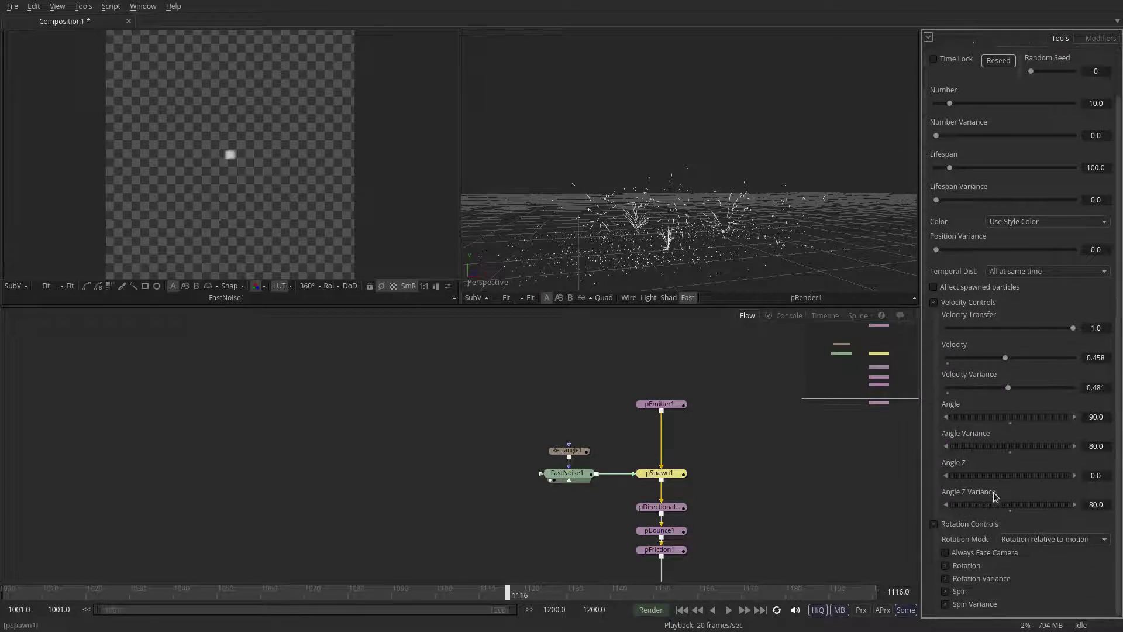
drag(1003, 505, 1005, 501)
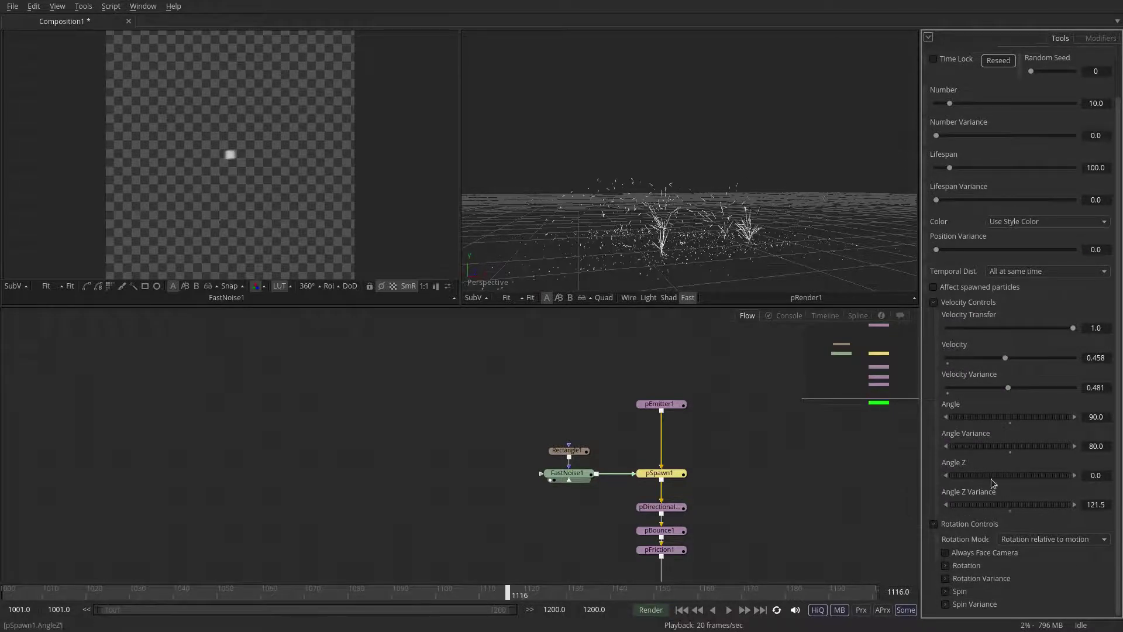
drag(960, 447, 993, 450)
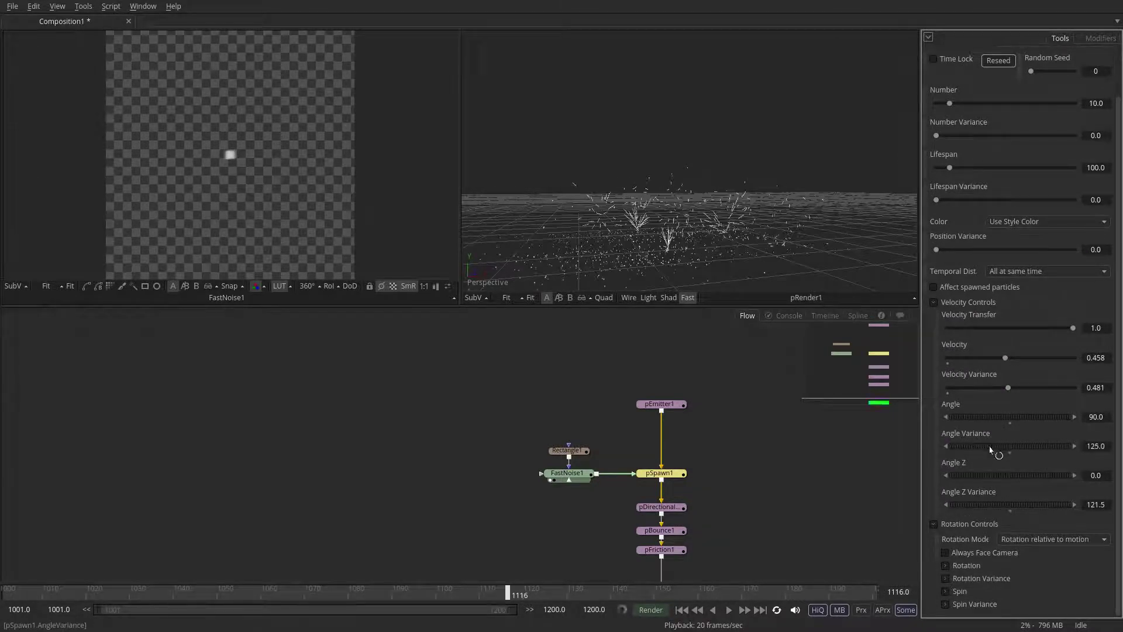
click(681, 611)
click(729, 610)
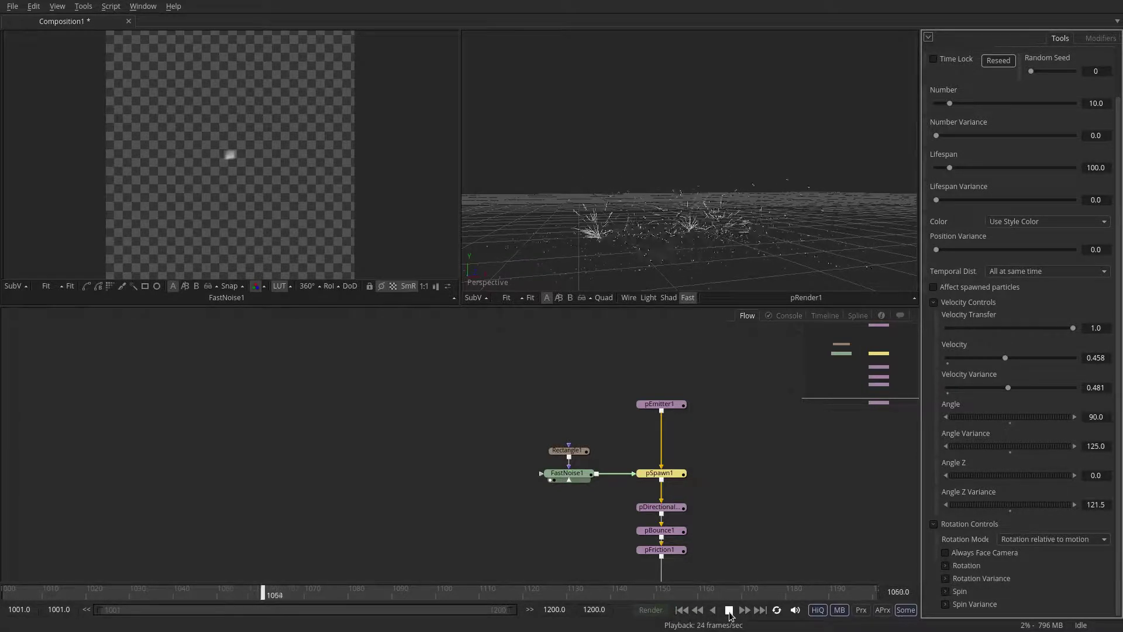
click(729, 610)
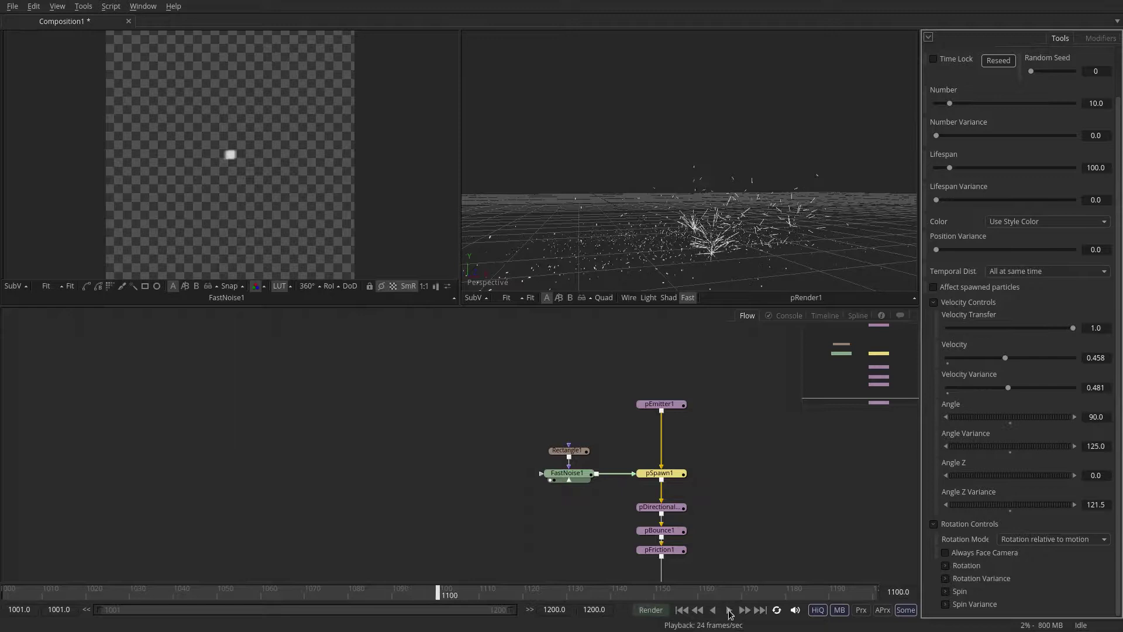
click(131, 592)
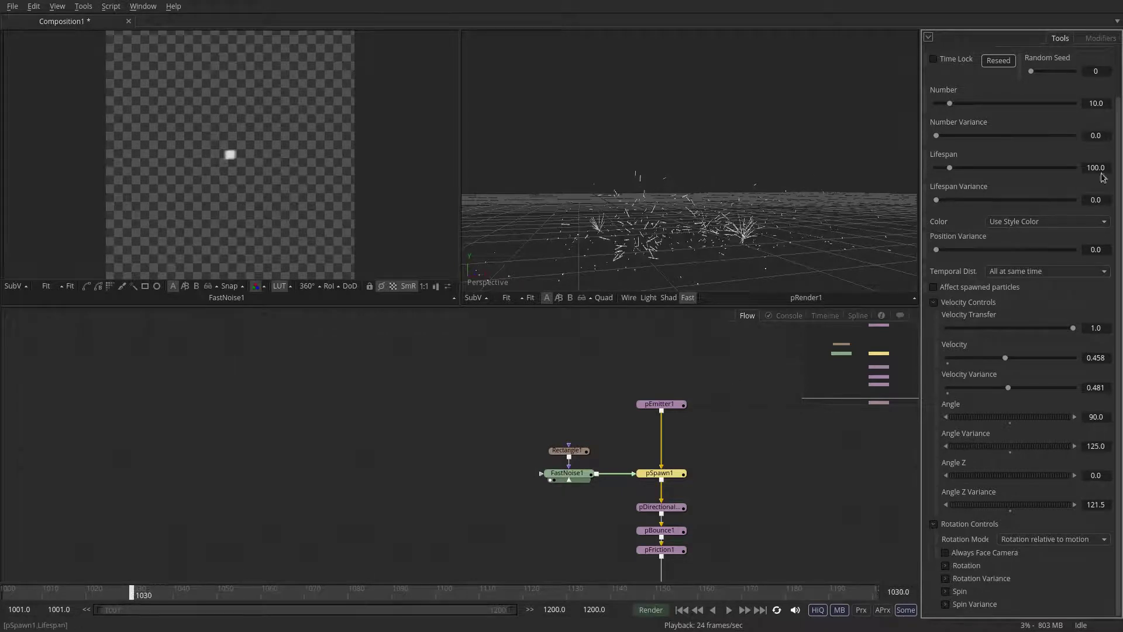
- Add yellow, orange and red stops to pSpawn1's Color over Life gradient, from about 0.14 to 0.41, starting from white
scroll(1103, 177, up, 2)
click(1086, 97)
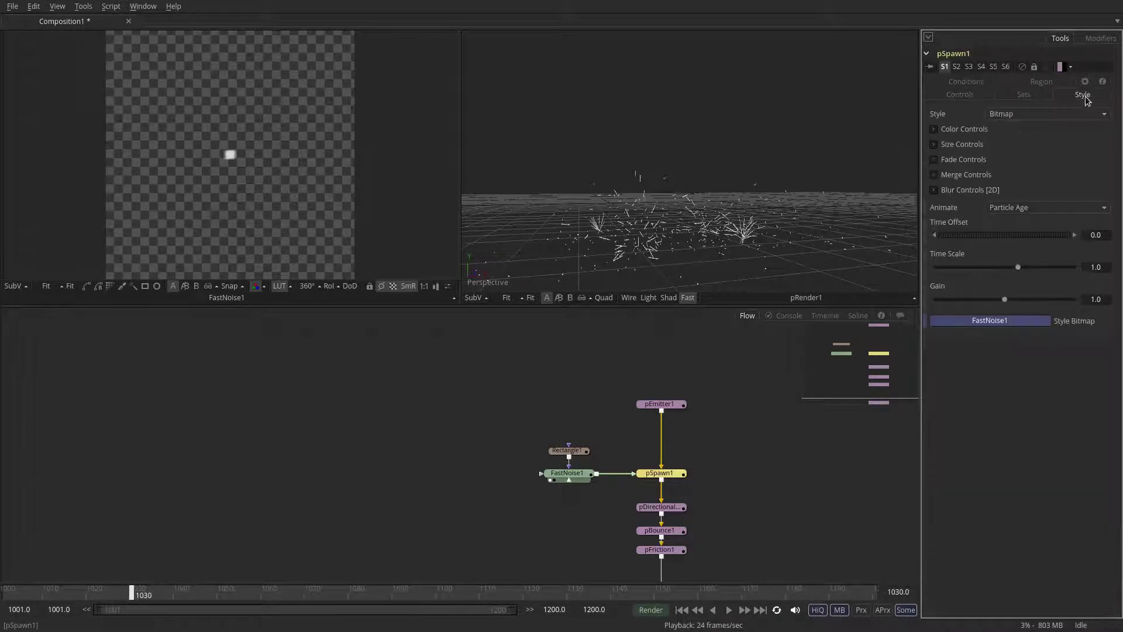
click(935, 130)
click(946, 214)
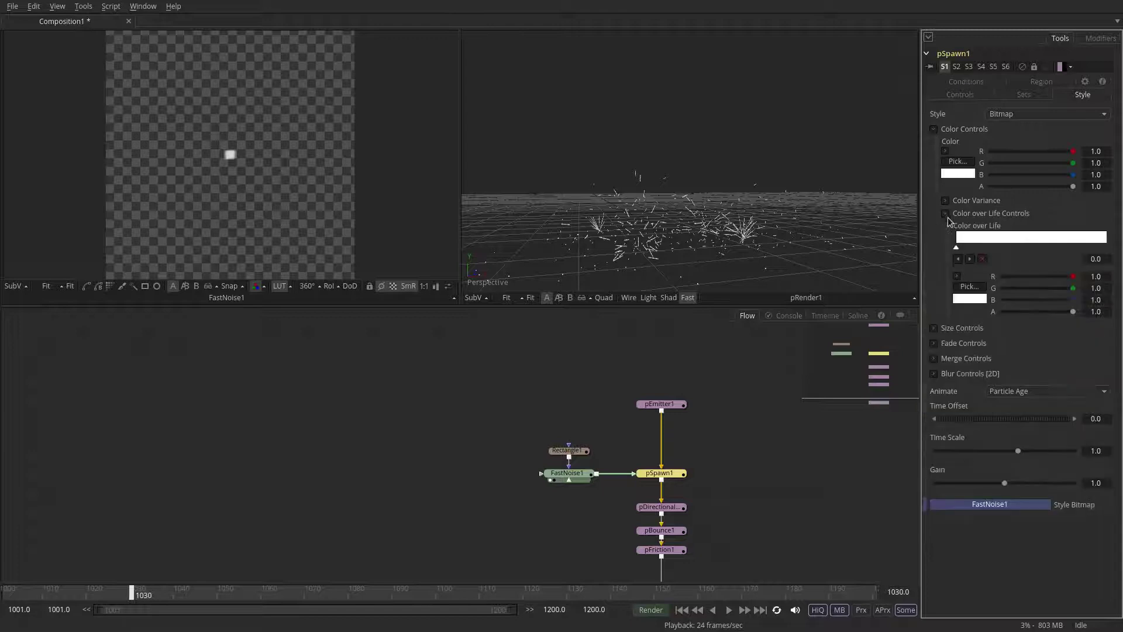
click(978, 247)
click(958, 275)
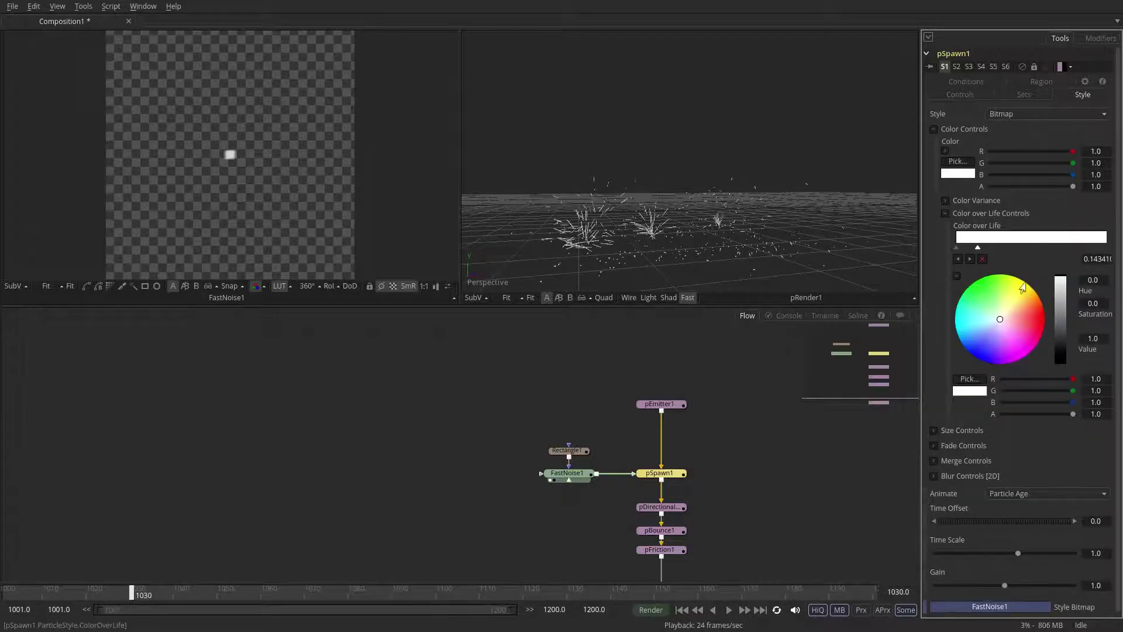
drag(1023, 287, 1061, 292)
click(999, 241)
click(1018, 241)
click(1061, 307)
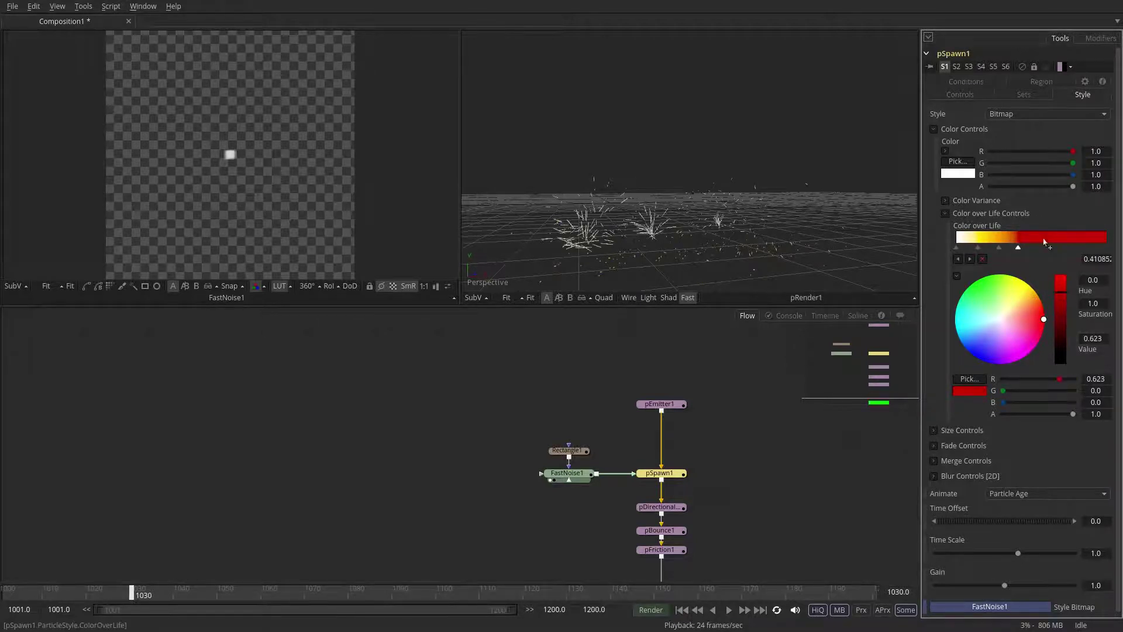
- Darken the end of the Color over Life gradient to nearly black red and insert a dark yellow band at about 0.62
click(1046, 241)
drag(1050, 249, 1107, 249)
drag(1060, 317, 1061, 365)
click(1041, 241)
click(1058, 240)
click(1049, 248)
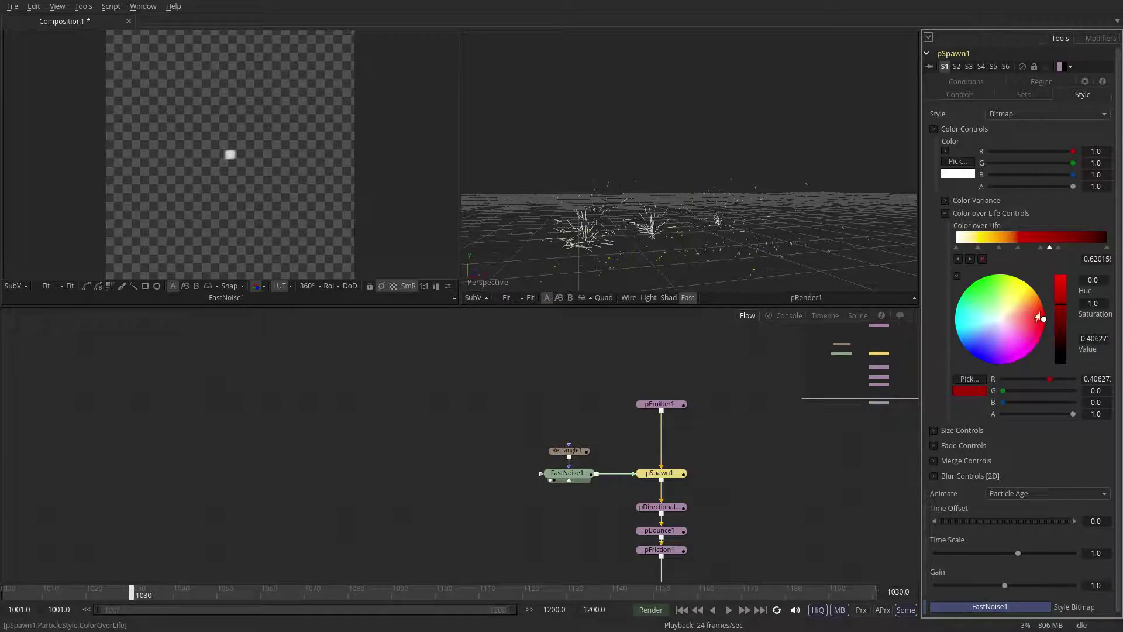
click(1032, 290)
- Insert a narrow bright white band at about 0.79 in the dark red part of the Color over Life gradient
click(1080, 241)
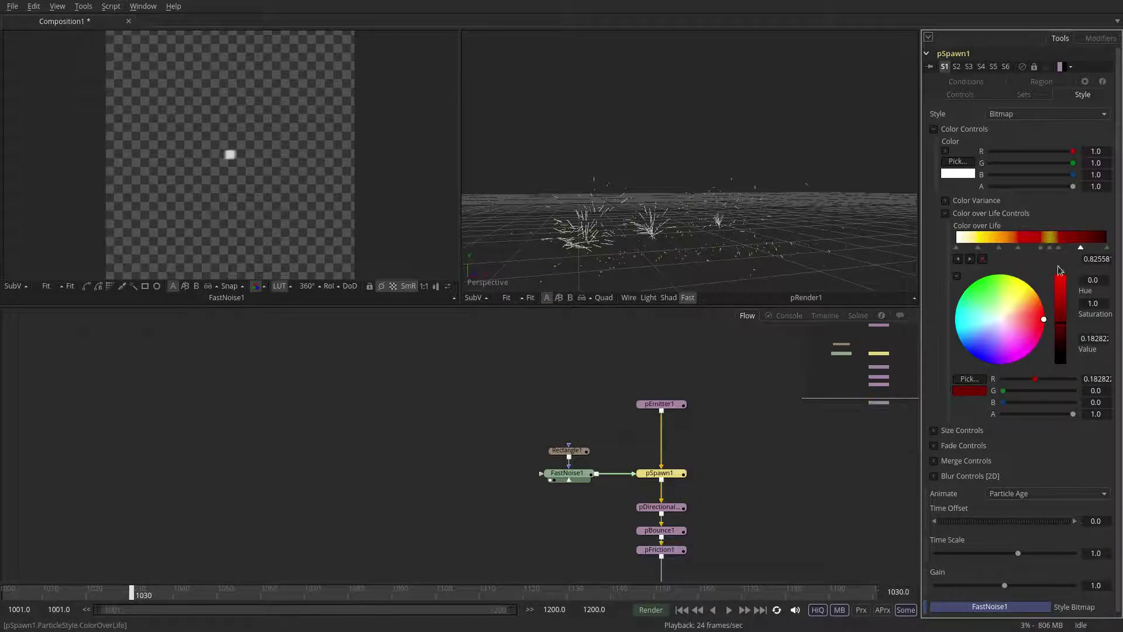
click(1071, 241)
click(1076, 241)
click(1003, 318)
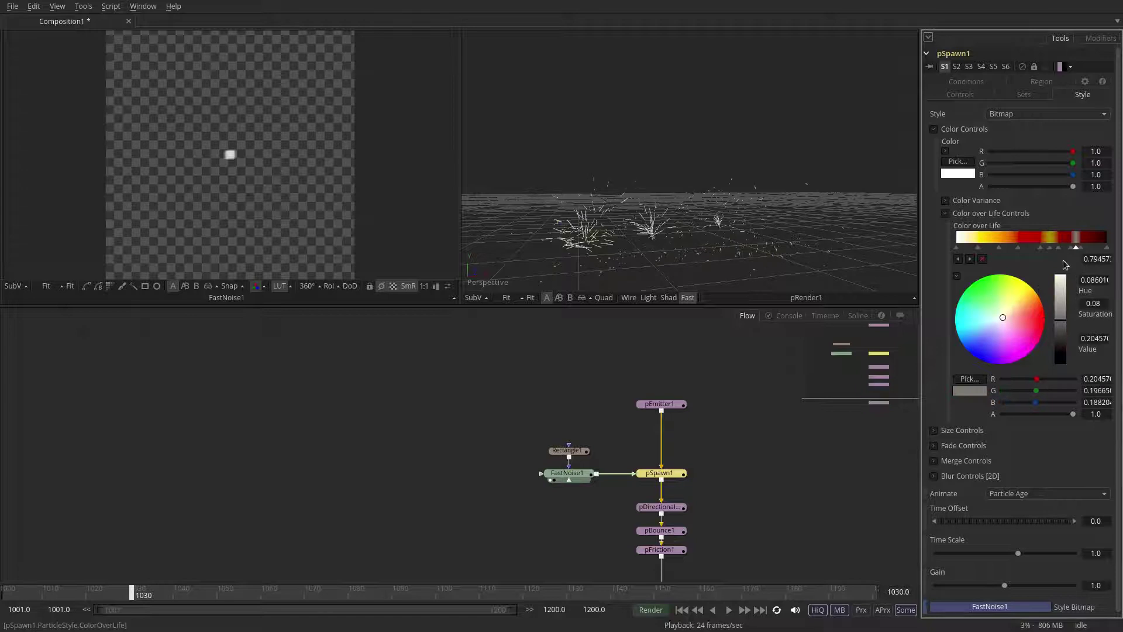
click(1060, 277)
- Insert a bright yellow band at about 0.477 in the Color over Life gradient and play the simulation to check the colors
click(1028, 247)
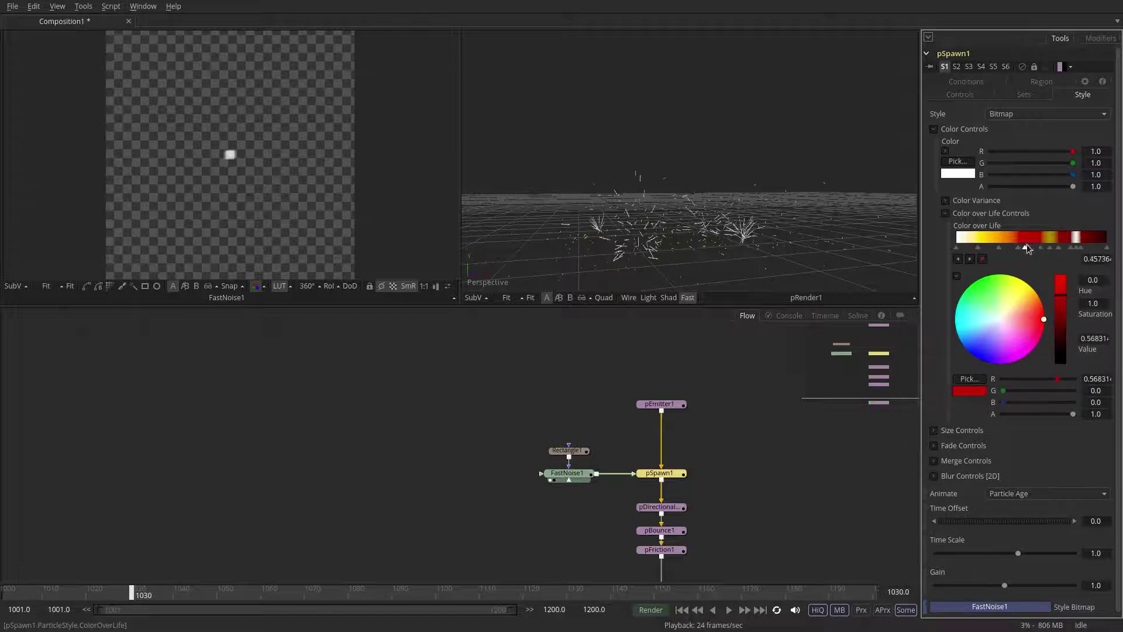
click(1030, 286)
click(1060, 277)
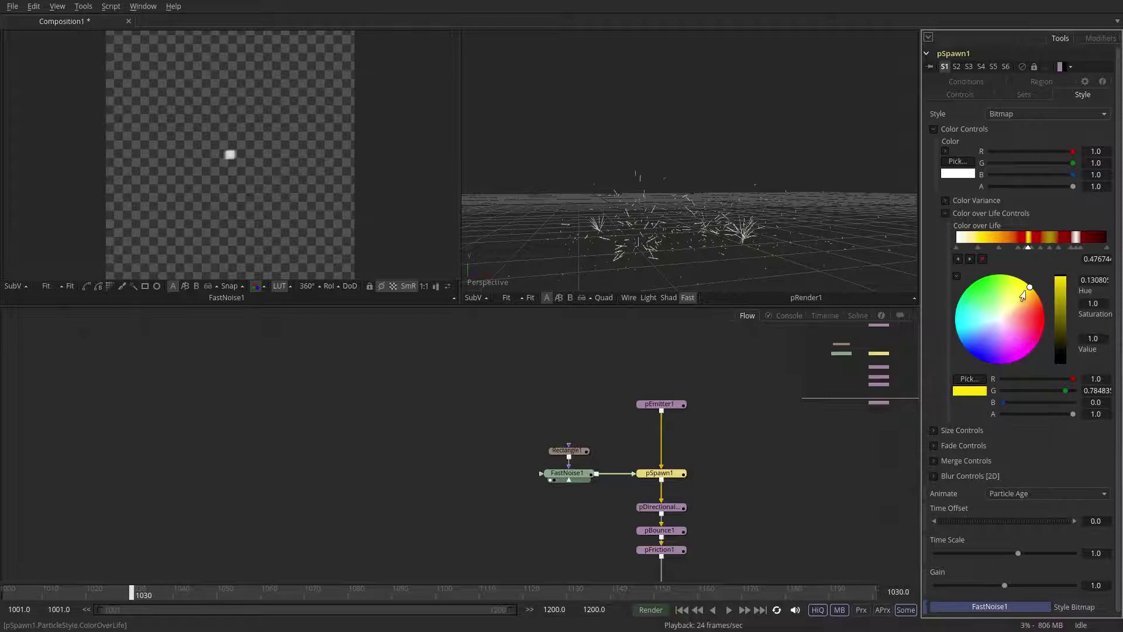
click(1034, 292)
click(764, 529)
click(730, 611)
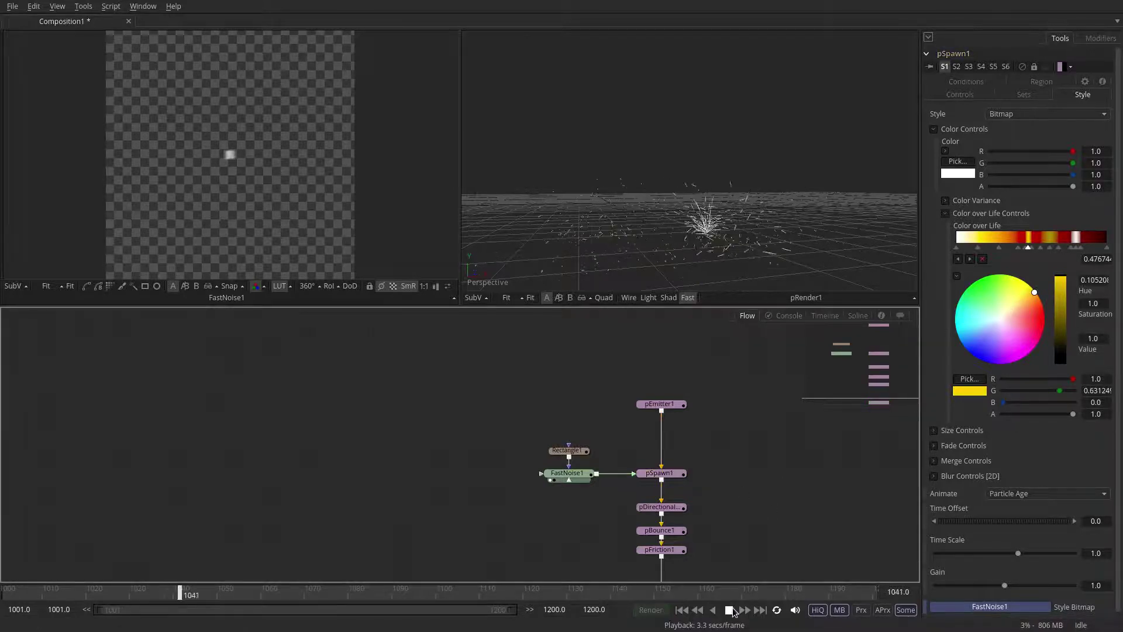
click(729, 610)
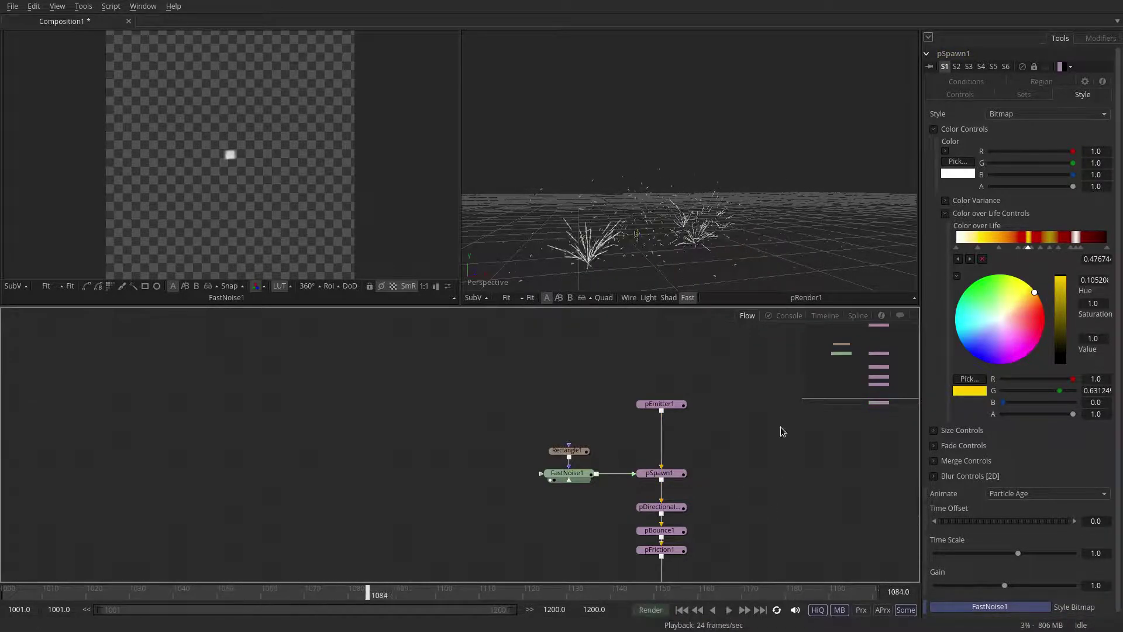
- Set pSpawn1's Lifespan to 30 and Lifespan Variance to 15, and play the simulation
click(959, 94)
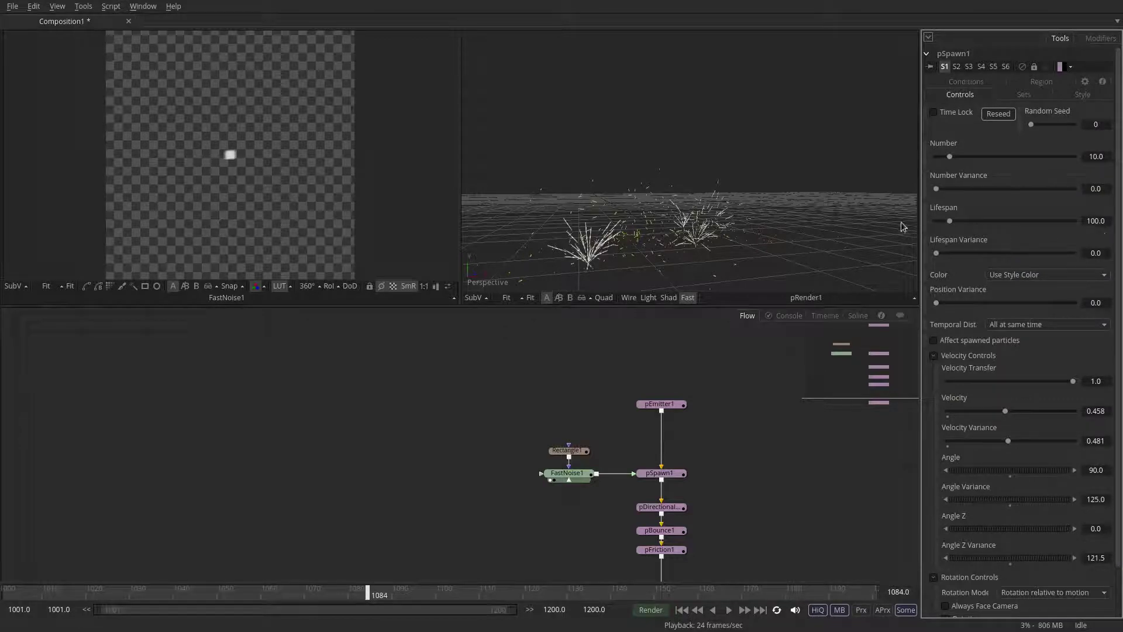
click(1105, 222)
text(30)
key(Tab)
text(15)
key(Tab)
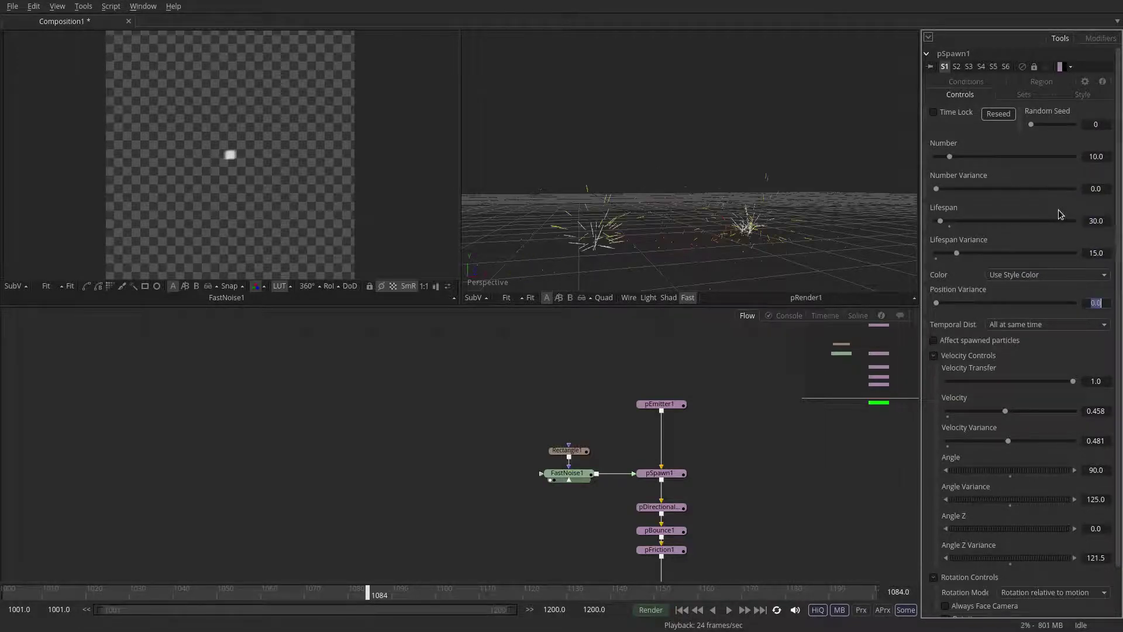
click(727, 610)
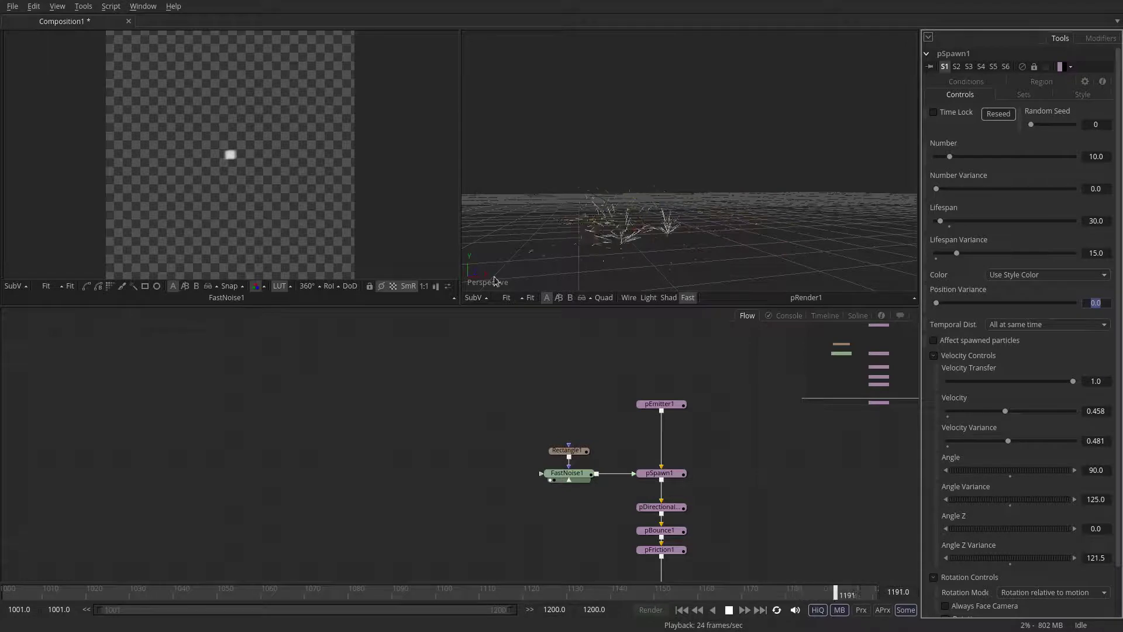
drag(690, 248, 658, 244)
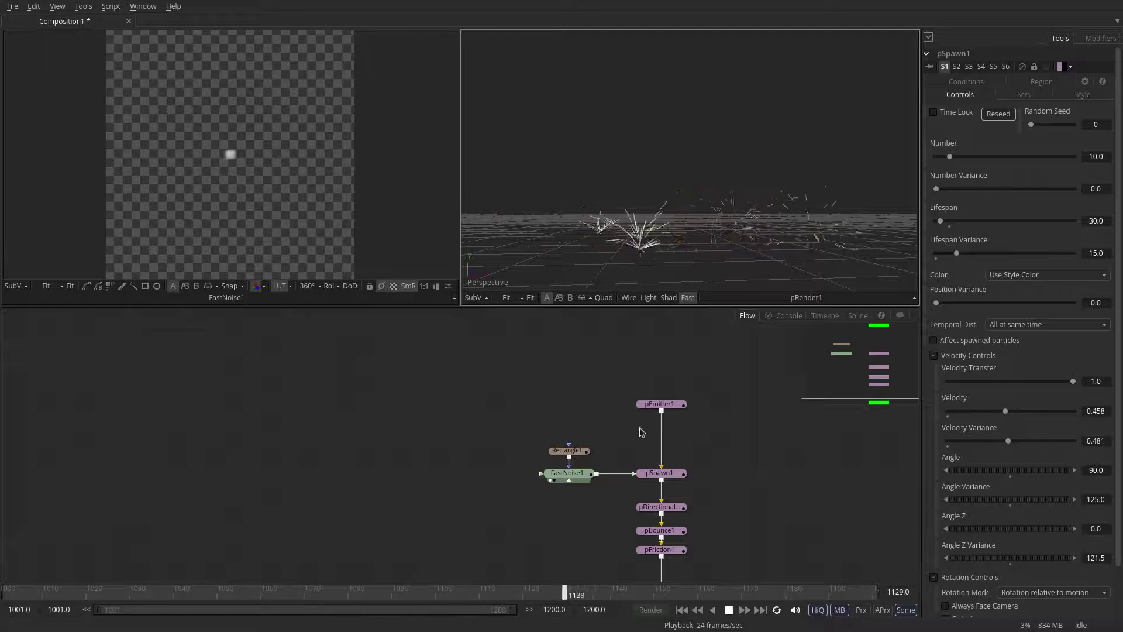
- Set pEmitter1's Velocity Variance to about 0.78 and its Angle to 90 during playback
click(669, 404)
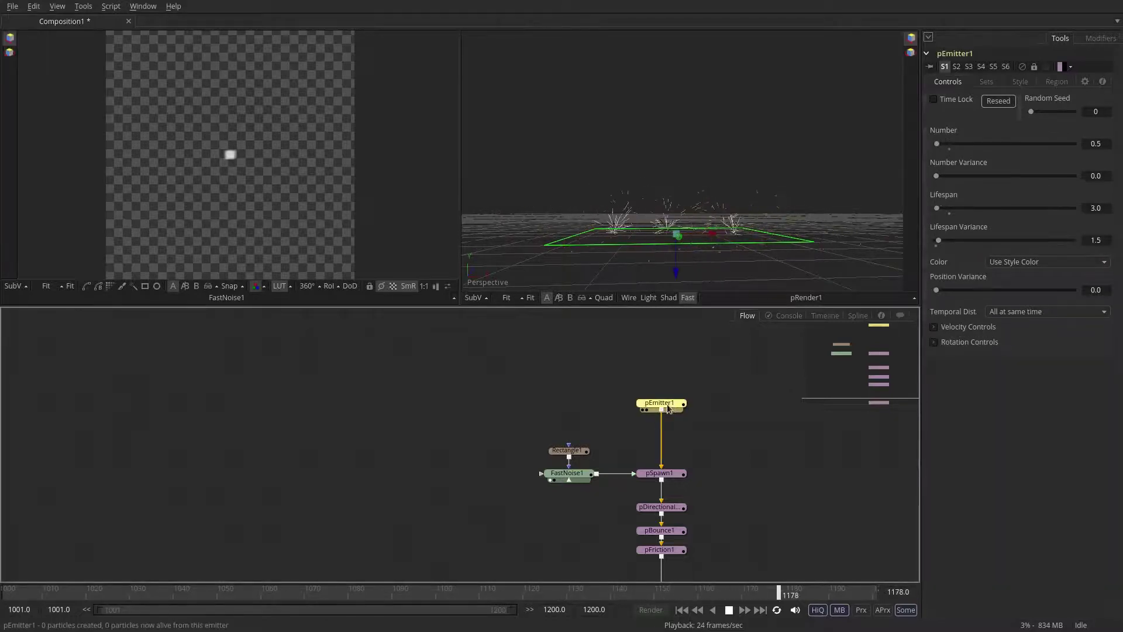
click(934, 327)
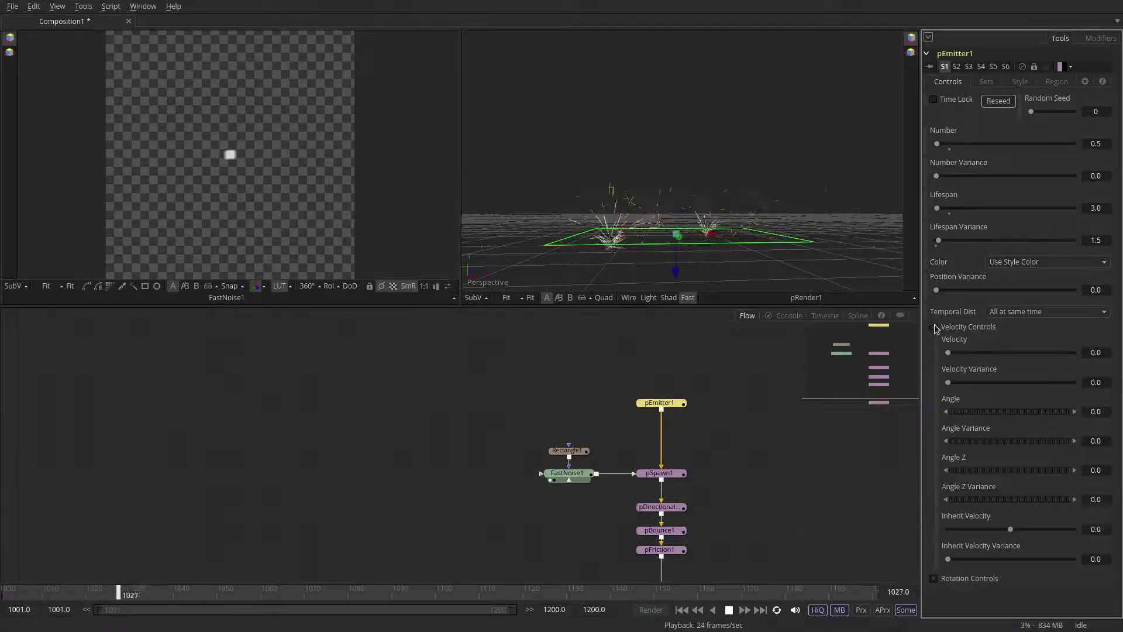
drag(947, 382, 1041, 385)
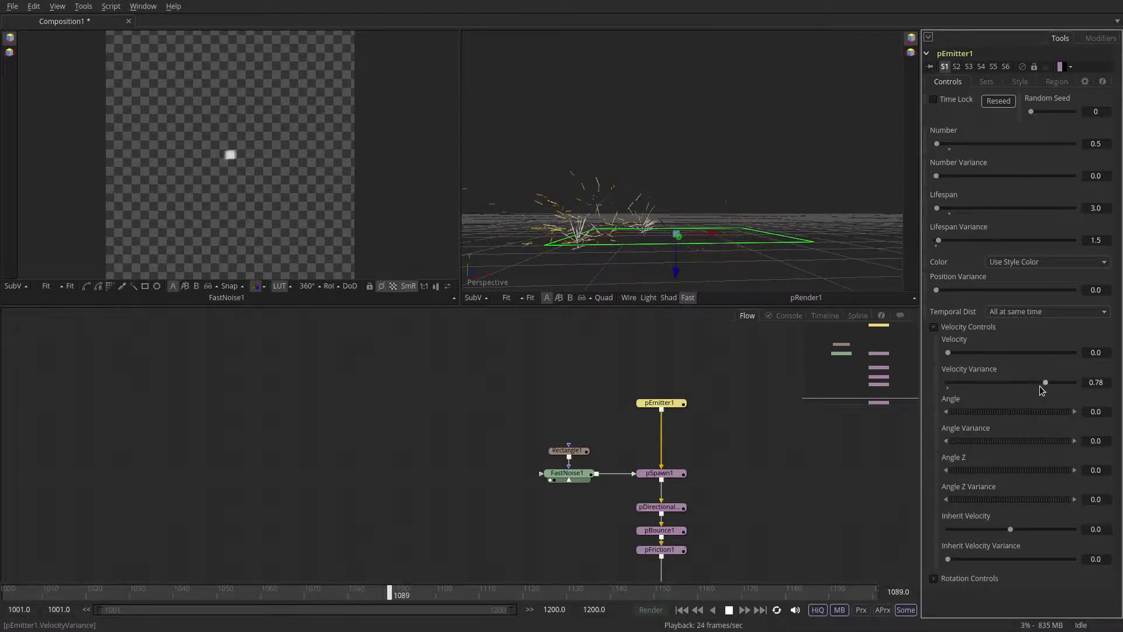
click(1096, 412)
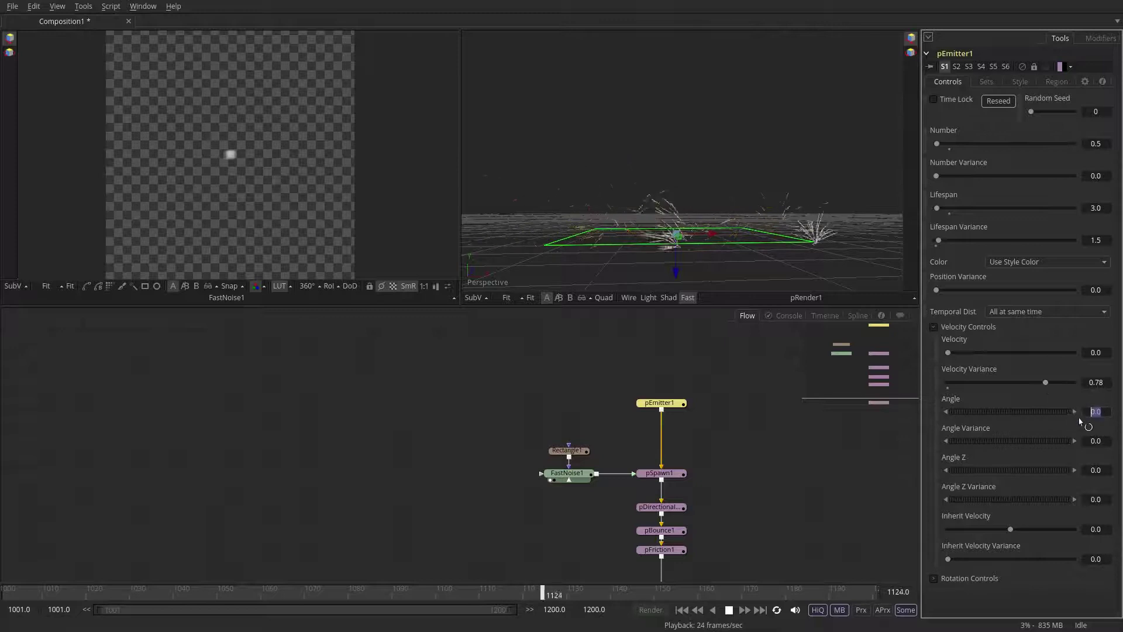
text(90)
key(Tab)
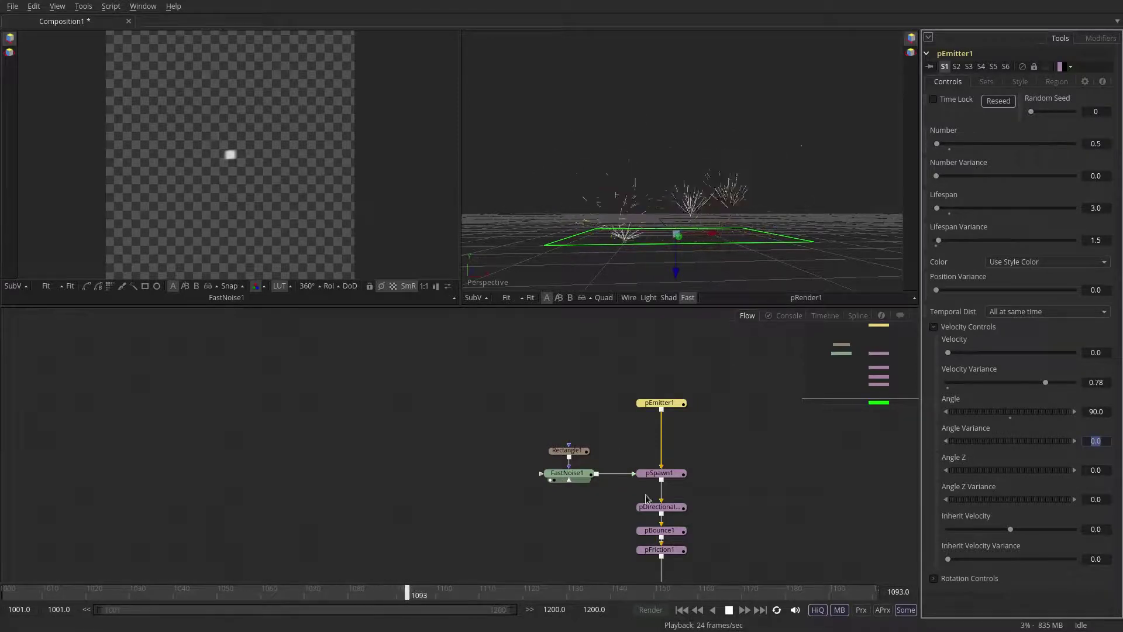
- Set pFriction1's Velocity Friction (Linear) to 0.08 and stop the playback
click(660, 473)
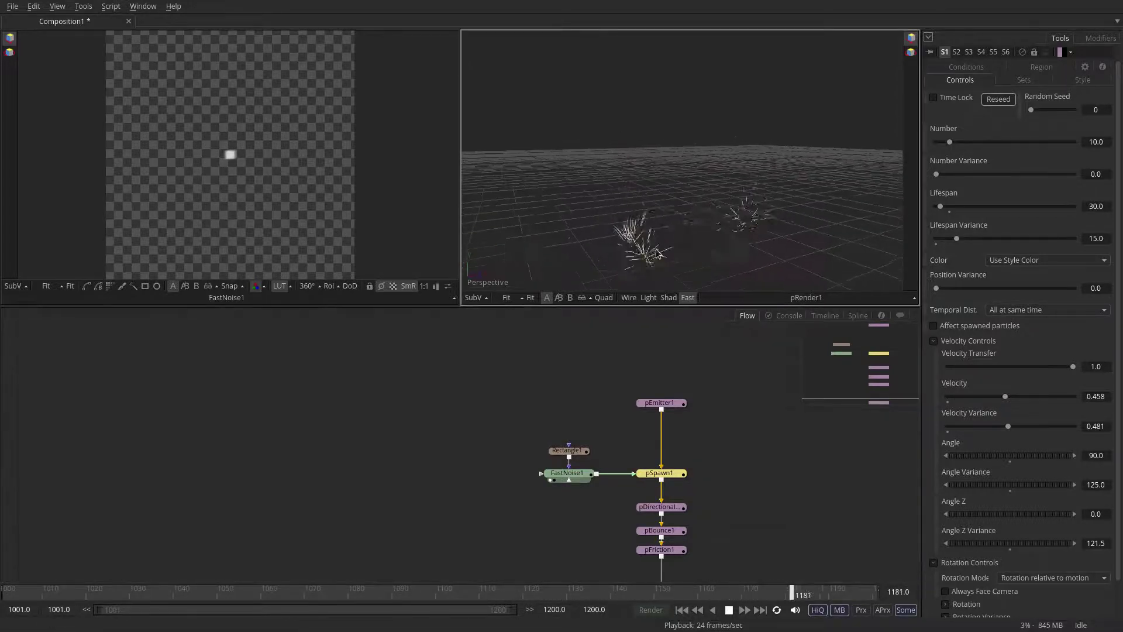
drag(757, 514, 784, 432)
click(692, 472)
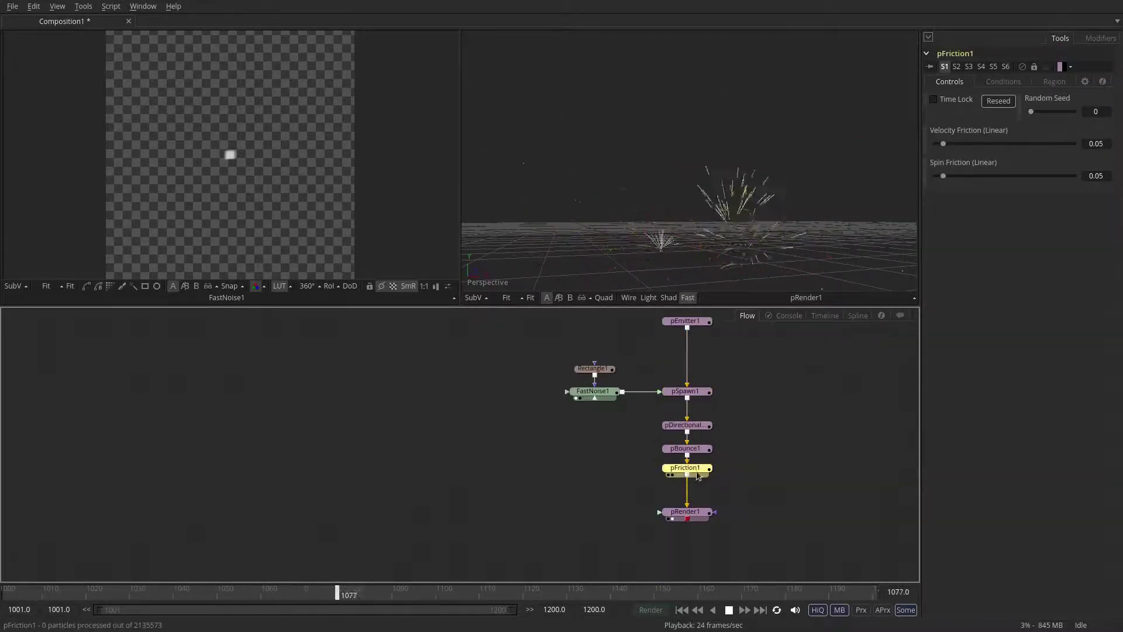
click(1102, 146)
key(BackSpace)
text(8)
key(Tab)
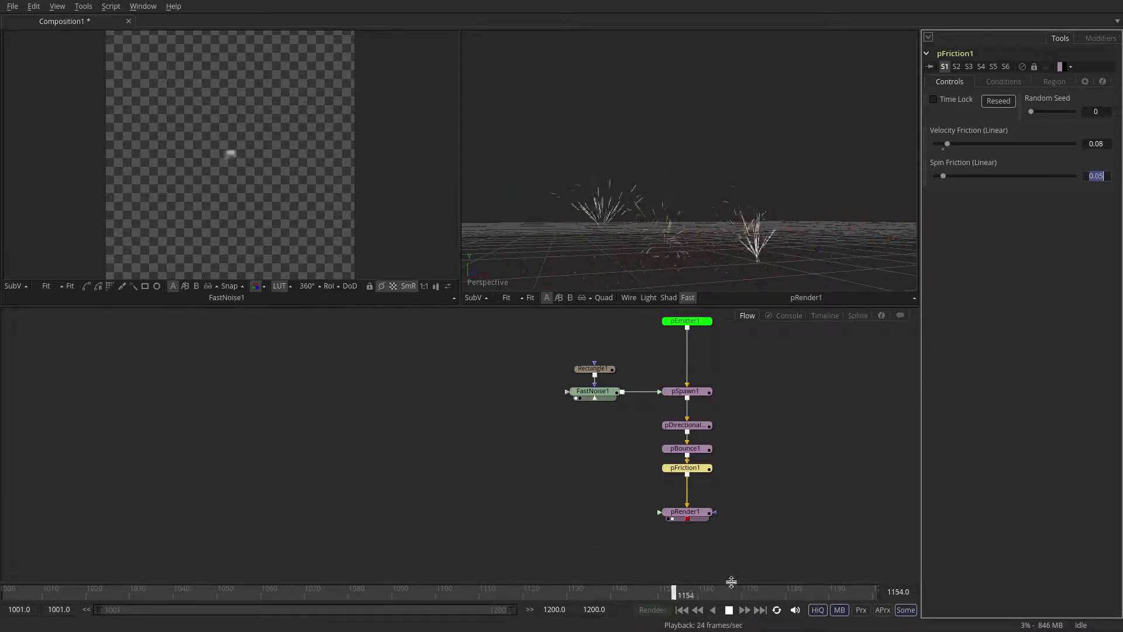
click(730, 611)
- Raise pSpawn1's Number to about 30.8 and Number Variance to about 39.7, and play the denser bursts
mouse_move(737, 530)
mouse_down()
mouse_move(745, 503)
mouse_move(737, 515)
mouse_up()
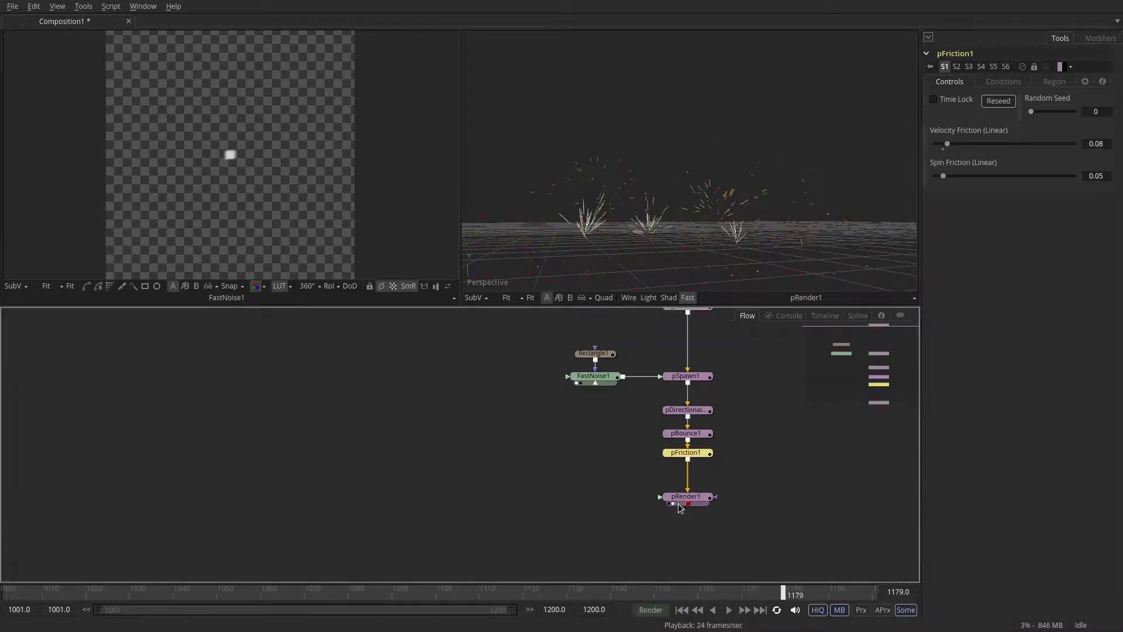
click(701, 378)
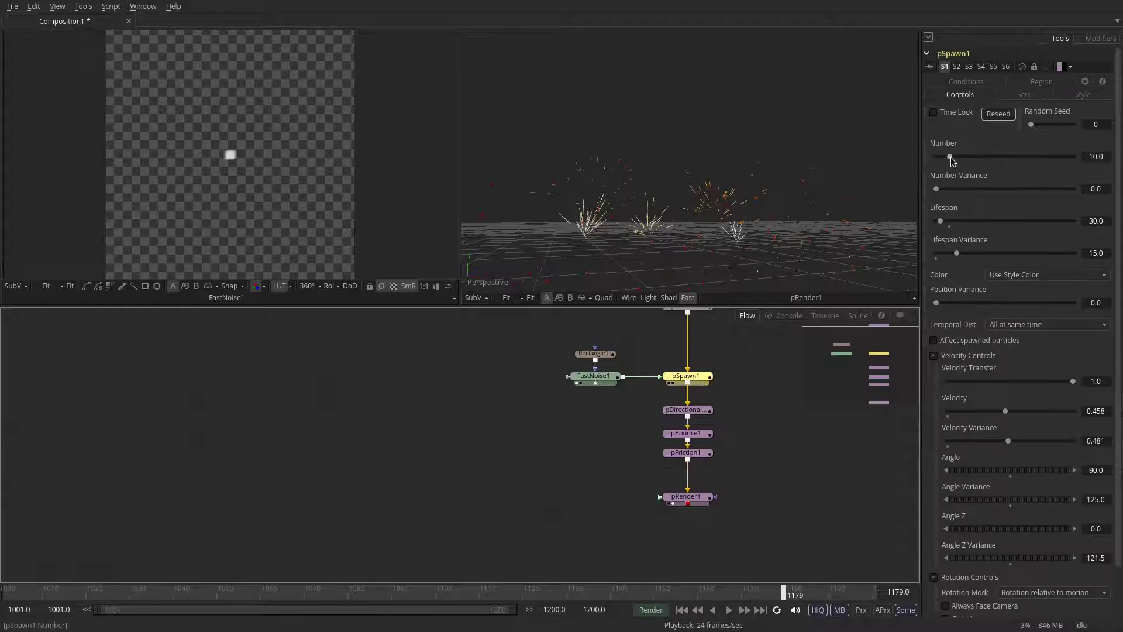
drag(951, 157, 962, 157)
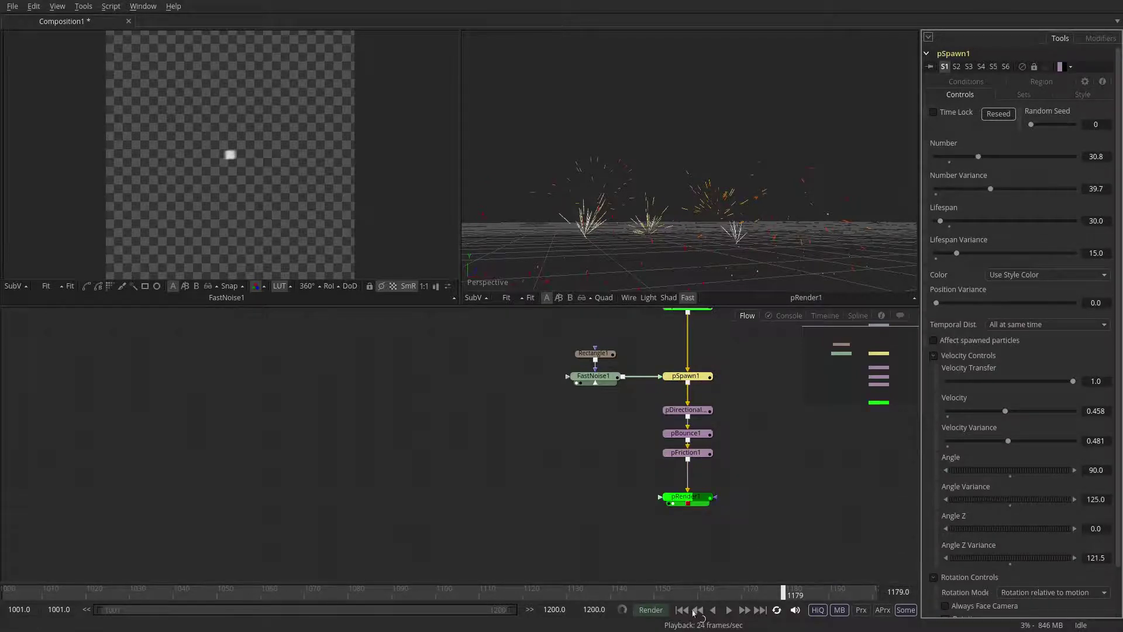
click(730, 610)
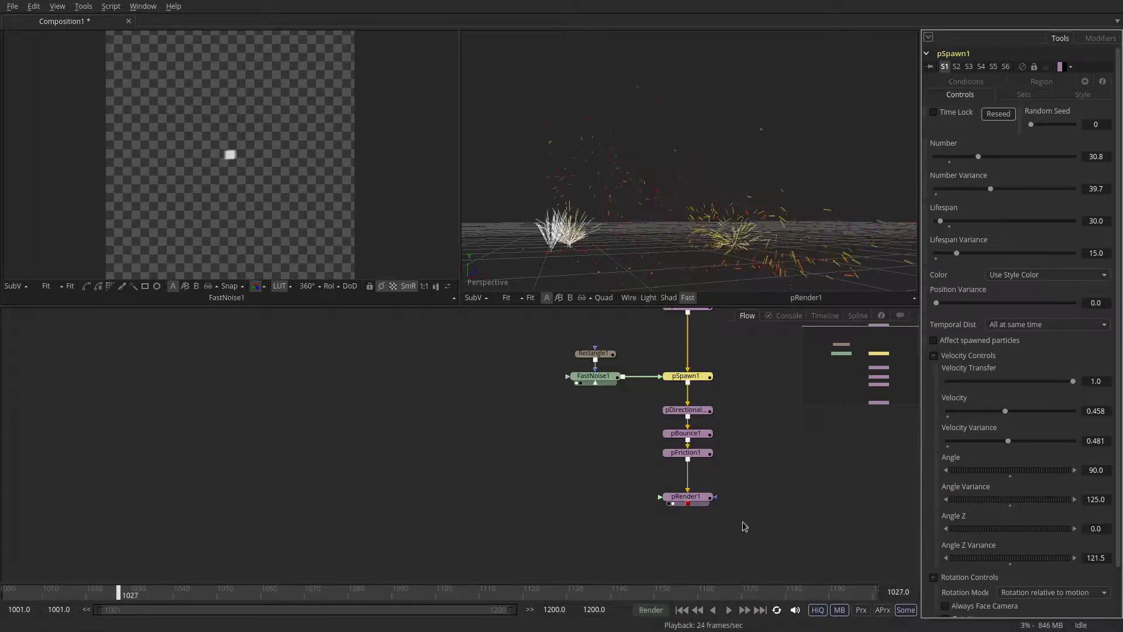
- Set pSpawn1's particle Size to about 0.021 and Size Variance to about 0.147, and play the result
click(1081, 95)
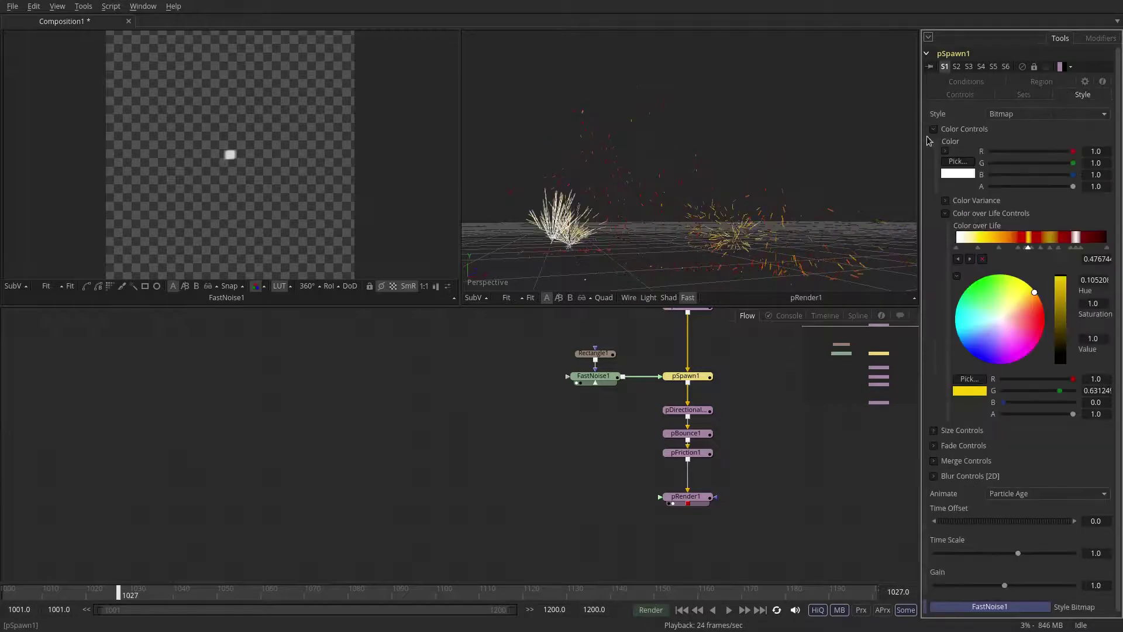
click(934, 129)
click(935, 144)
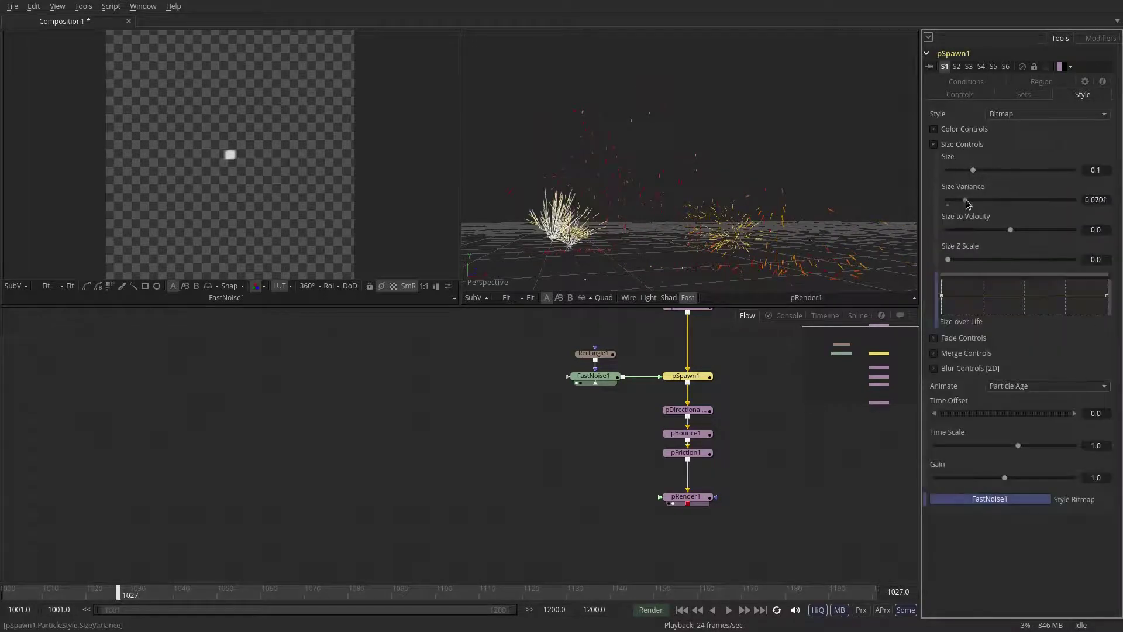
mouse_move(967, 203)
mouse_down()
mouse_move(955, 173)
mouse_move(985, 200)
mouse_up()
click(729, 610)
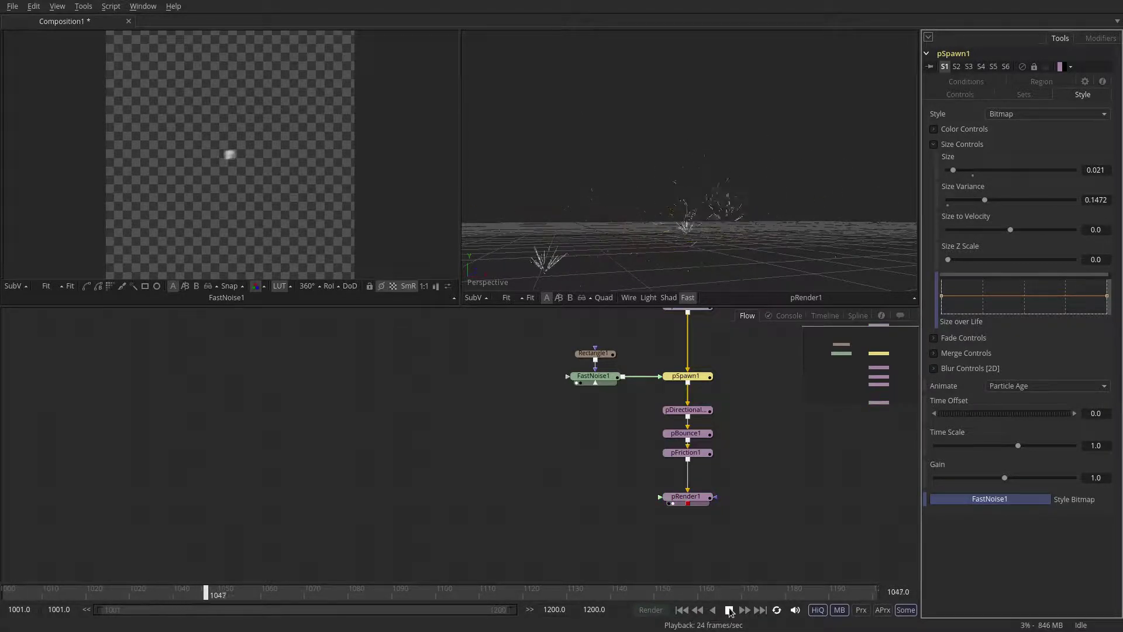
click(729, 610)
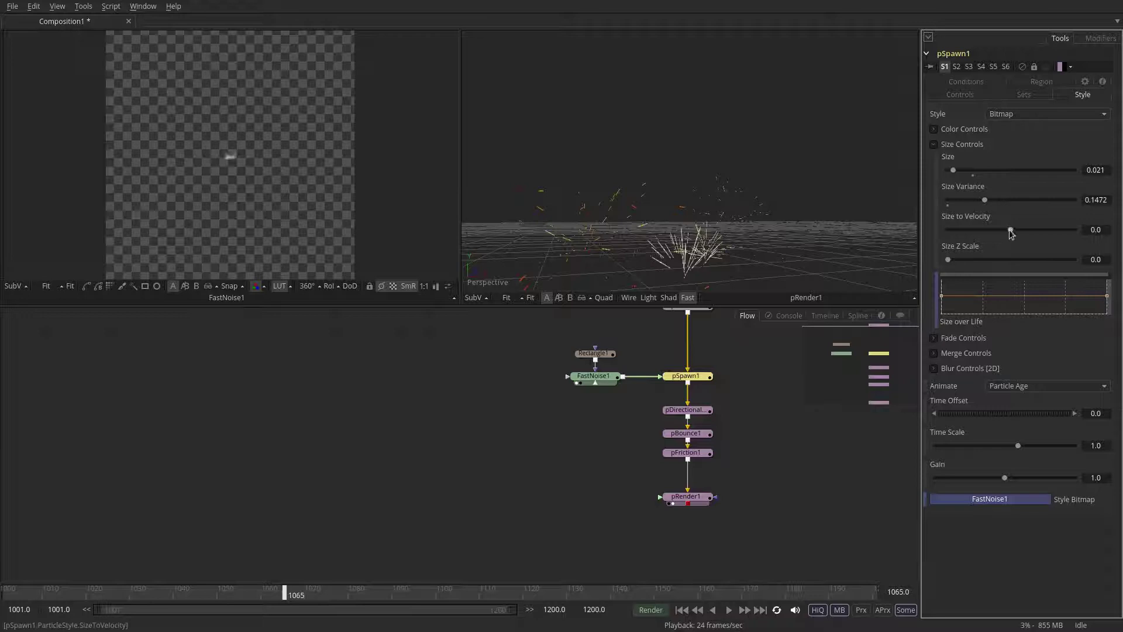
- Try a Size to Velocity of about 0.014 on pSpawn1 during playback and reset it to 0.0
click(729, 611)
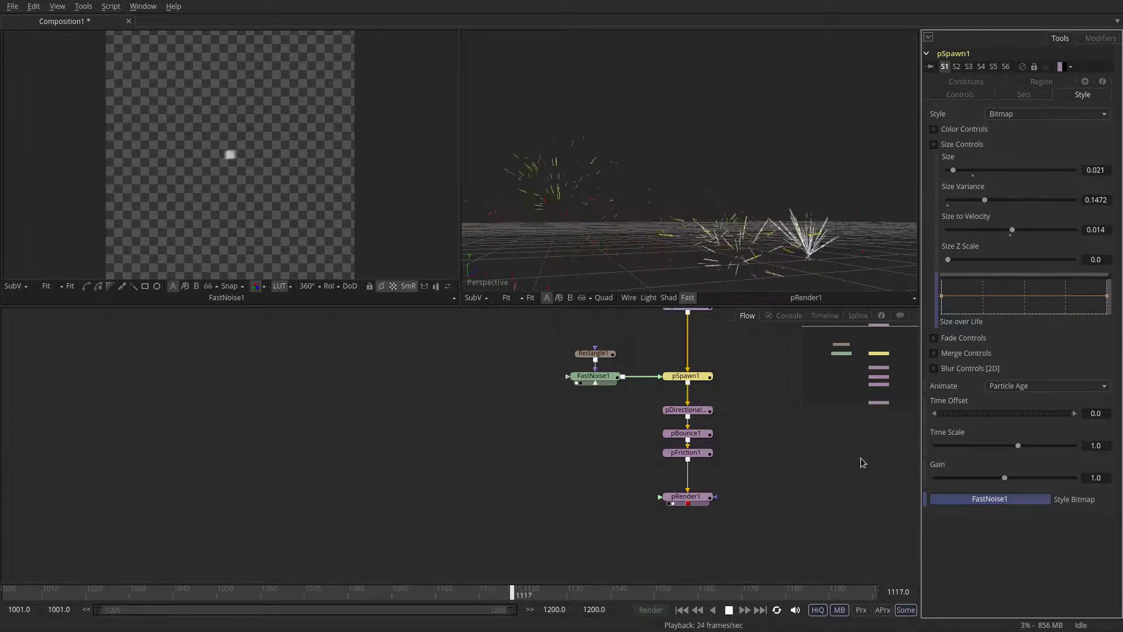
click(1010, 235)
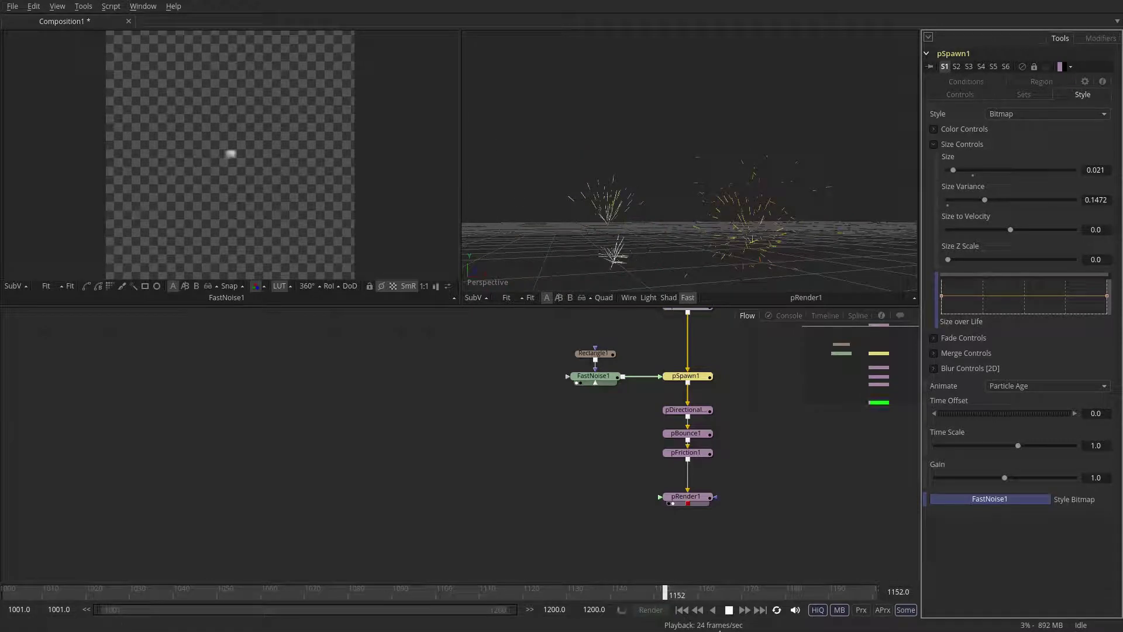
click(727, 611)
- Go to frame 1025 and add a Merge3D fed by pRender1 and a new Camera3D
click(110, 592)
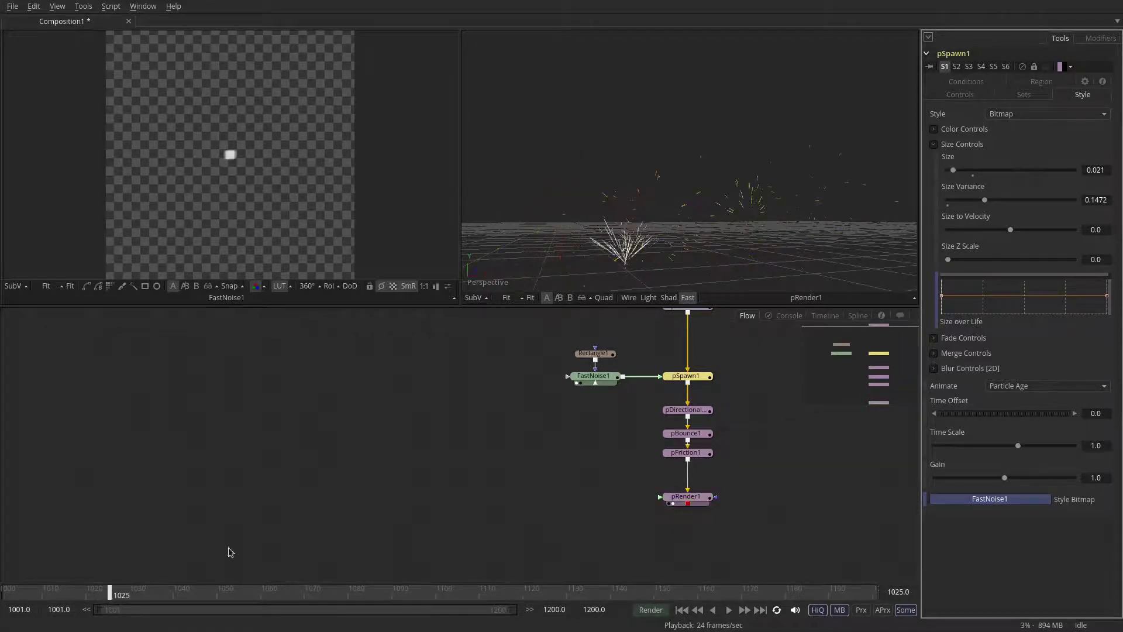
click(686, 499)
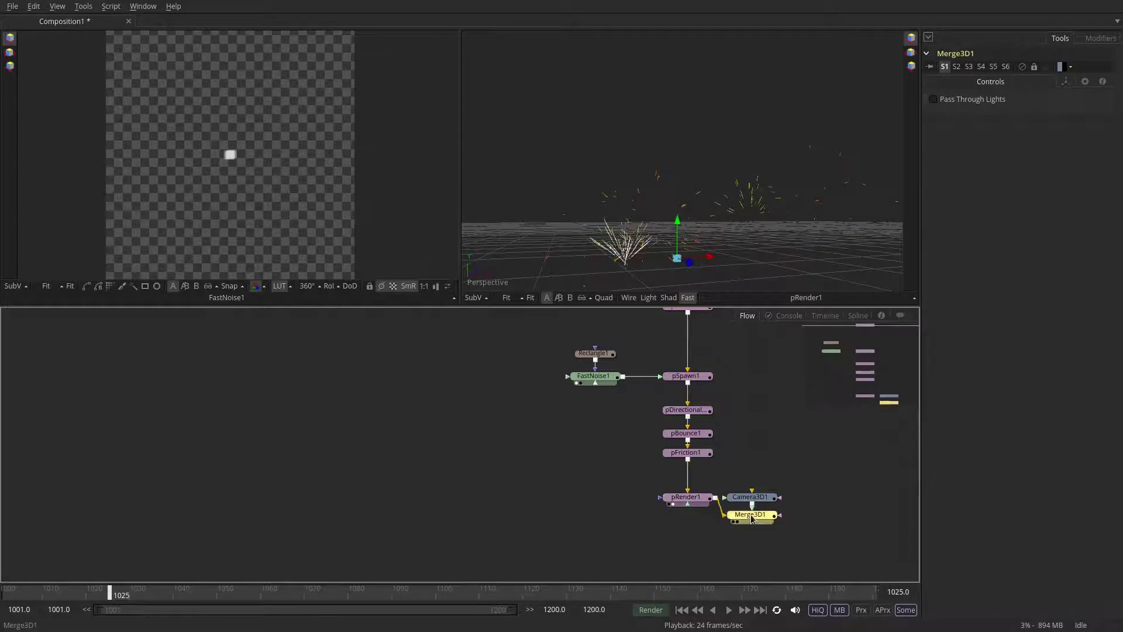
- Show Merge3D1 in the 3D viewer and copy the current perspective view to Camera3D1
key(2)
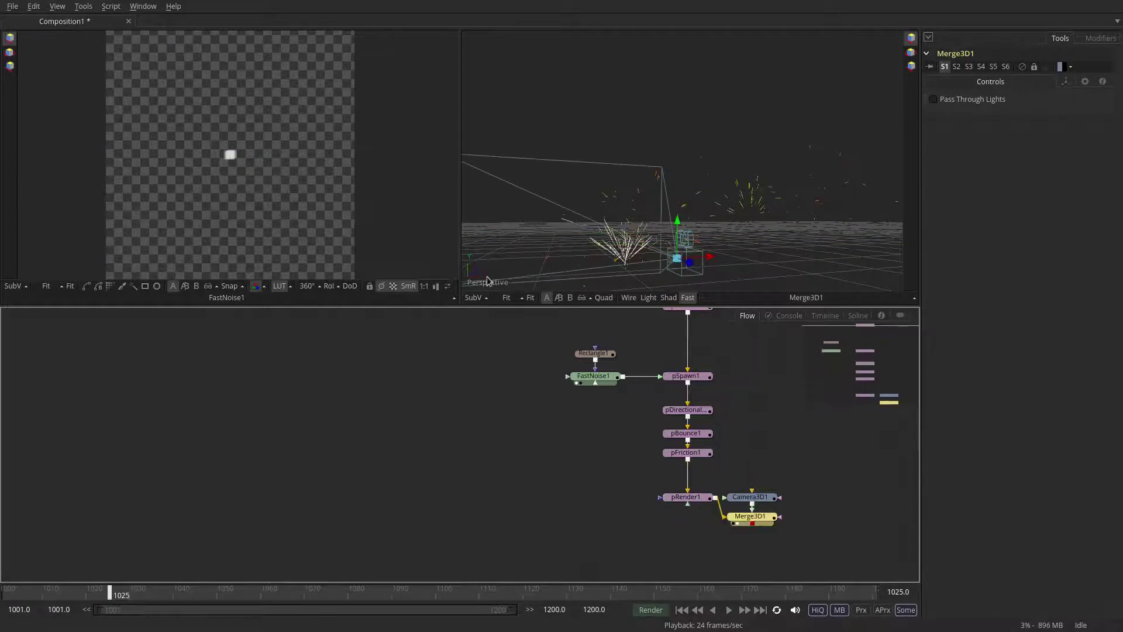
right_click(488, 281)
click(620, 390)
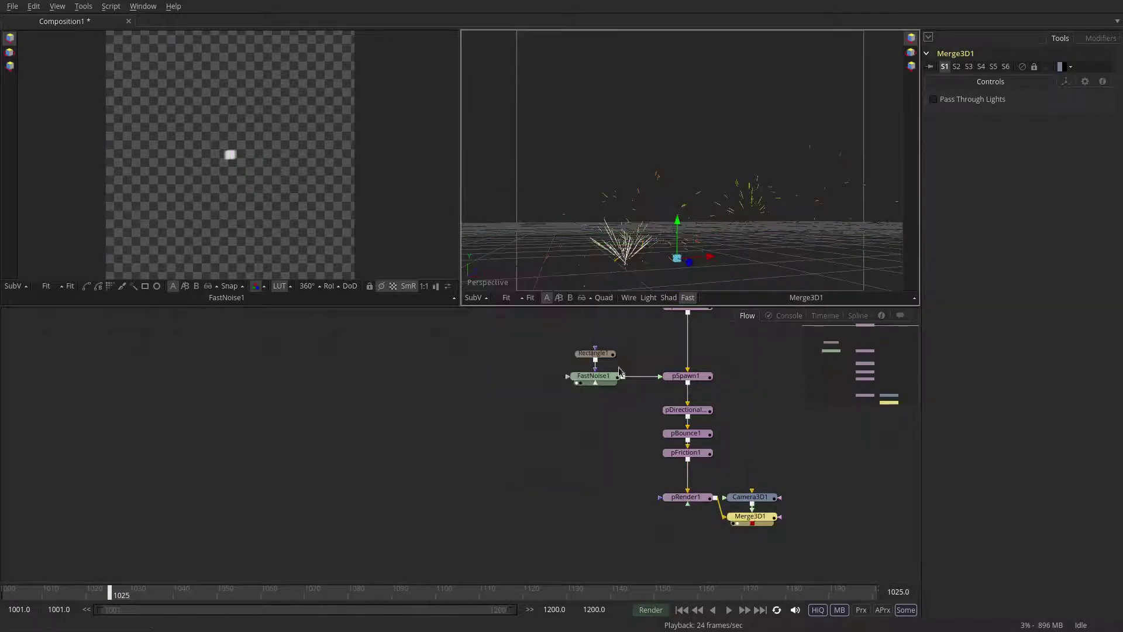
- Add a Renderer3D after Merge3D1 and show its rendered output fitted in the viewer
click(737, 516)
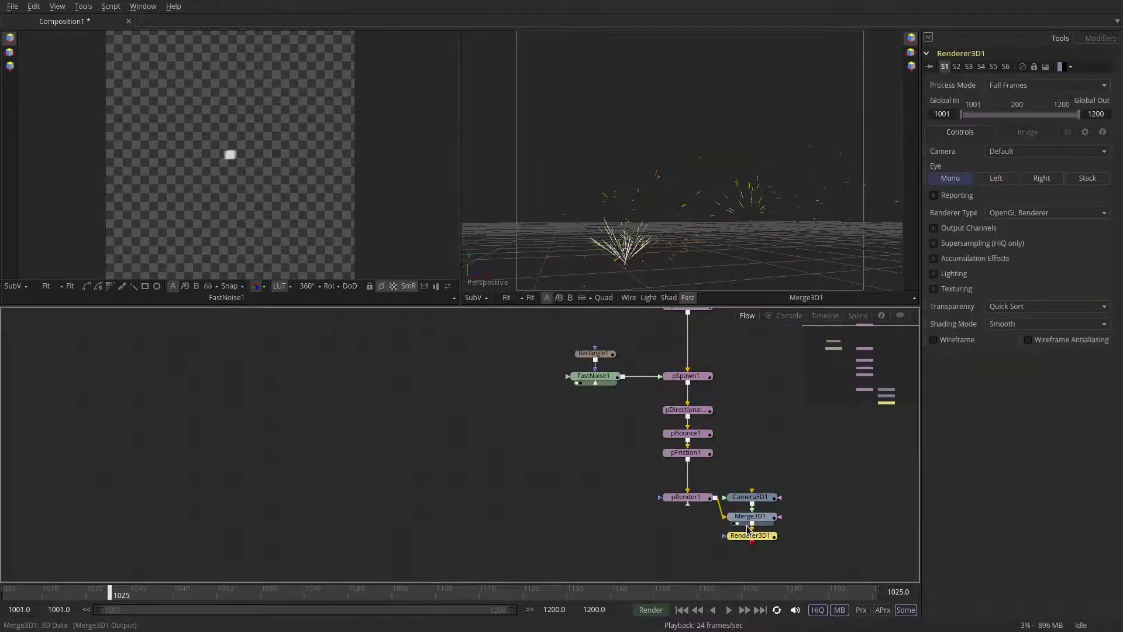
drag(750, 535, 819, 246)
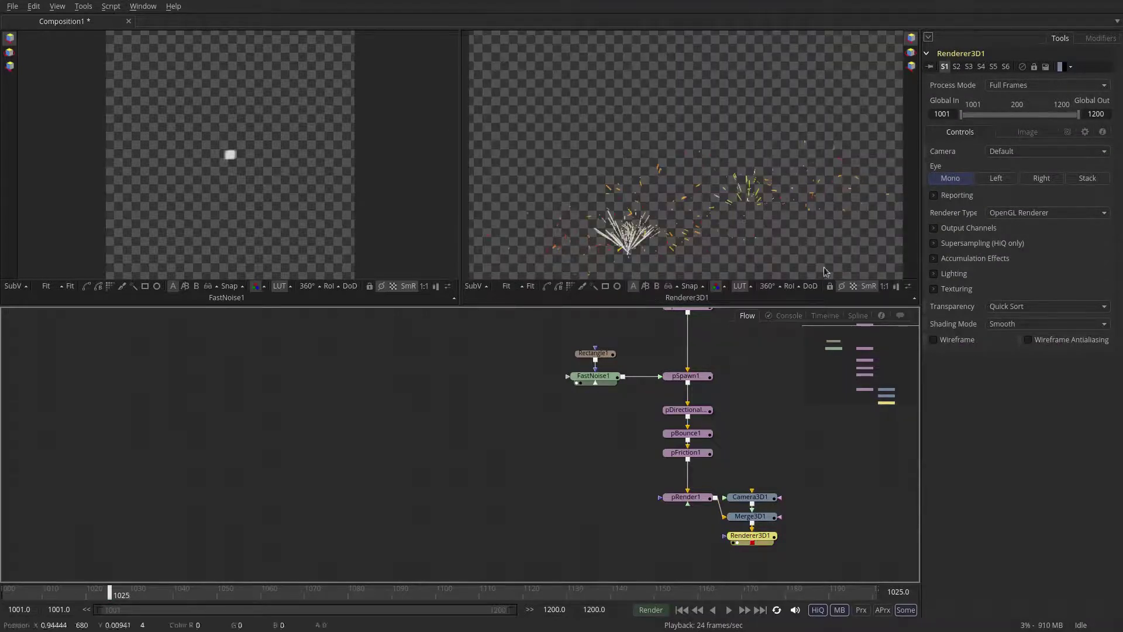
click(530, 286)
click(790, 287)
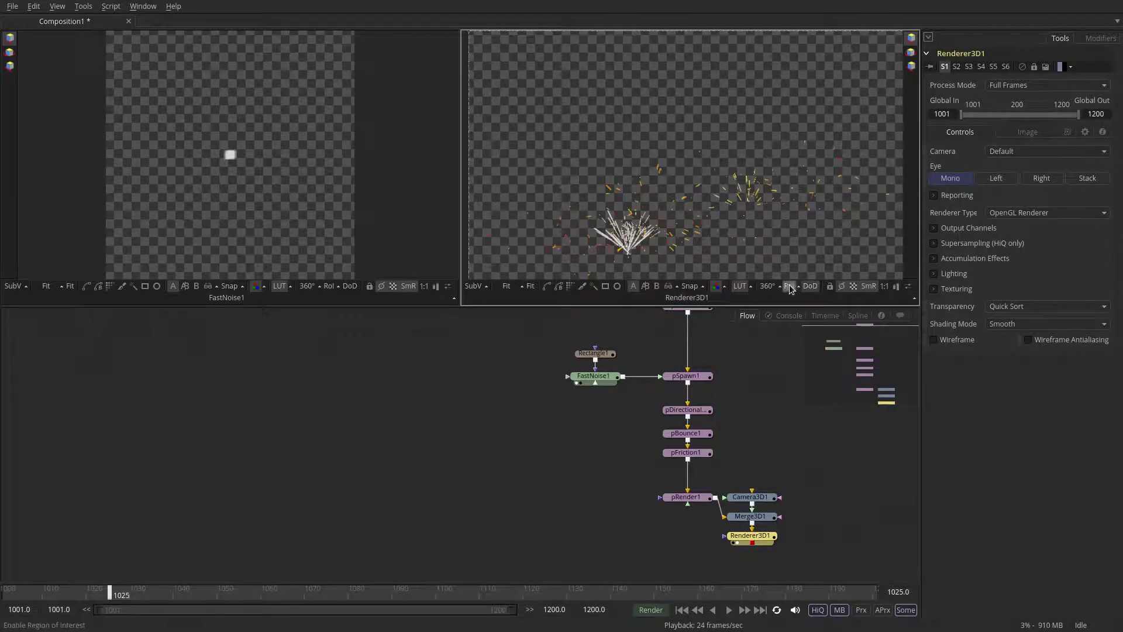
click(790, 289)
- Set Renderer3D1's image size to 1280 by 720 and view it on black instead of the checkerboard
click(1028, 132)
click(1095, 178)
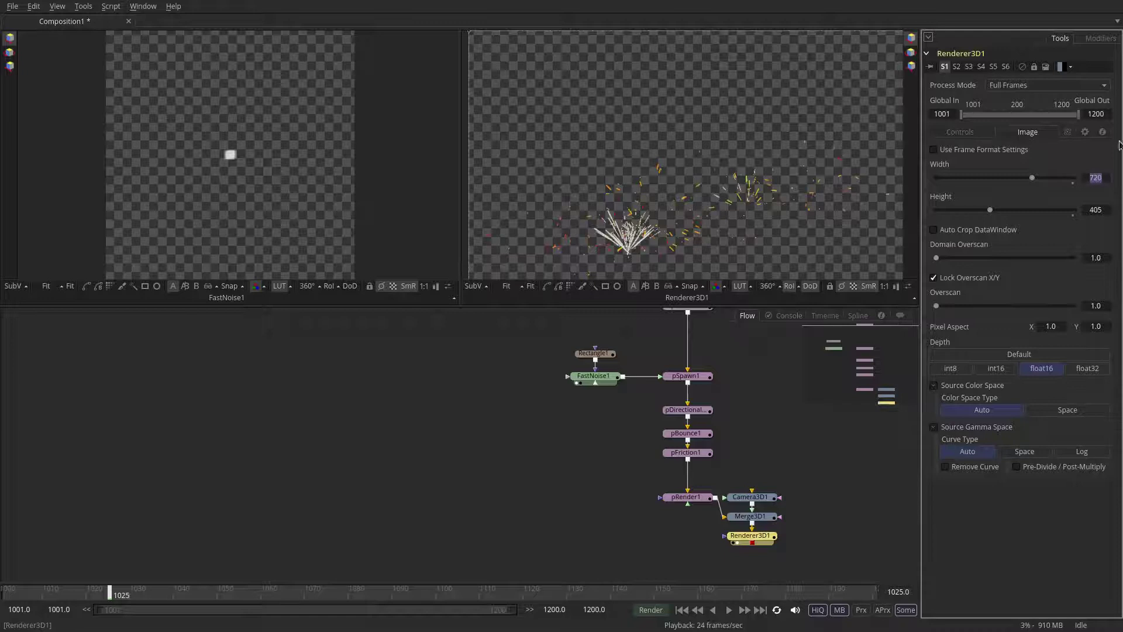
key(Return)
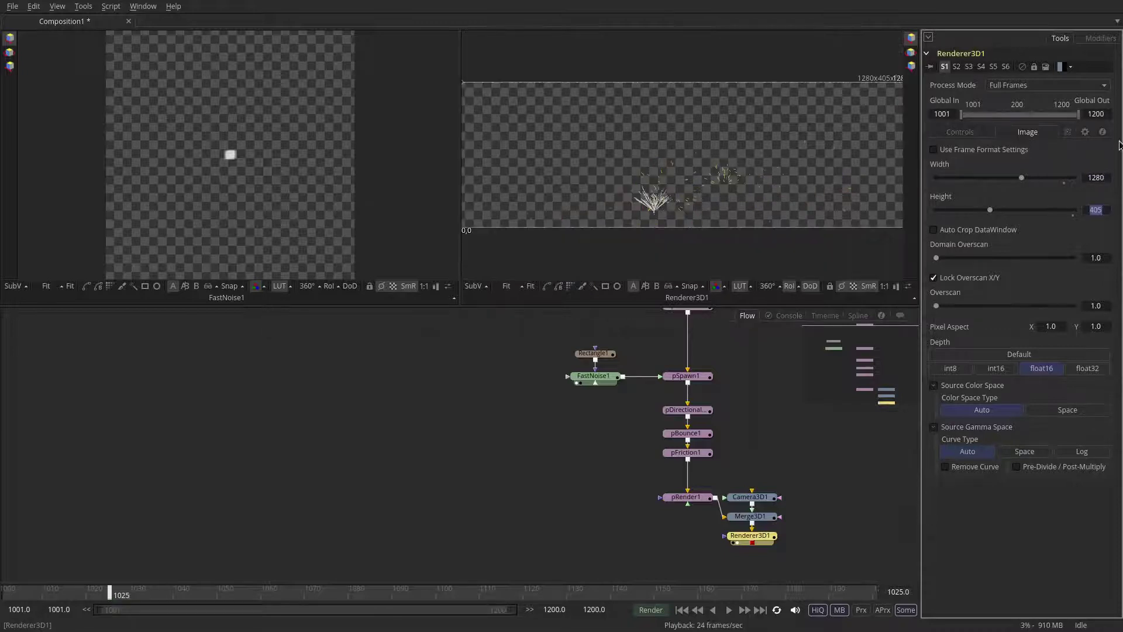
text(720)
key(Tab)
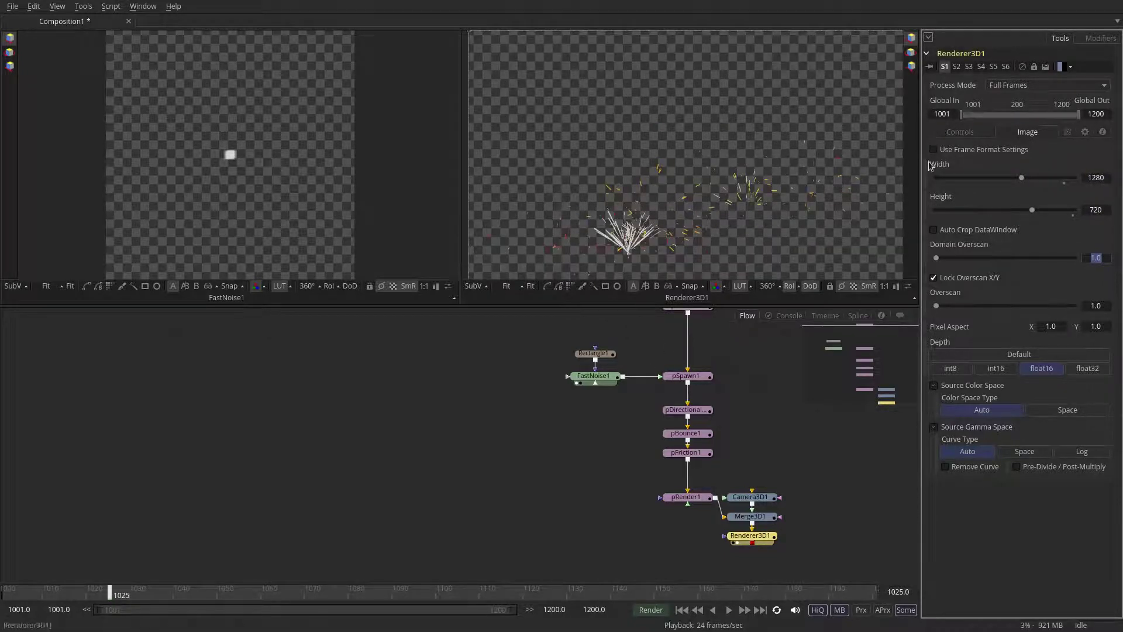
click(843, 287)
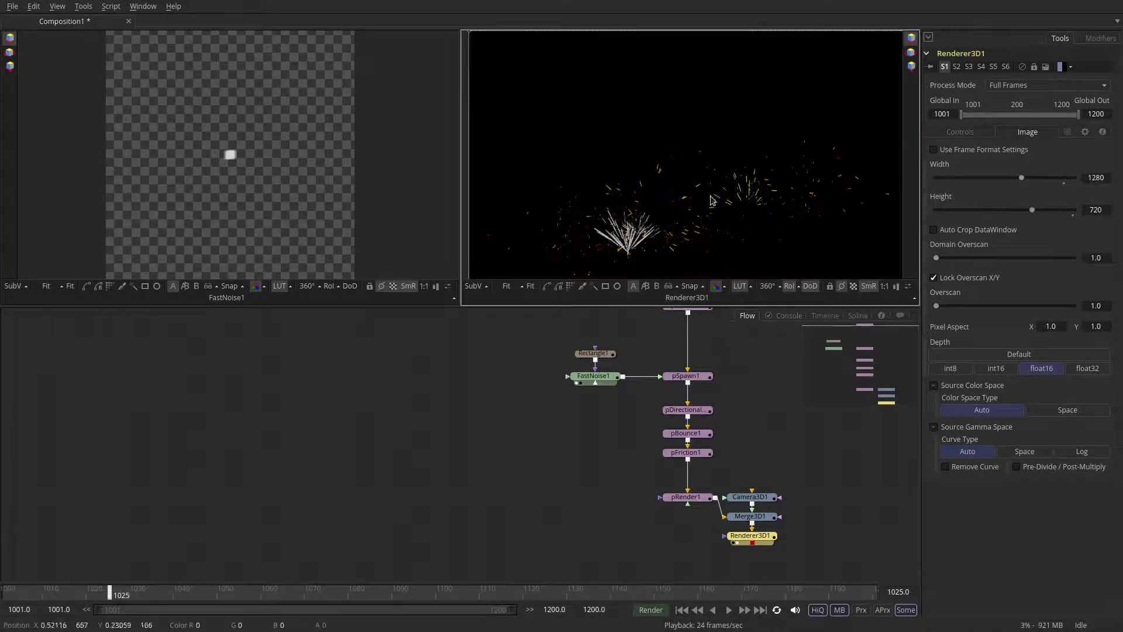
- Enable Accumulation Effects with Depth of Field on Renderer3D1 and set Transparency to Z Buffer (fast)
click(971, 133)
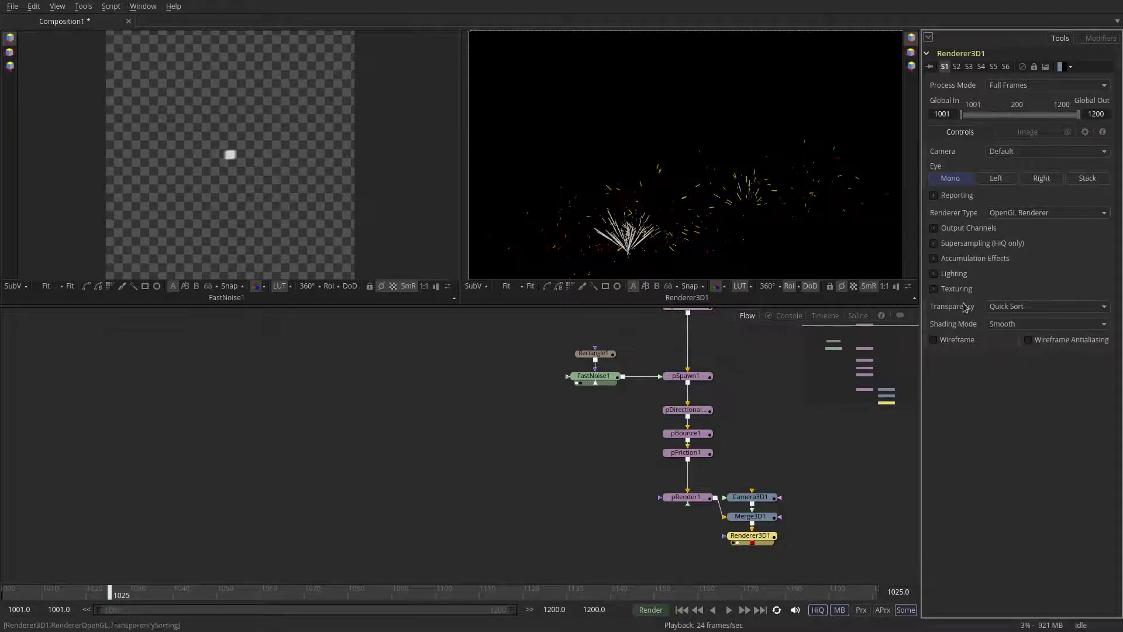
click(934, 258)
click(946, 272)
click(945, 285)
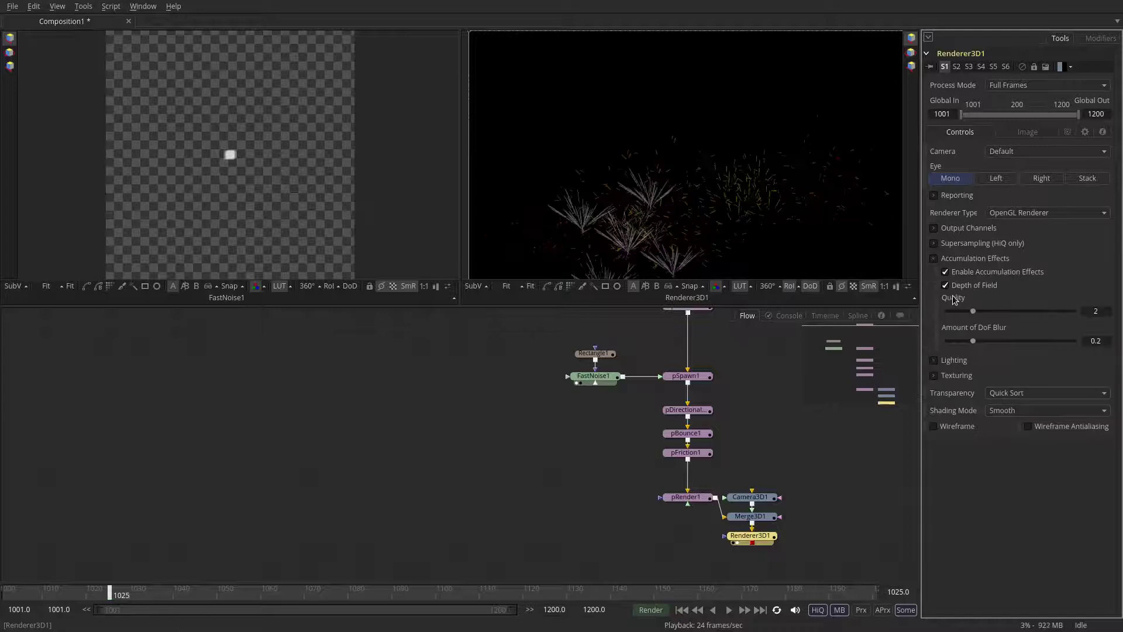
click(1008, 394)
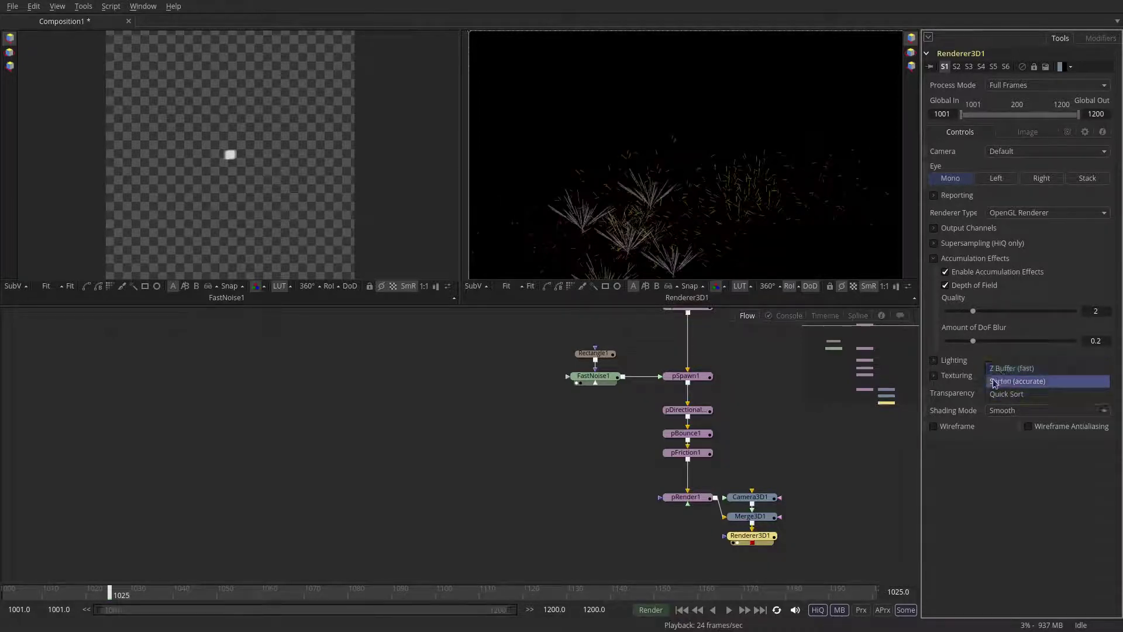
click(1008, 369)
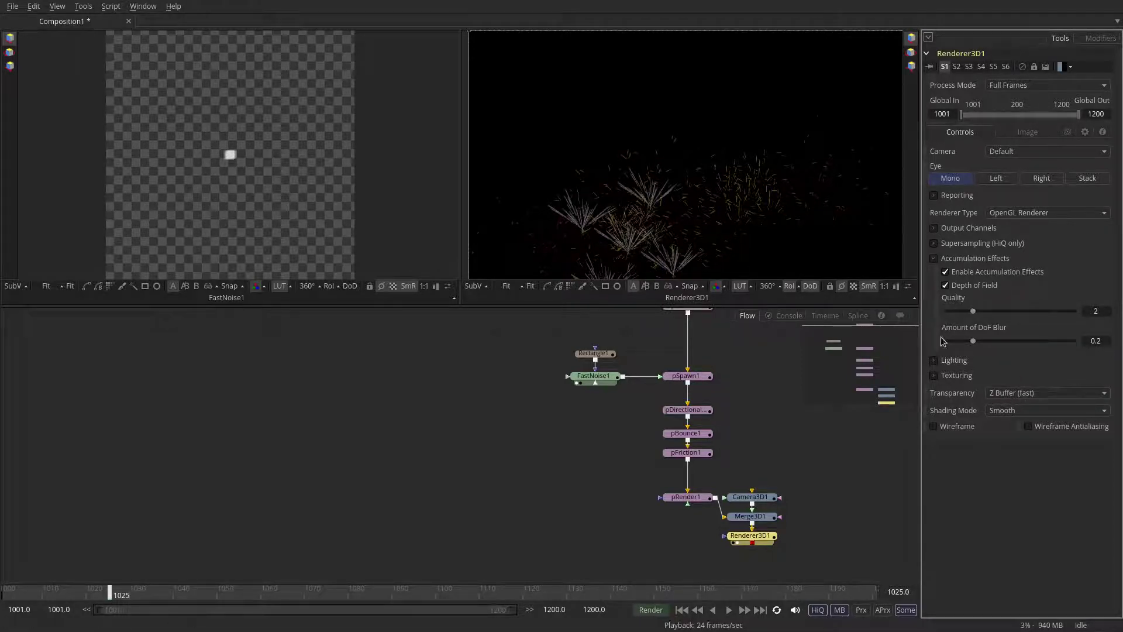
- Set Renderer3D1's depth of field Quality to 64 and Amount of DoF Blur to about 0.056
drag(973, 311, 1117, 302)
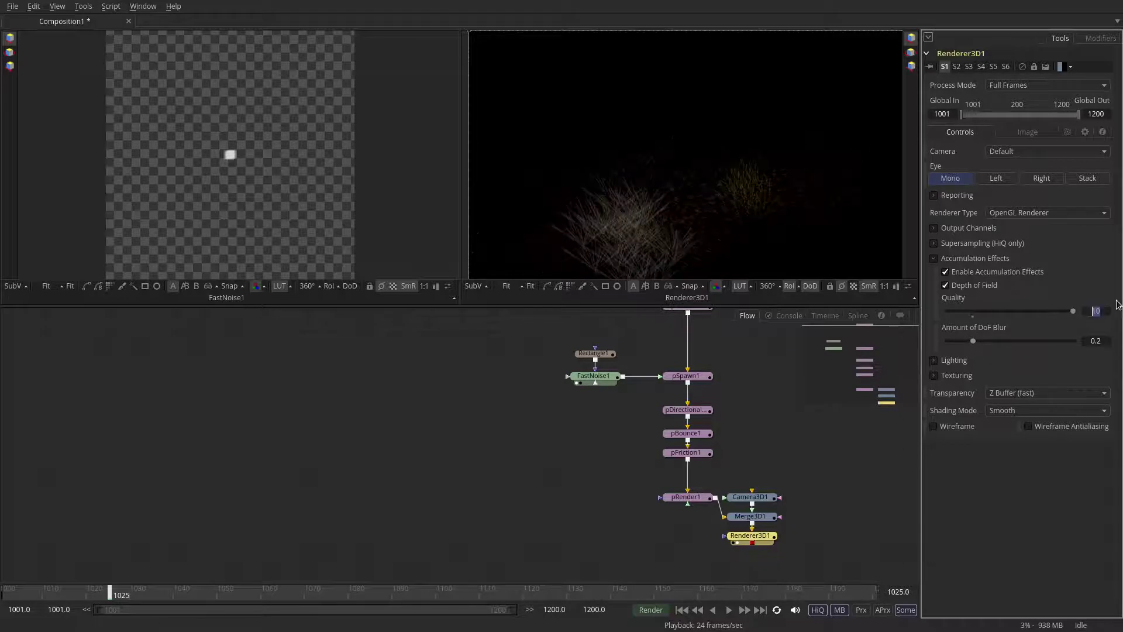
text(64)
key(Tab)
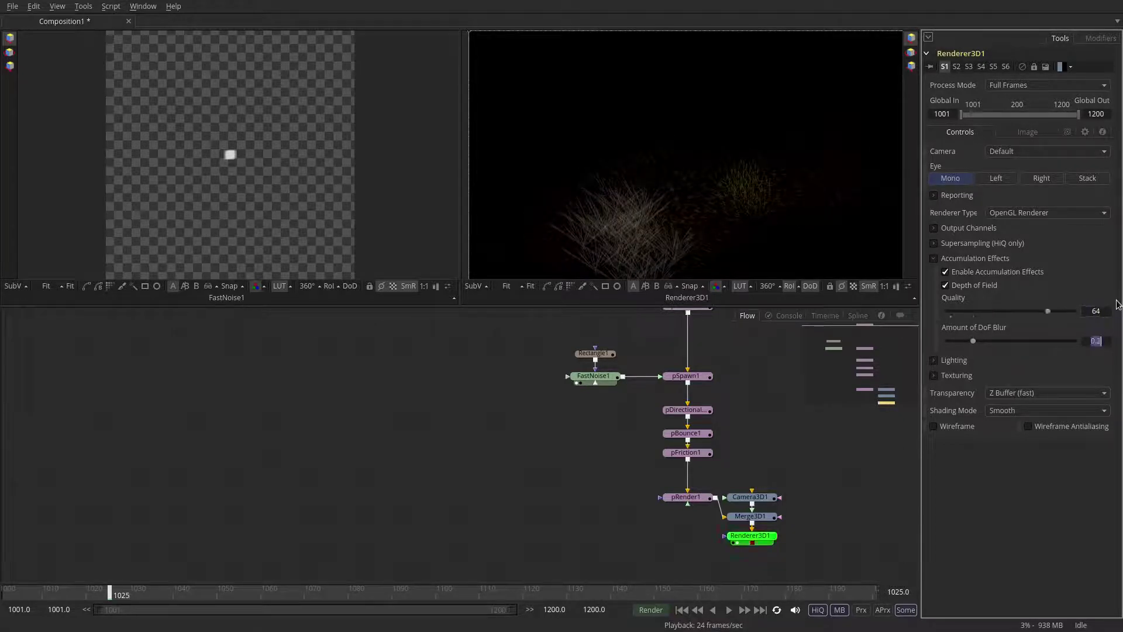
drag(973, 341, 955, 341)
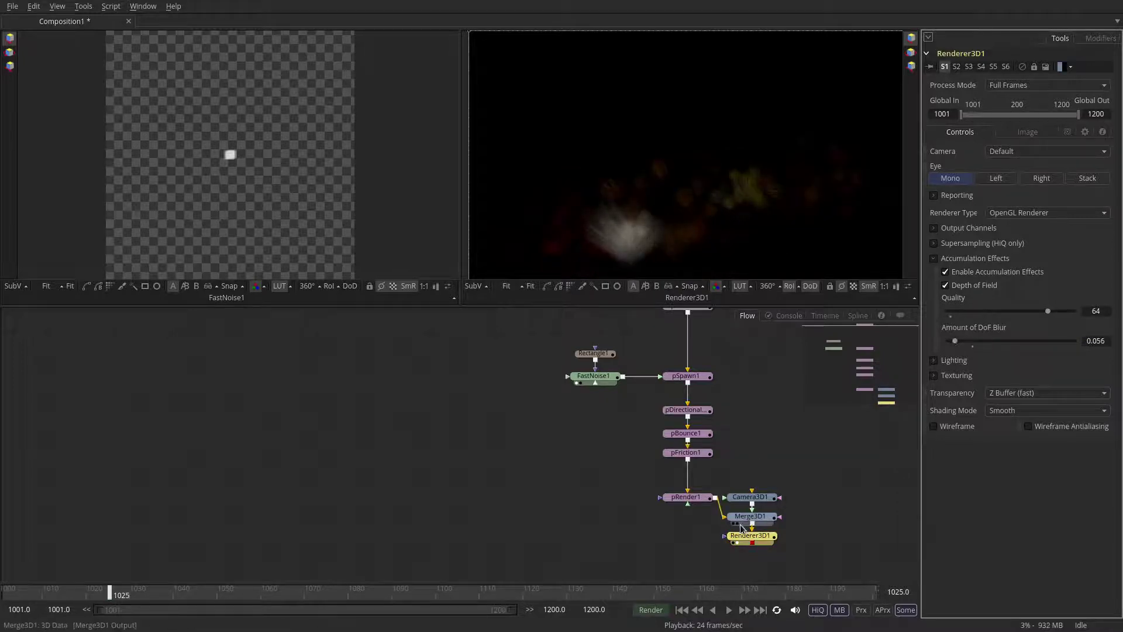
- Move the Camera3D1, Merge3D1 and Renderer3D1 nodes together to the opposite side of pRender1 in the flow
click(750, 497)
drag(743, 460, 787, 547)
drag(757, 499, 622, 500)
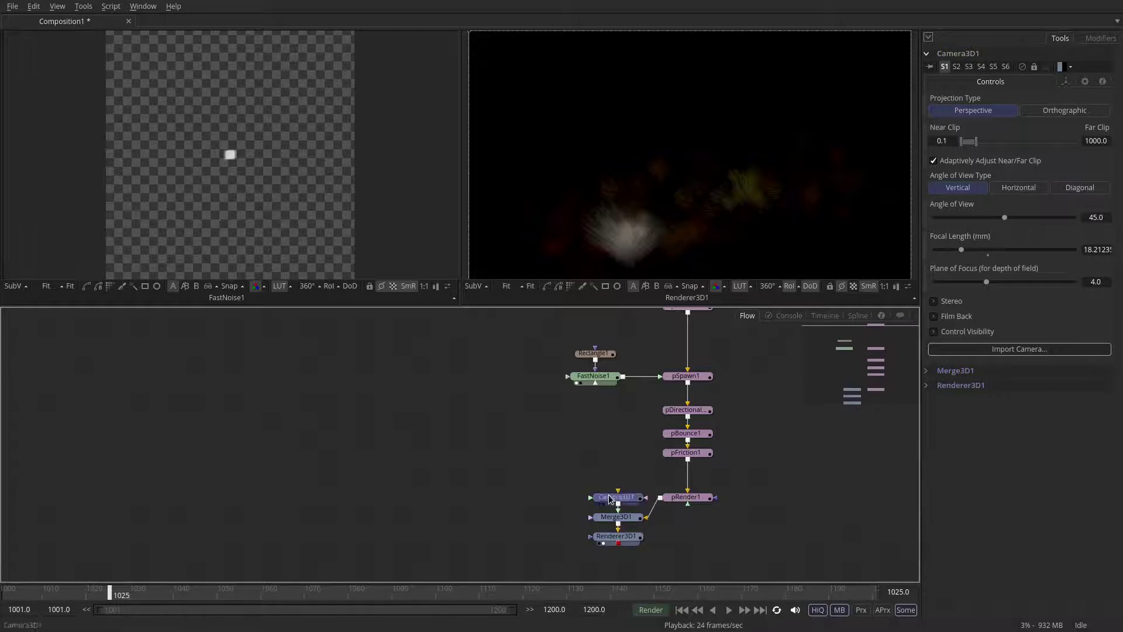
- Adjust Camera3D1's Plane of Focus so that part of the sparks renders sharp
click(615, 498)
drag(986, 286, 949, 281)
drag(607, 516, 651, 470)
- Add a ColorCorrector after Renderer3D1, show it in the viewer and raise its master RGB Gain to 5.0
click(661, 495)
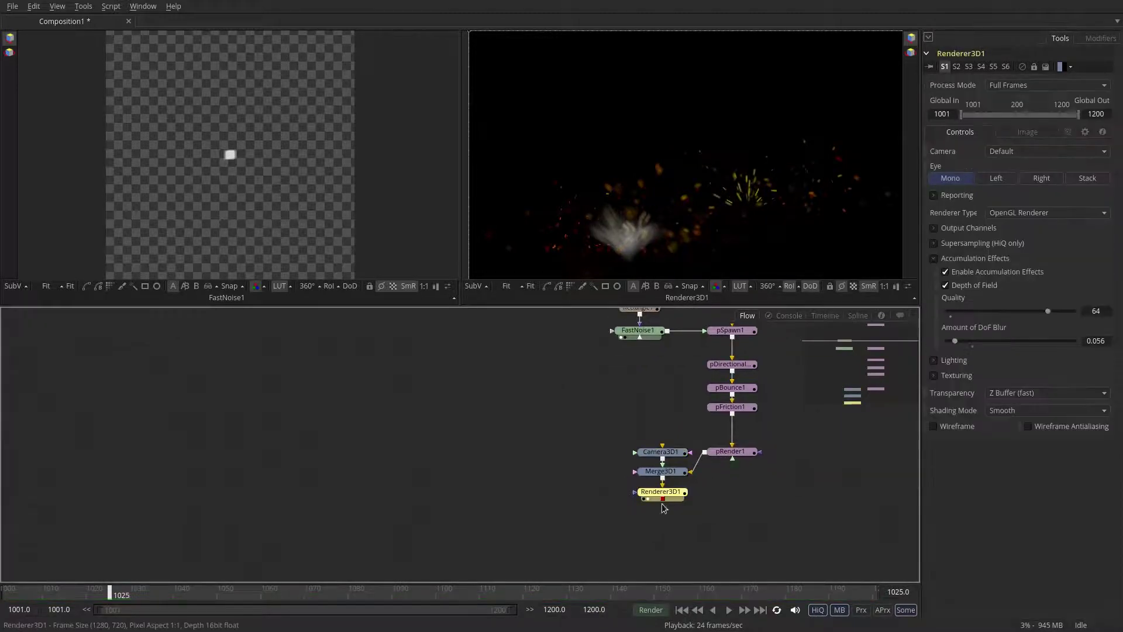
key(c)
key(2)
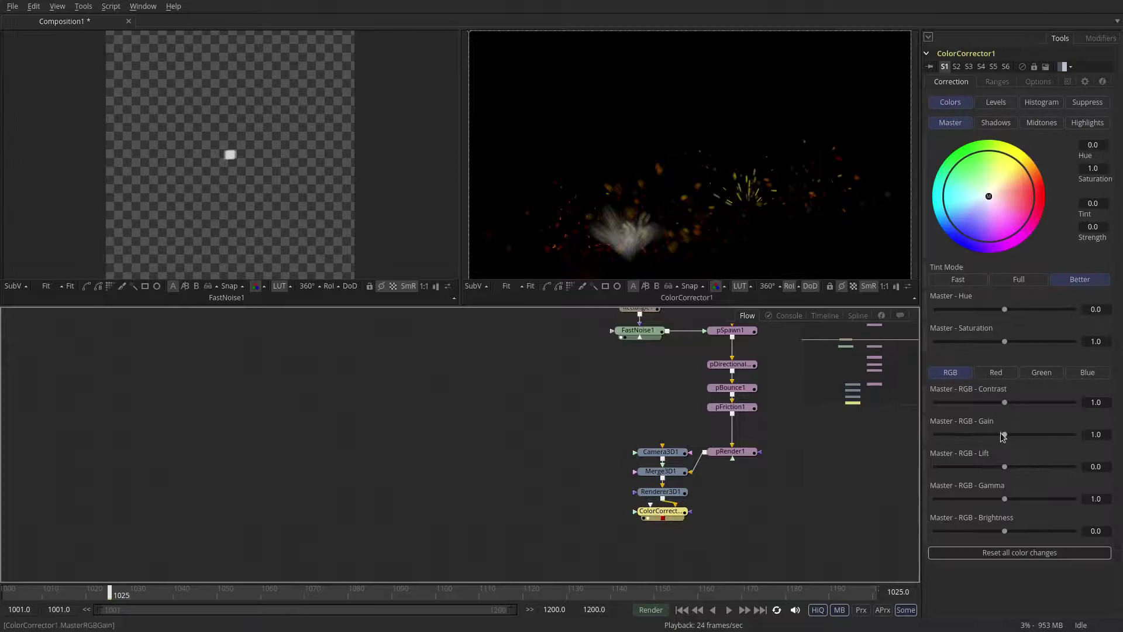
drag(1004, 436, 1086, 446)
- Raise pSpawn1's Number to about 50.4 and Number Variance to about 56.0
drag(705, 557, 723, 534)
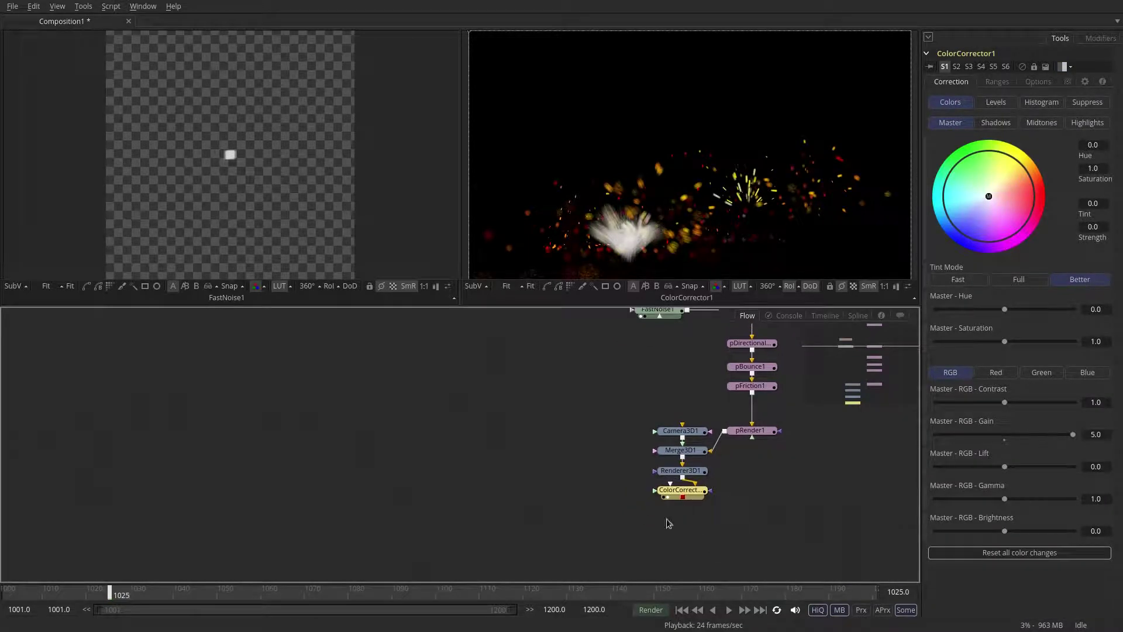
drag(788, 460, 750, 527)
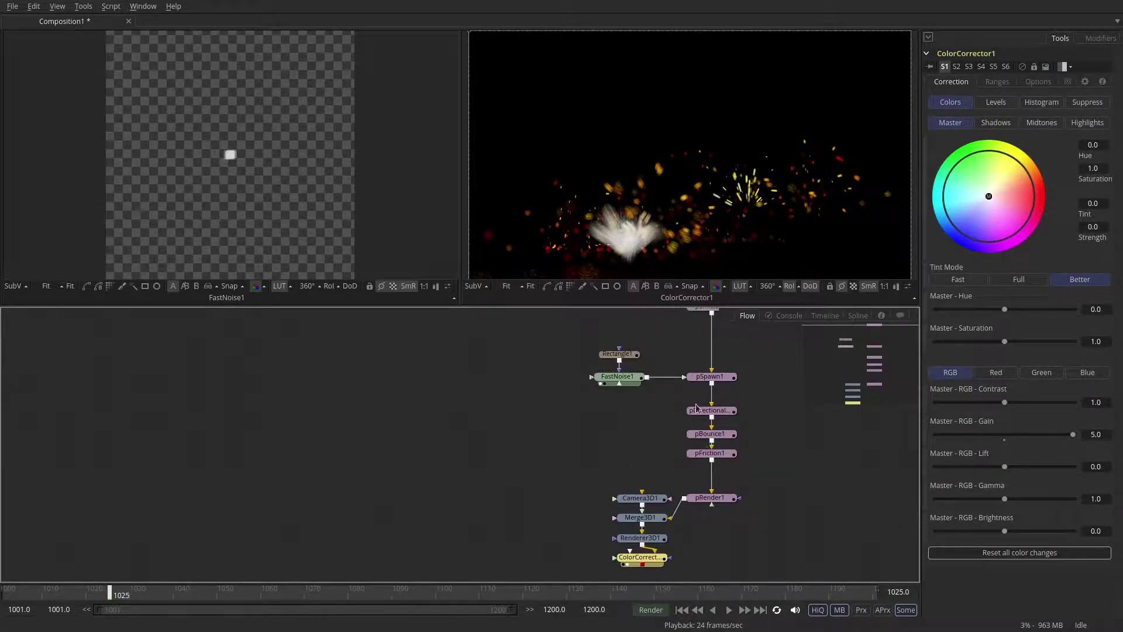
click(707, 378)
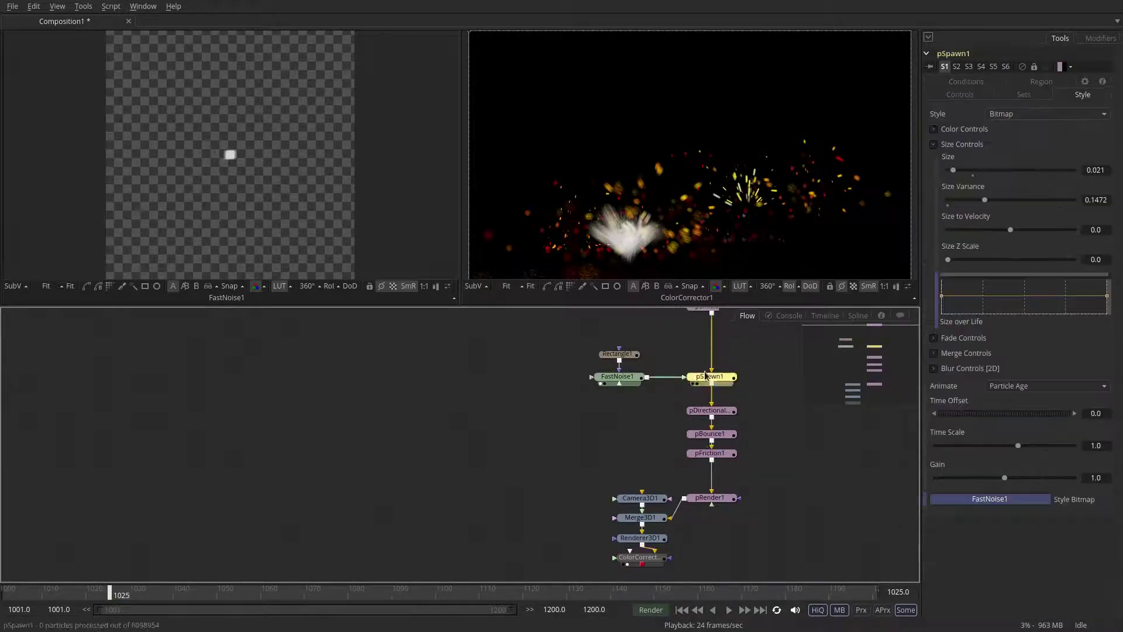
click(960, 94)
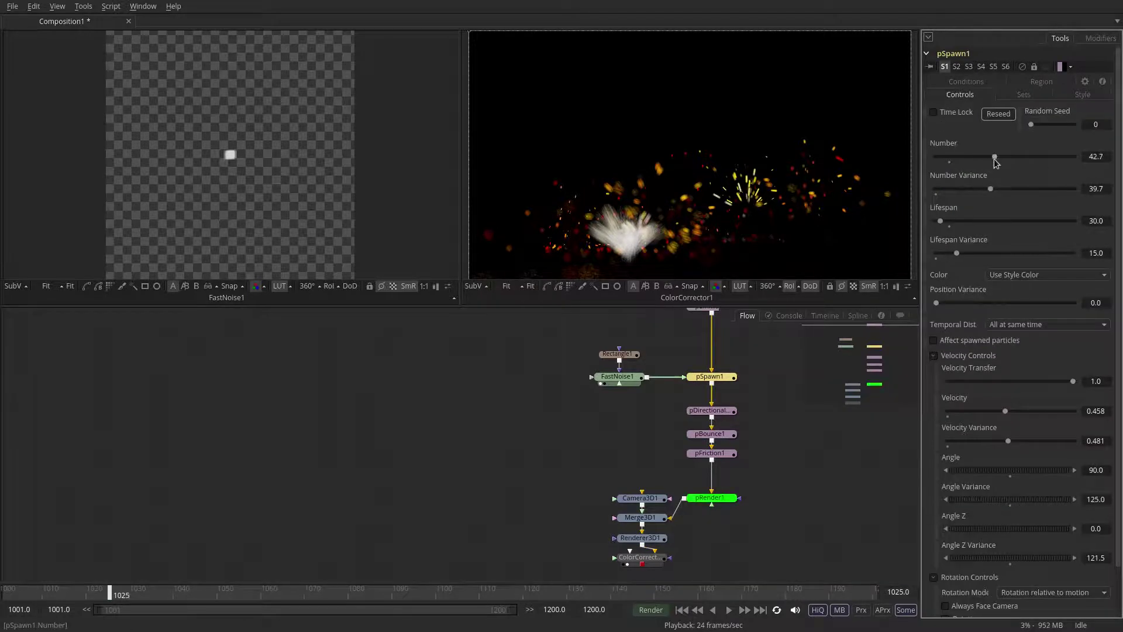
drag(991, 190, 1012, 190)
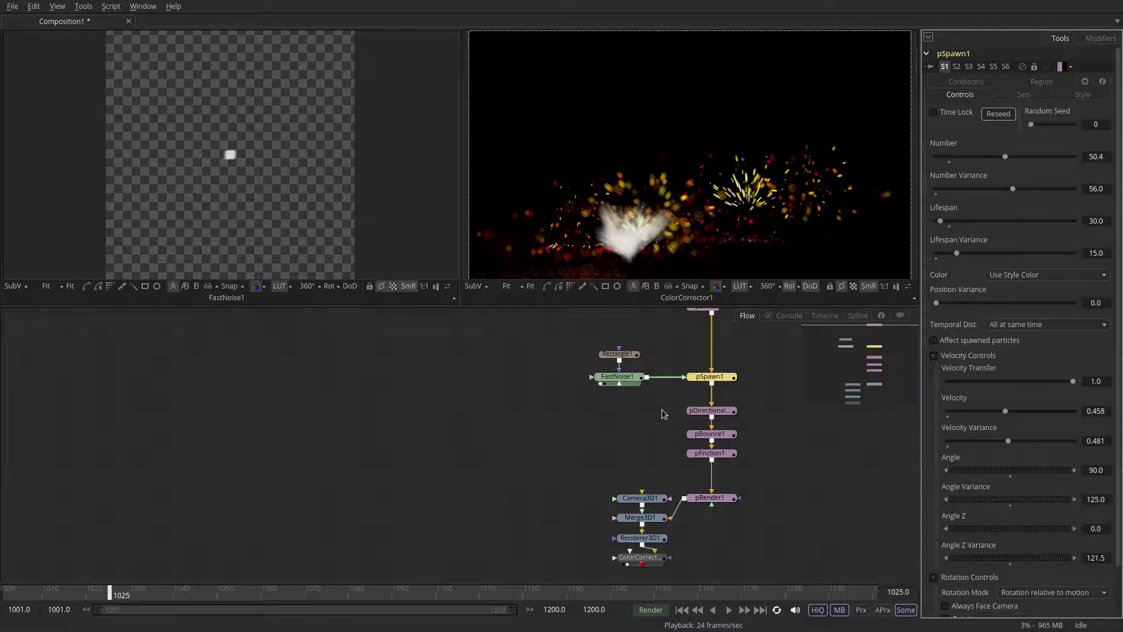
- Reduce Rectangle1's Height to about 0.013 with a Width of 0.034, and play the thinner sparks
drag(656, 399, 632, 456)
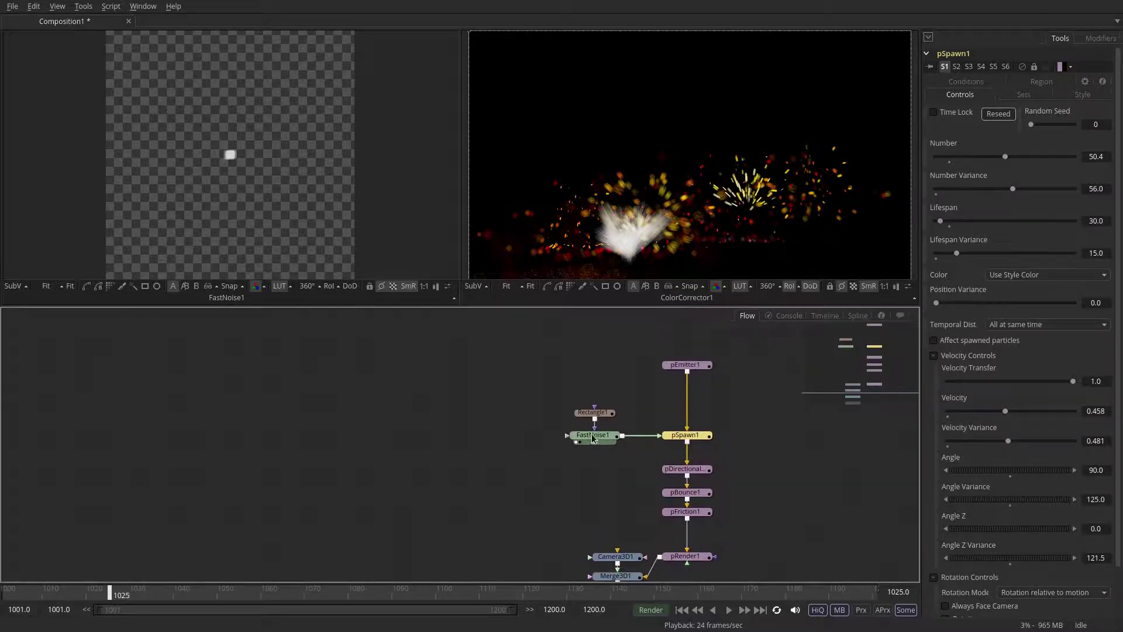
click(597, 414)
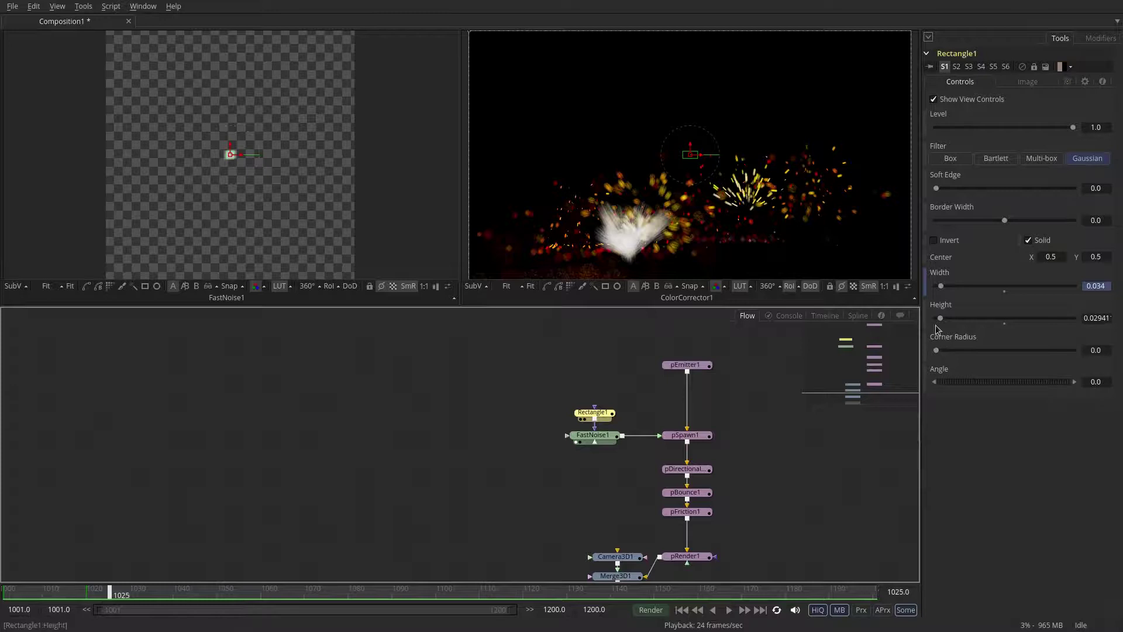
drag(939, 320, 938, 319)
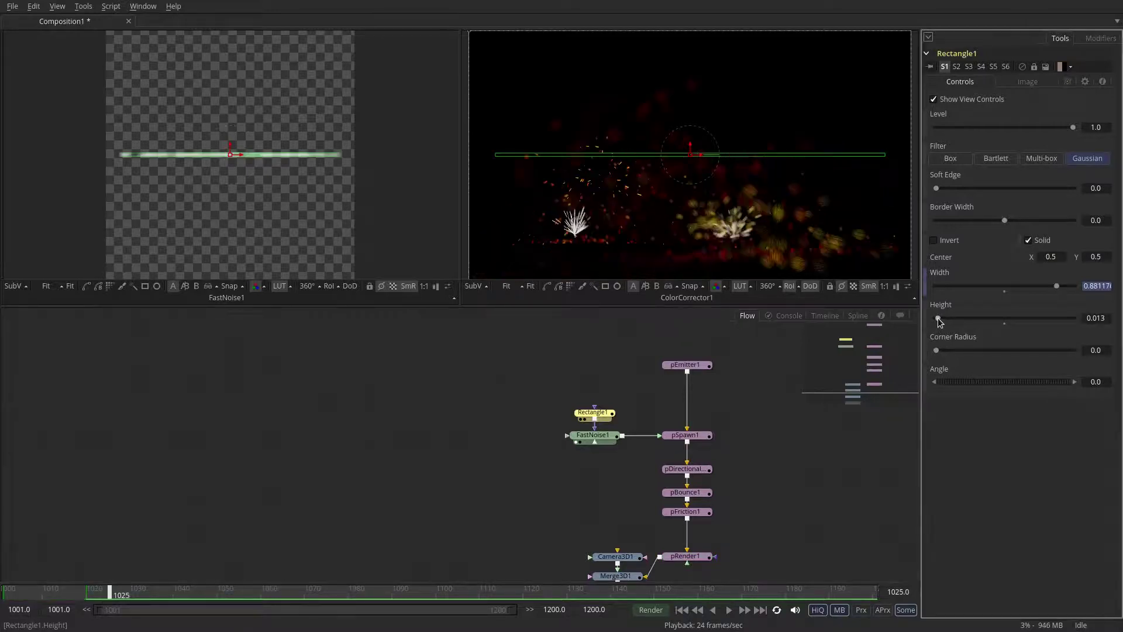
click(729, 610)
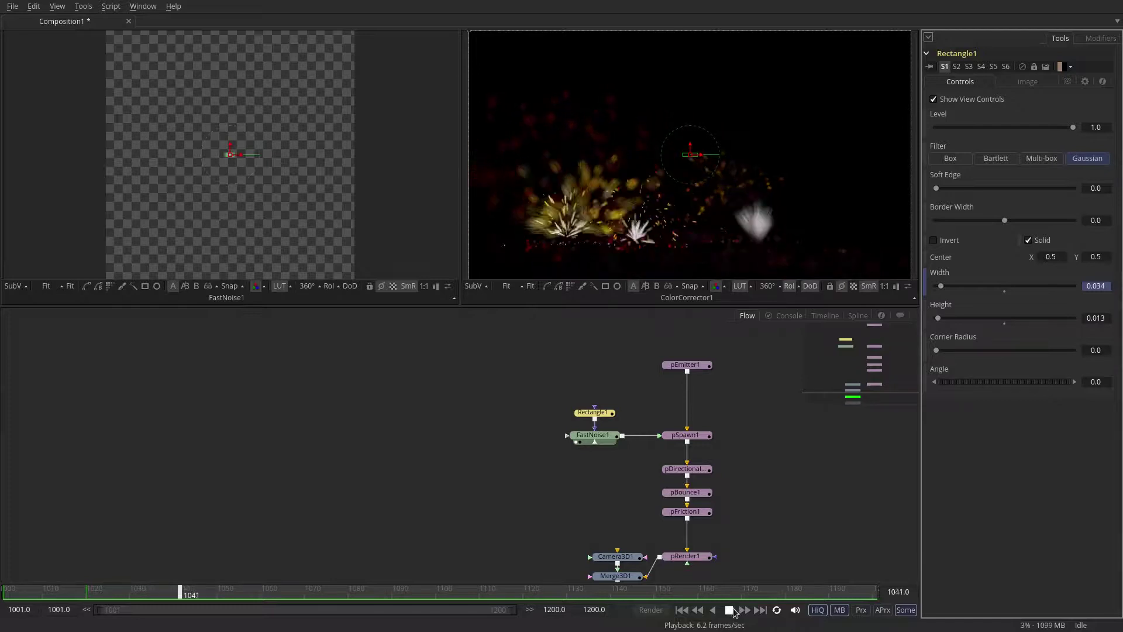
click(732, 610)
- Set pEmitter1's Number to 2.0
drag(793, 525, 808, 429)
scroll(603, 493, up, 3)
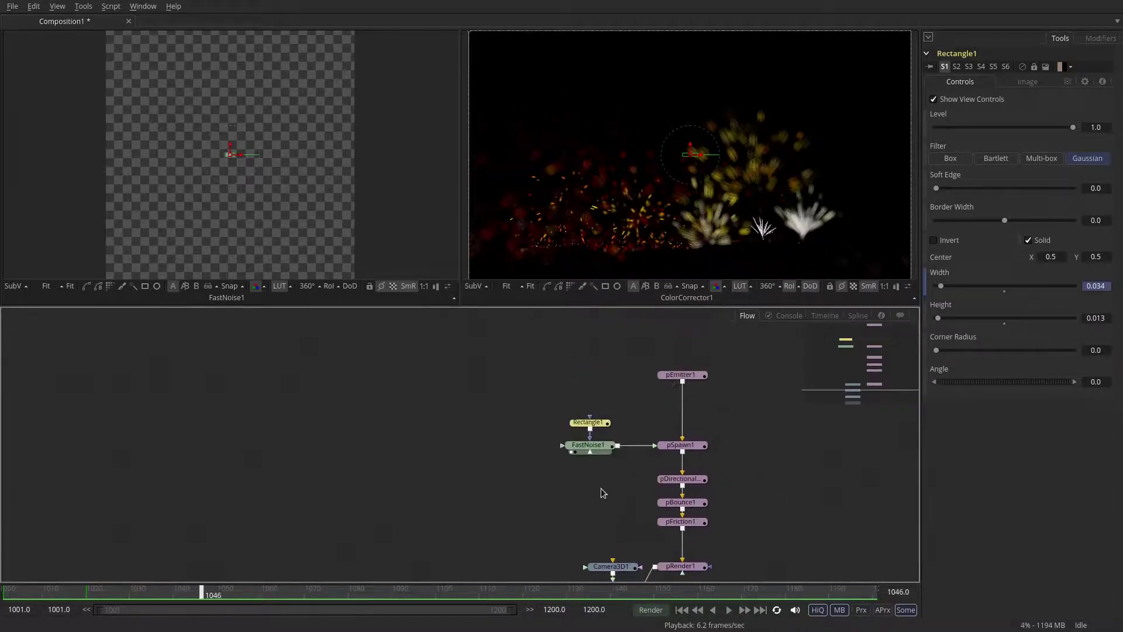
scroll(672, 398, down, 1)
scroll(638, 486, up, 1)
click(683, 383)
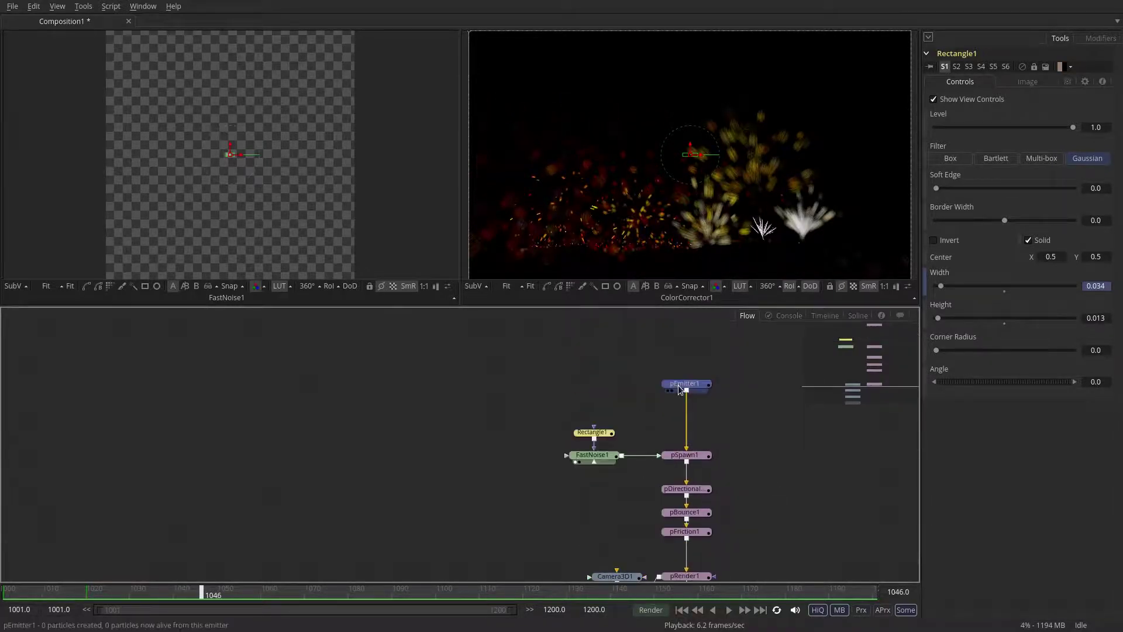
click(1089, 144)
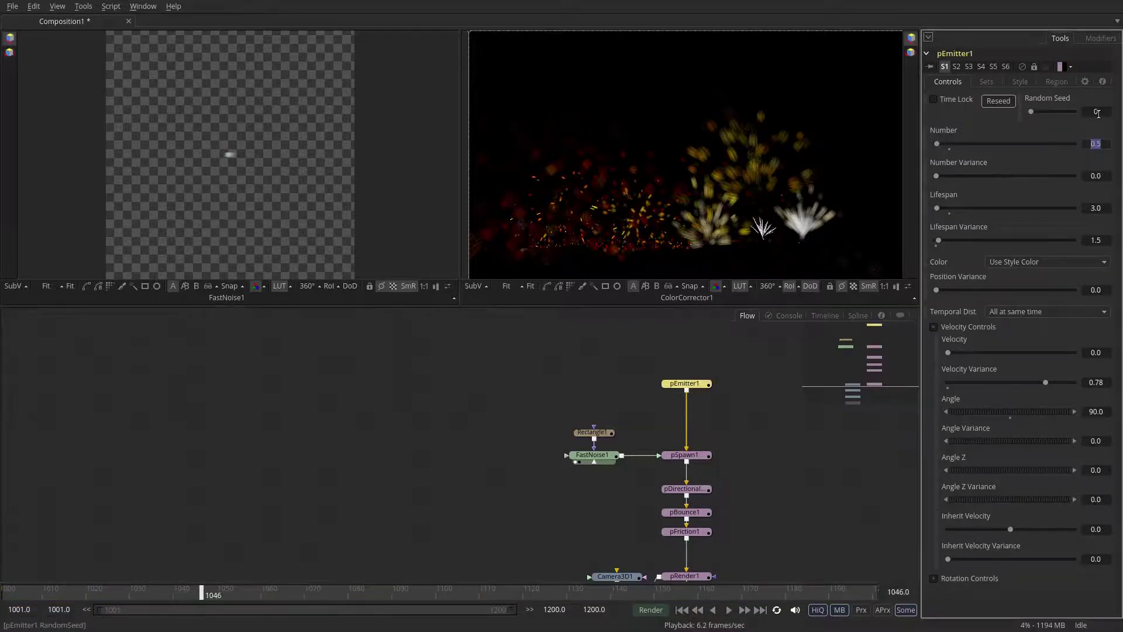
text(2)
key(Tab)
- Tint ColorCorrector1's shadows and midtones orange, with midtones Tint about 0.067 and Strength about 0.77, and raise midtones Gain to about 3.39
scroll(713, 541, down, 3)
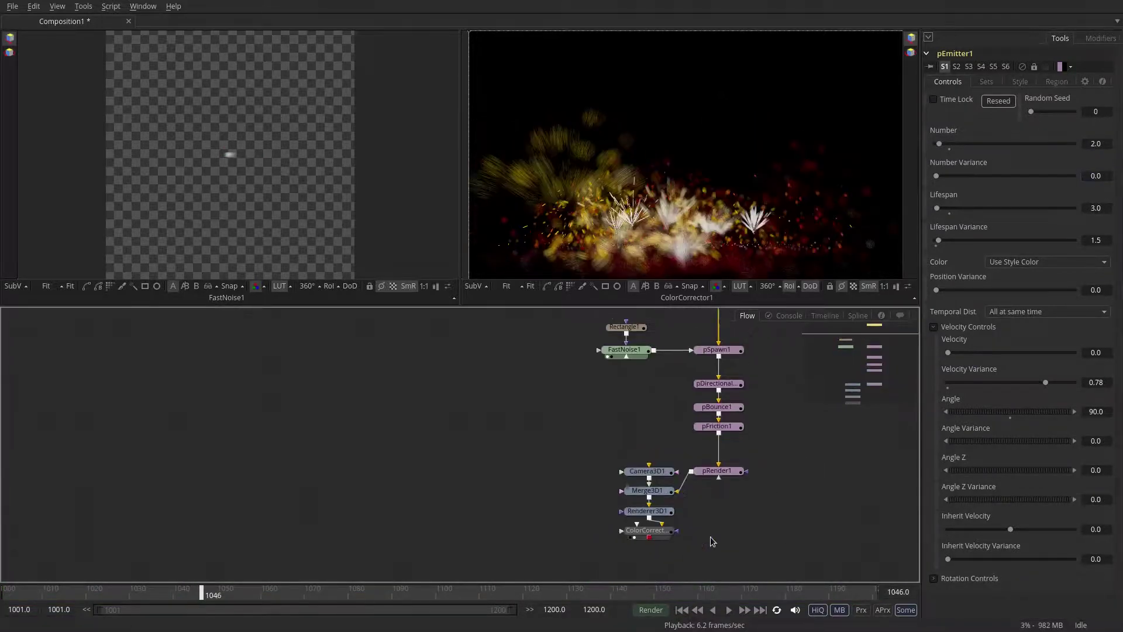
click(634, 531)
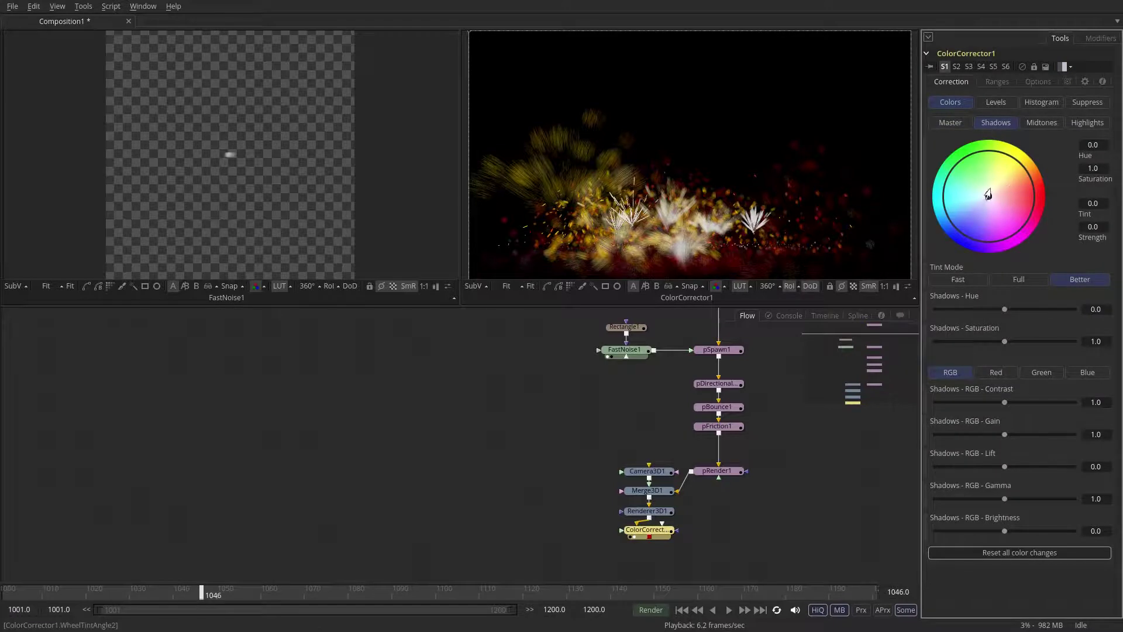
drag(988, 194, 1023, 181)
click(1042, 122)
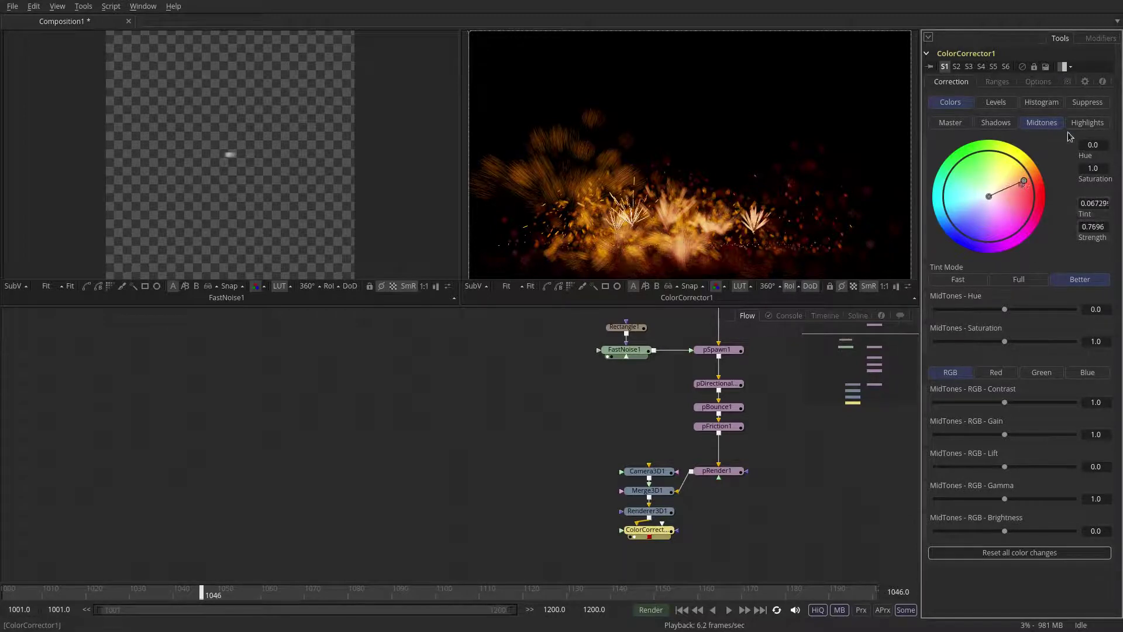
drag(1005, 436, 1046, 434)
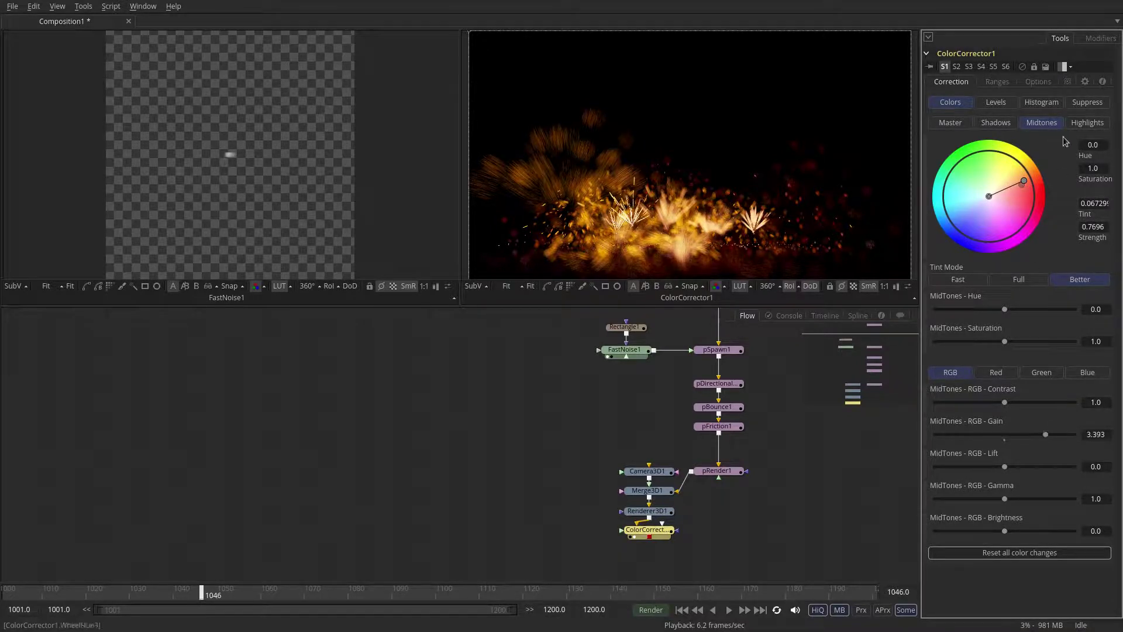
- Raise ColorCorrector1's highlights Gain to about 3.22 and lower the highlights Saturation to about 0.632
click(1087, 122)
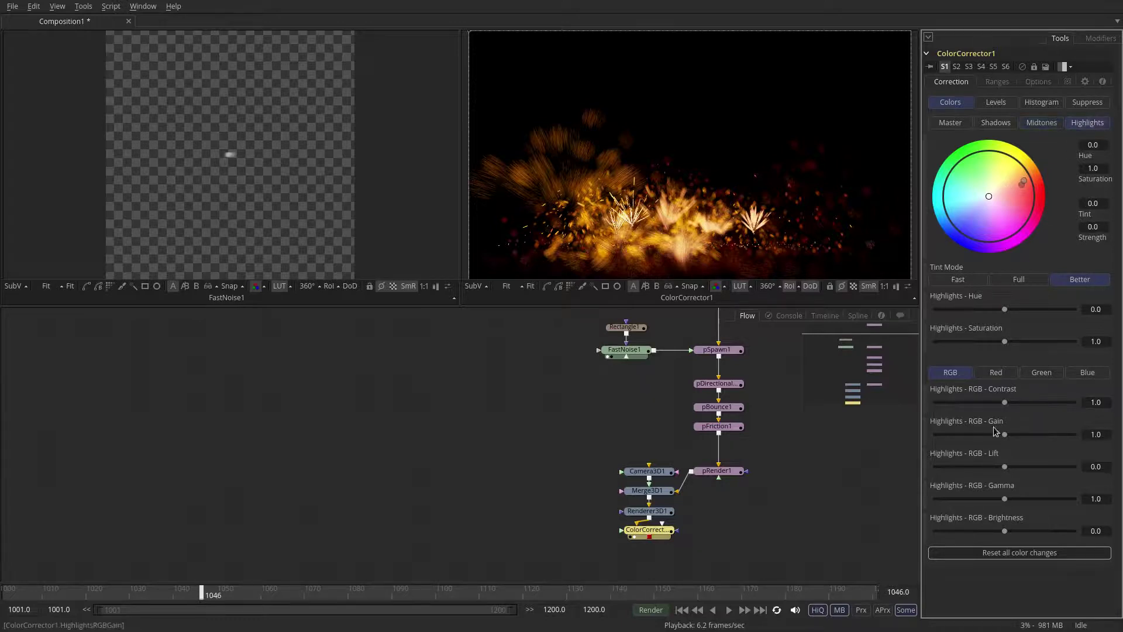
drag(1004, 435, 1048, 432)
drag(1009, 343, 980, 342)
- Add a Blur after ColorCorrector1, with Blur Size about 20.5 and Blend about 0.179
scroll(681, 457, down, 3)
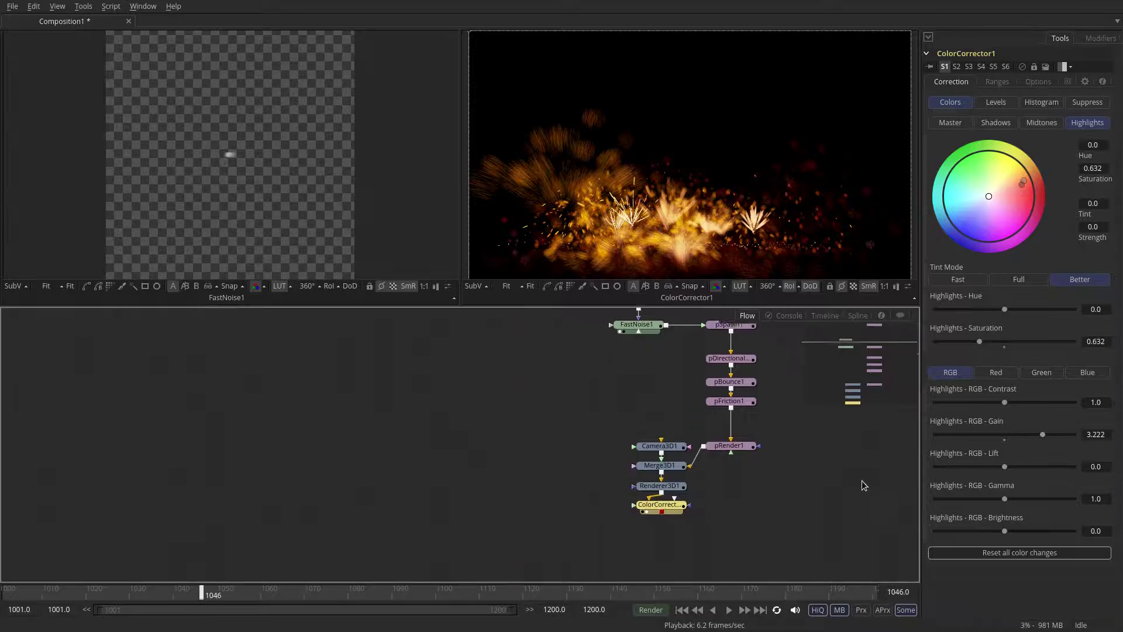
drag(657, 466, 749, 240)
key(b)
drag(939, 172, 964, 172)
drag(1072, 233, 961, 233)
- Duplicate Blur1 directly after itself, view the copy, and set its Blur Size to about 85.0
key(ctrl+c)
key(ctrl+v)
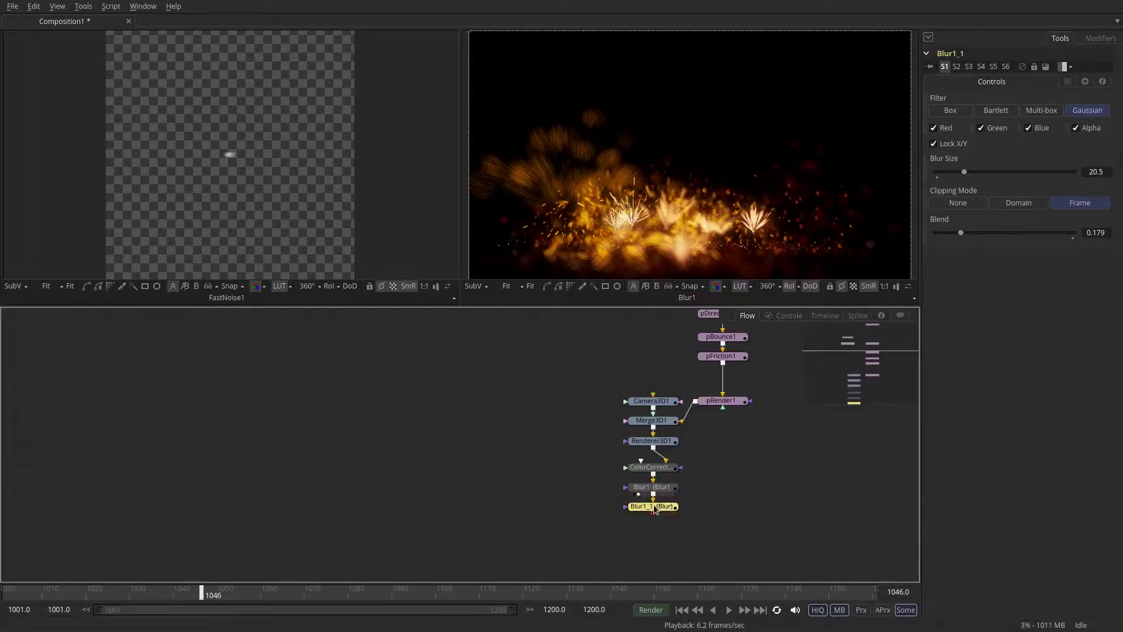
key(2)
drag(964, 171, 1052, 172)
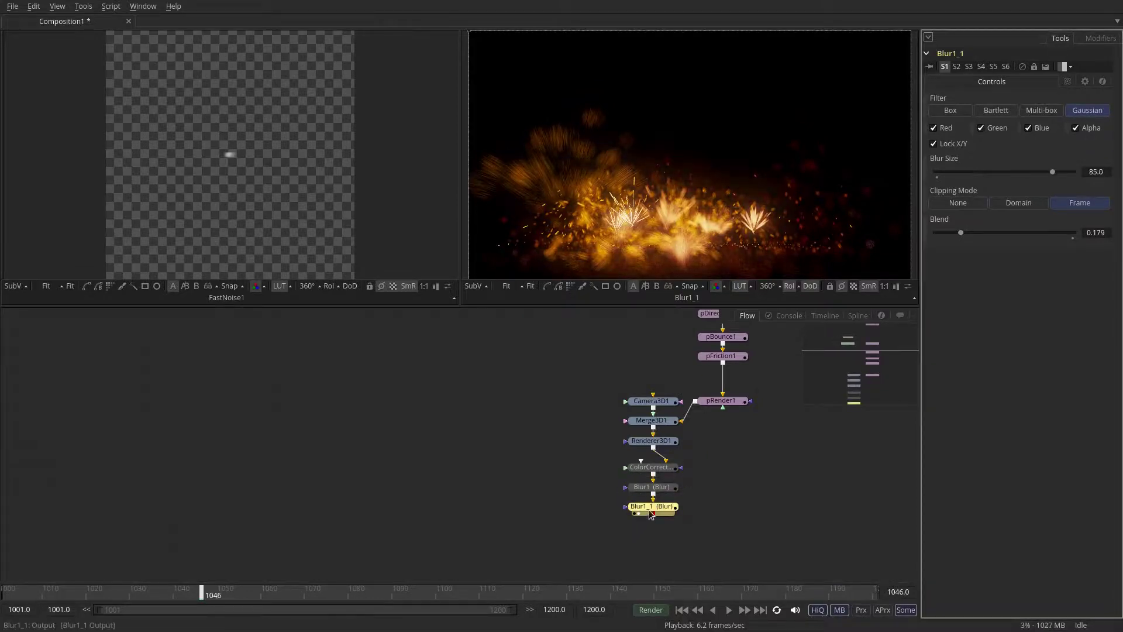
- Duplicate Blur1_1 at the end of the chain, view the copy, and set its Blur Size to 300
key(ctrl+c)
key(ctrl+v)
key(2)
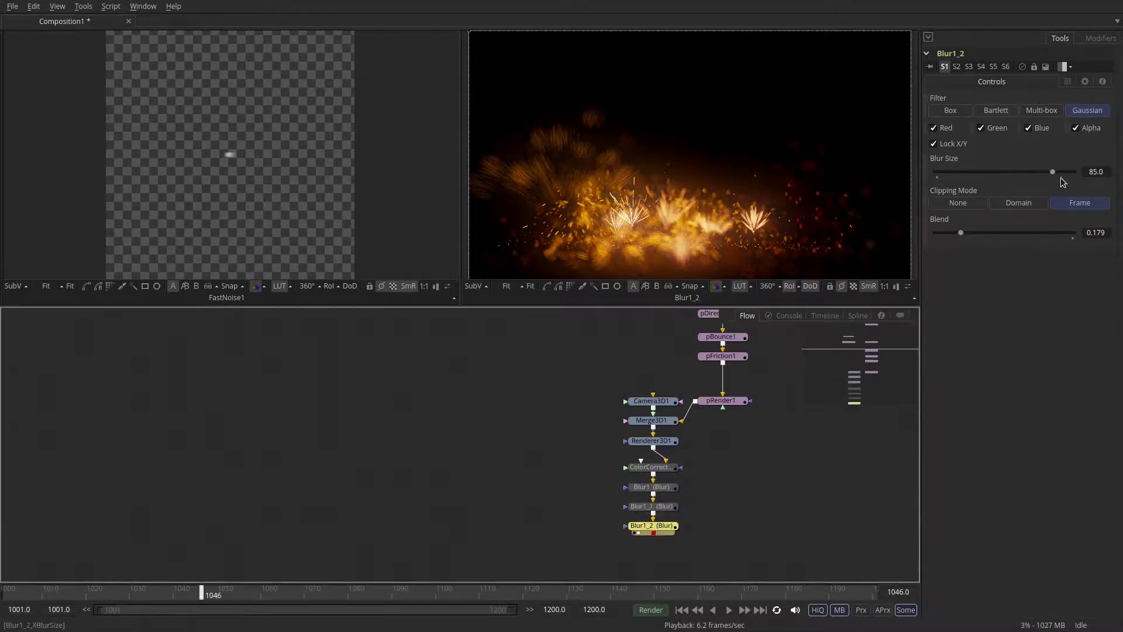
drag(1053, 171, 1076, 172)
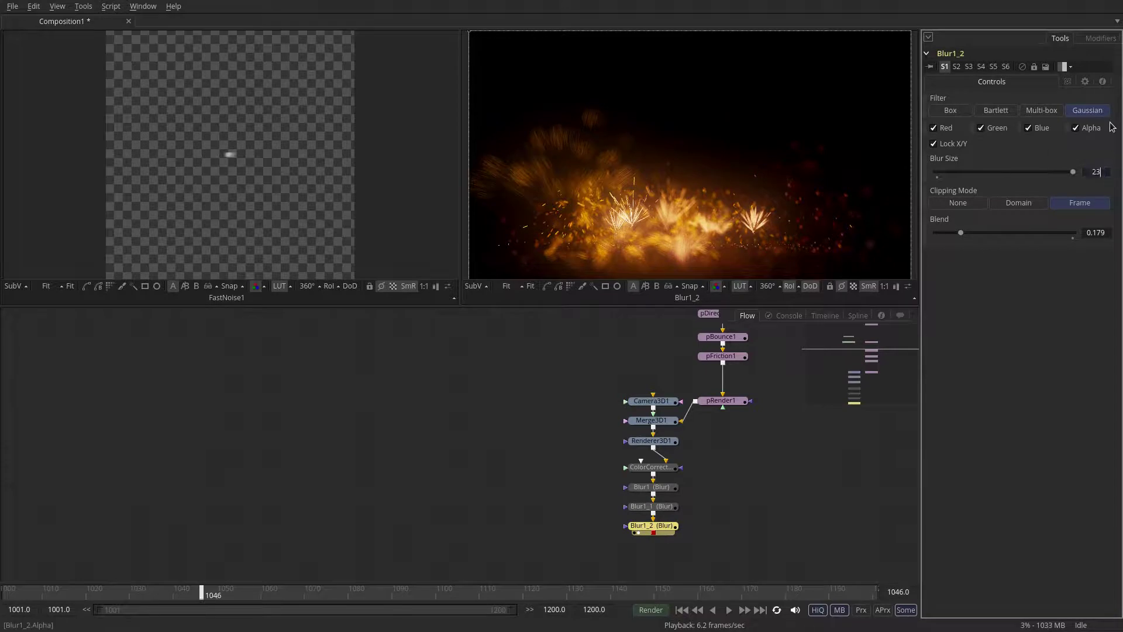
text(300)
key(Tab)
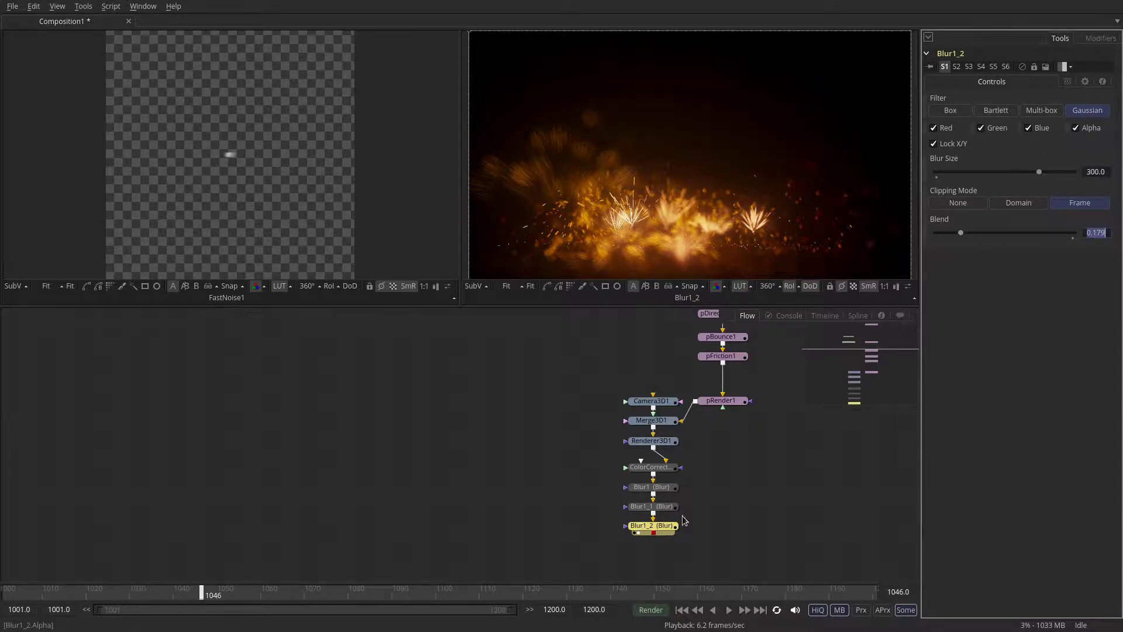
- Add and view a ColorCorrector after Blur1_2, with master Contrast about 1.04 and slight shadows and midtones tints, midtones Tint about -0.324 and Strength about 0.014
click(654, 527)
key(c)
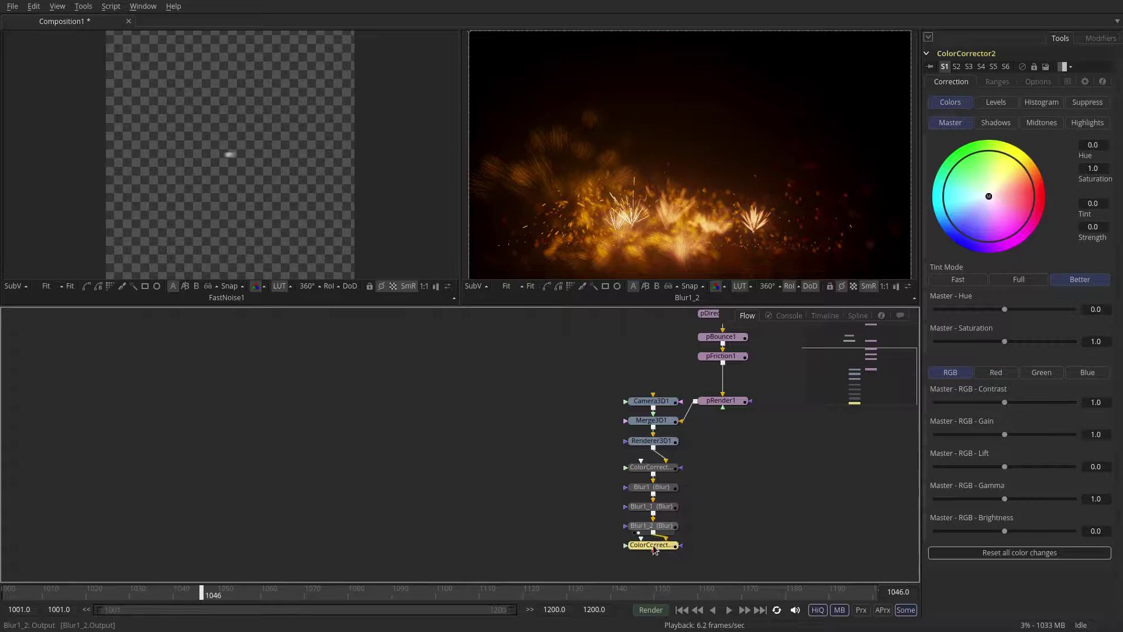
key(2)
drag(1005, 403, 1016, 401)
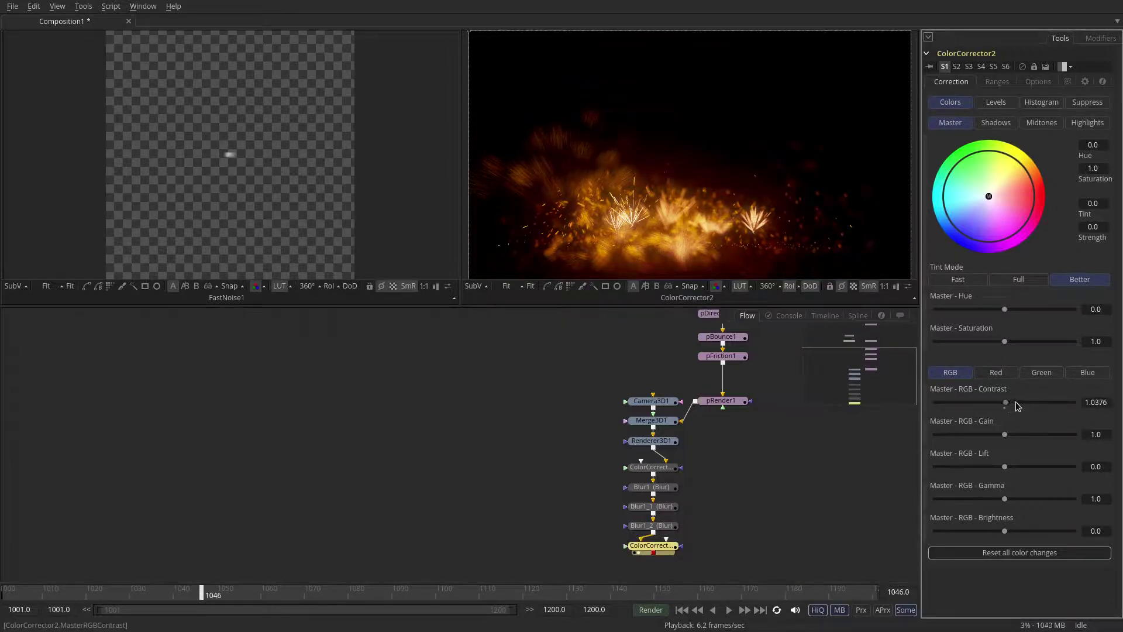
click(996, 122)
drag(989, 197, 986, 201)
click(1041, 124)
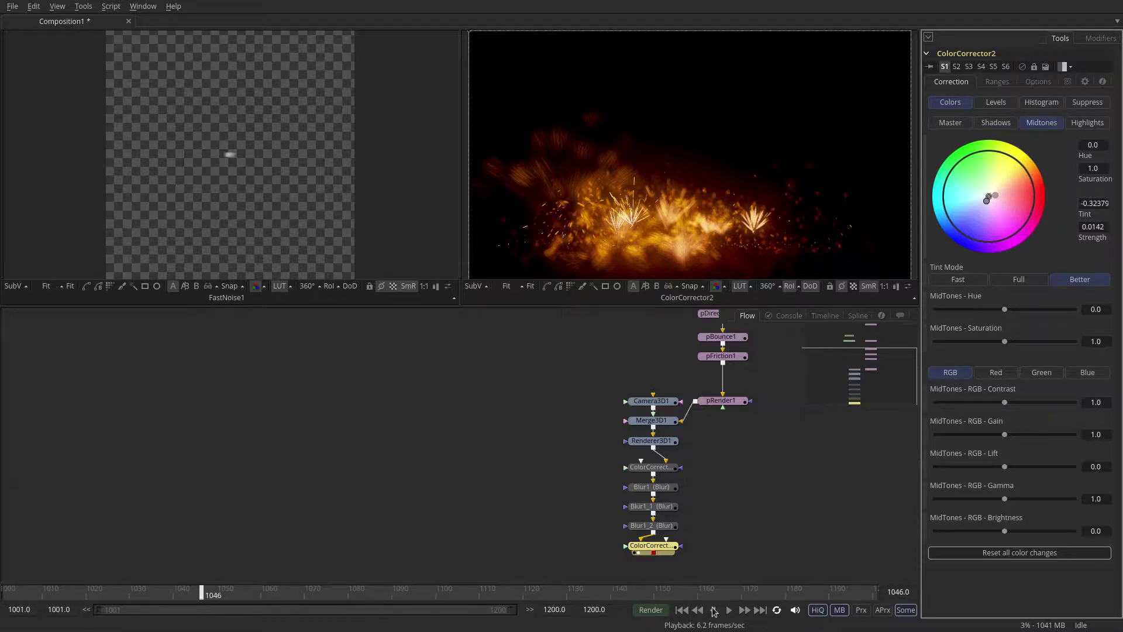
- Go to frame 1156 and raise pEmitter1's Number to about 3.8
click(569, 591)
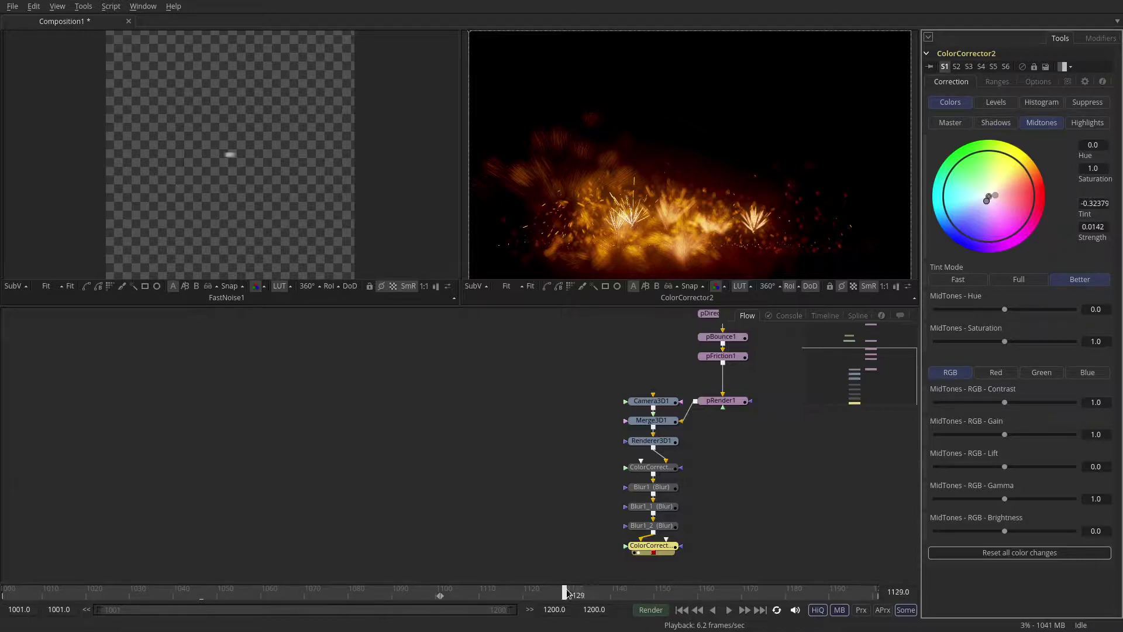
click(682, 593)
drag(739, 519, 745, 439)
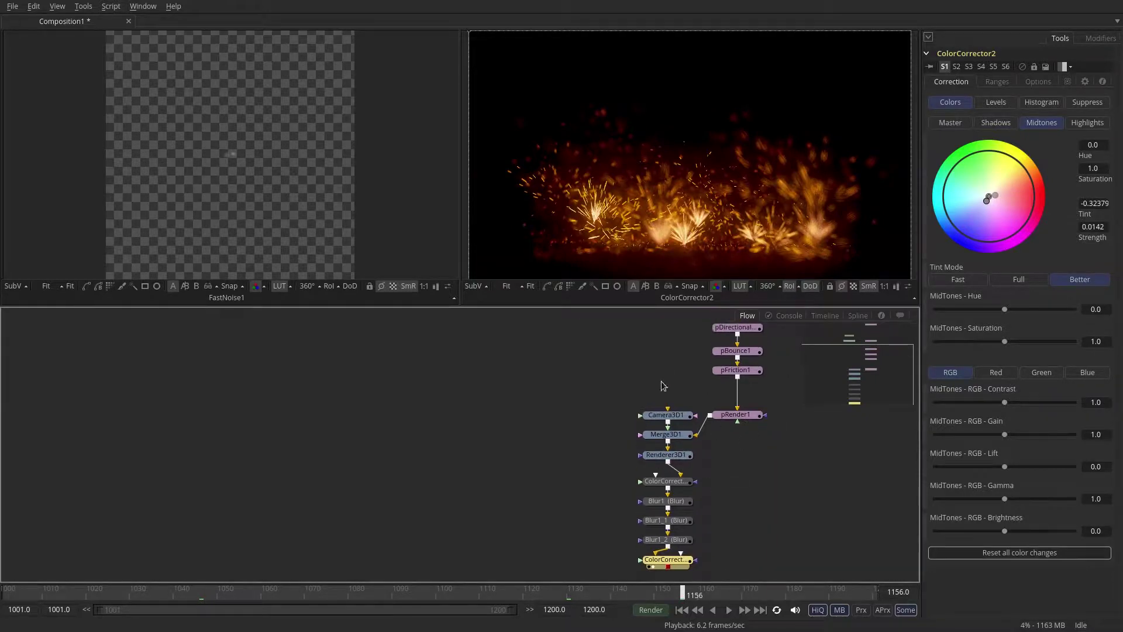
drag(671, 340, 652, 404)
drag(703, 364, 684, 453)
click(694, 376)
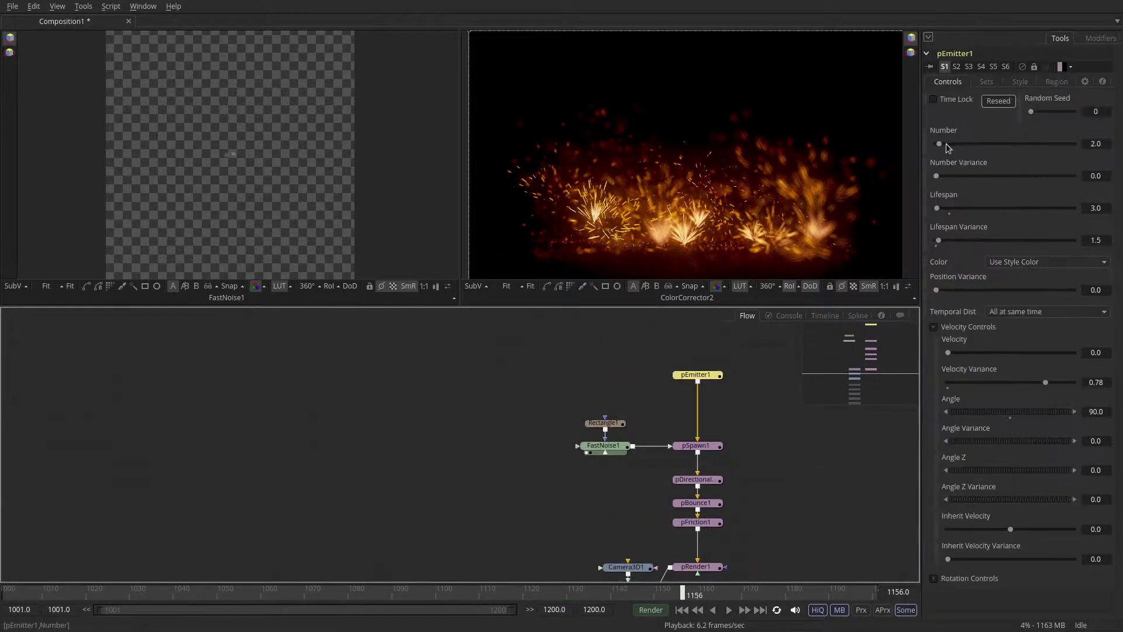
drag(939, 143, 941, 143)
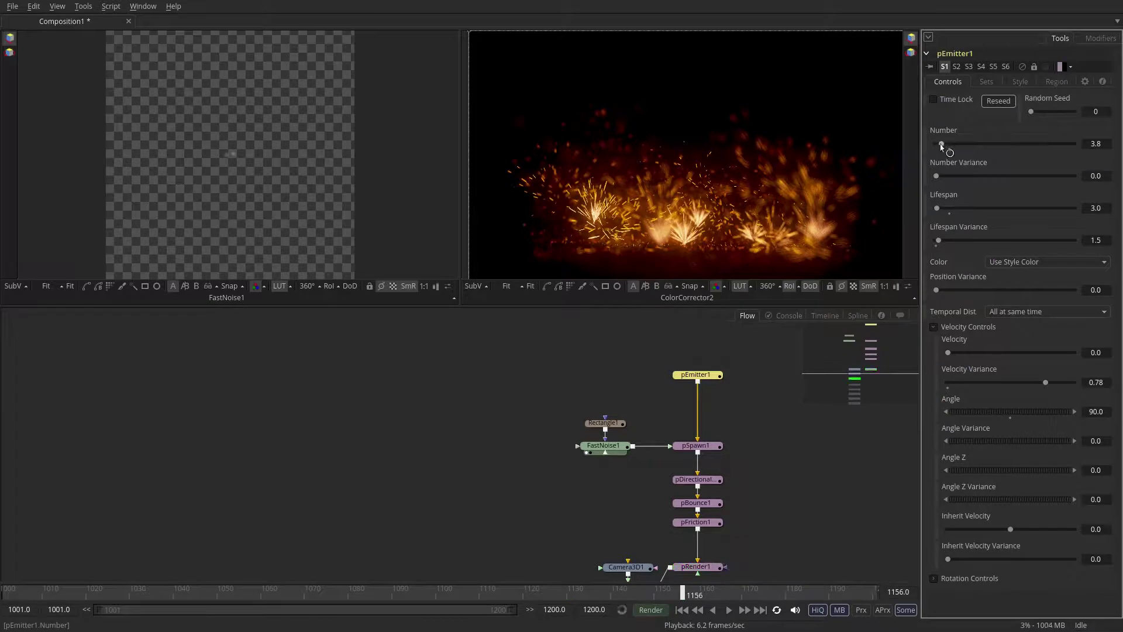
- Set the Width and Height of pEmitter1's rectangular region to 2.0
click(1021, 82)
click(1056, 82)
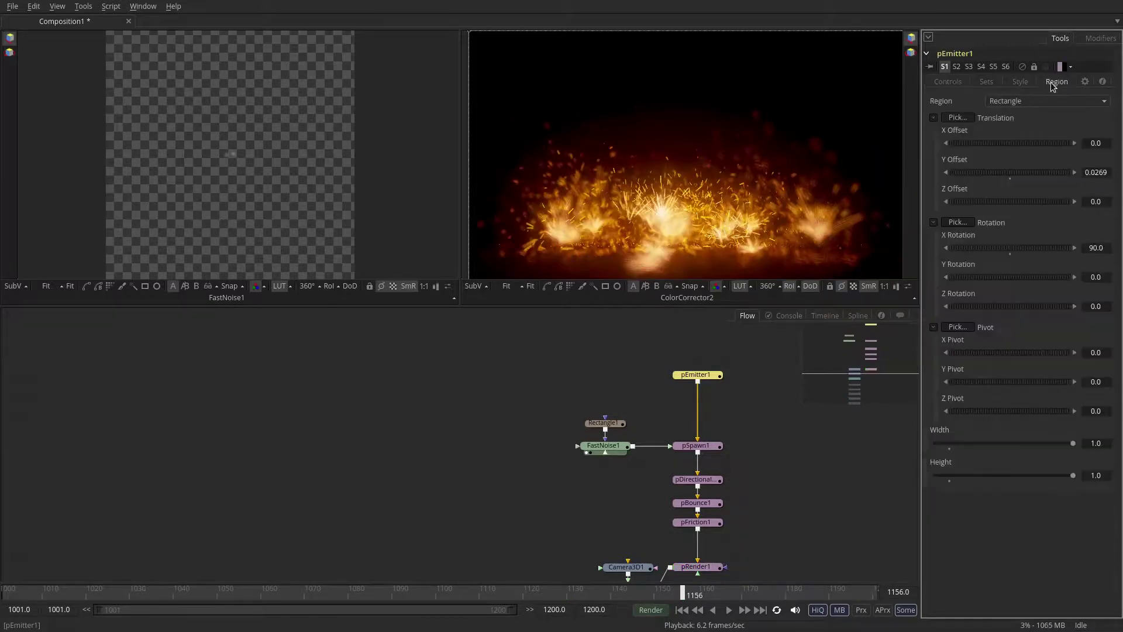
click(1096, 445)
text(2)
key(Return)
- Set the depth of field Quality of Renderer3D1's accumulation effects to 256
scroll(805, 534, down, 5)
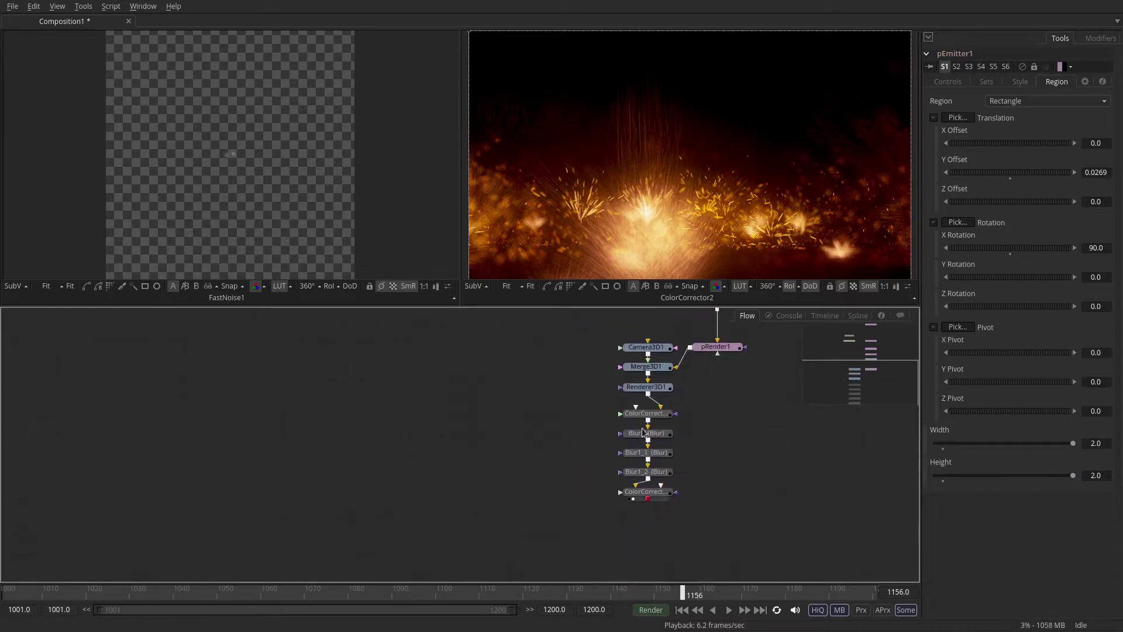
click(641, 389)
click(1095, 311)
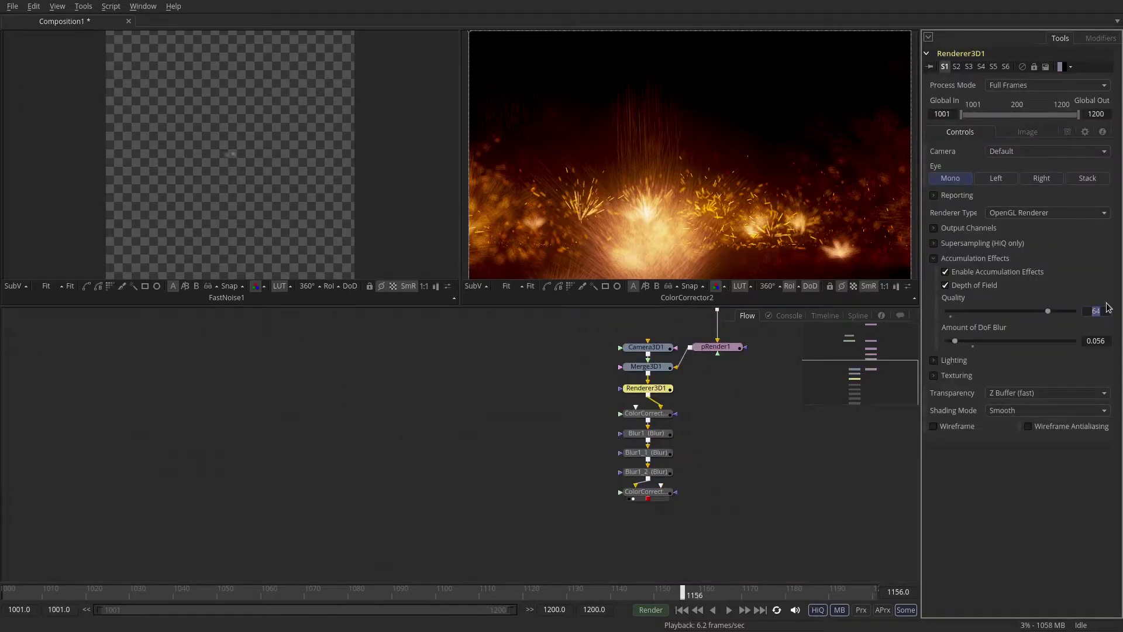
text(256)
key(Tab)
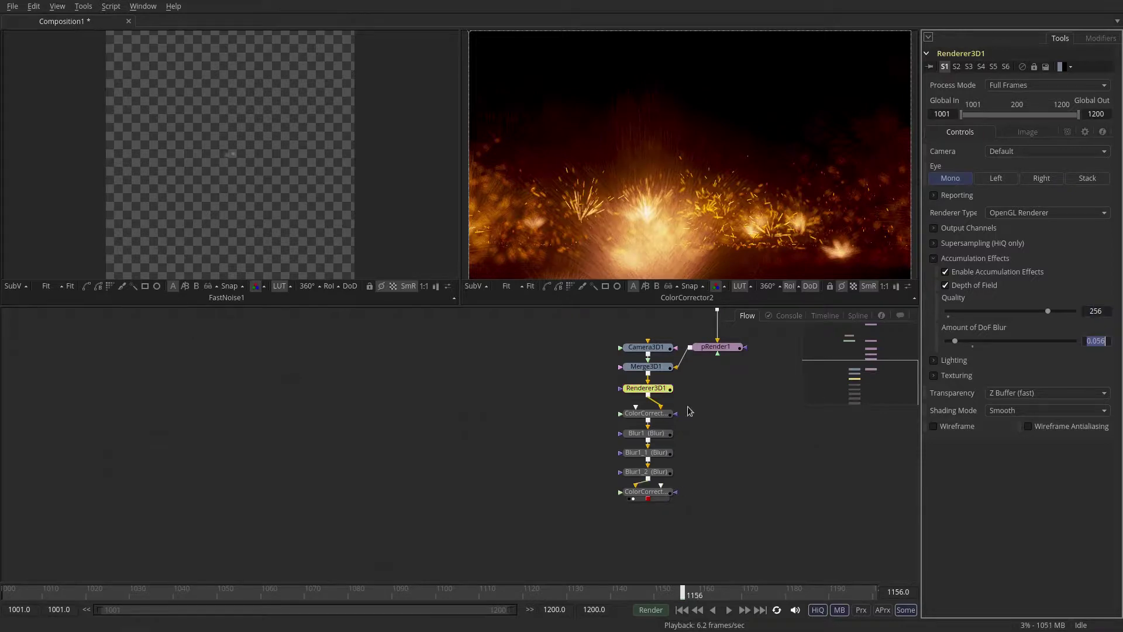
- Lower ColorCorrector2's highlights Saturation to about 0.615 and tint its shadows red-orange, with Tint about 0.025 and Strength about 0.572
click(647, 495)
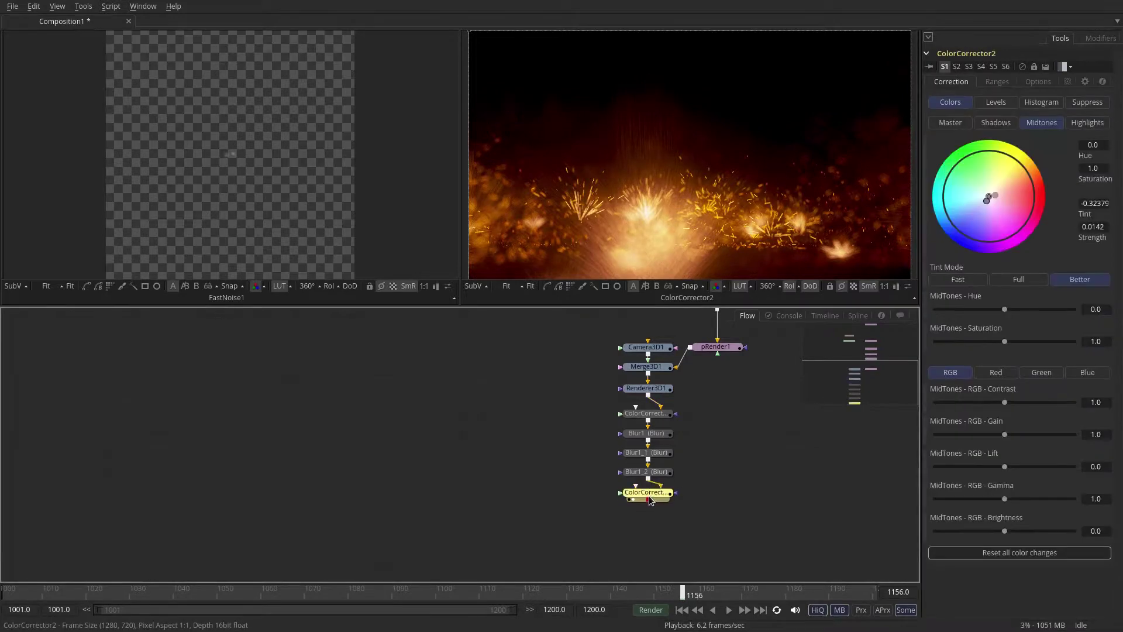
click(1086, 123)
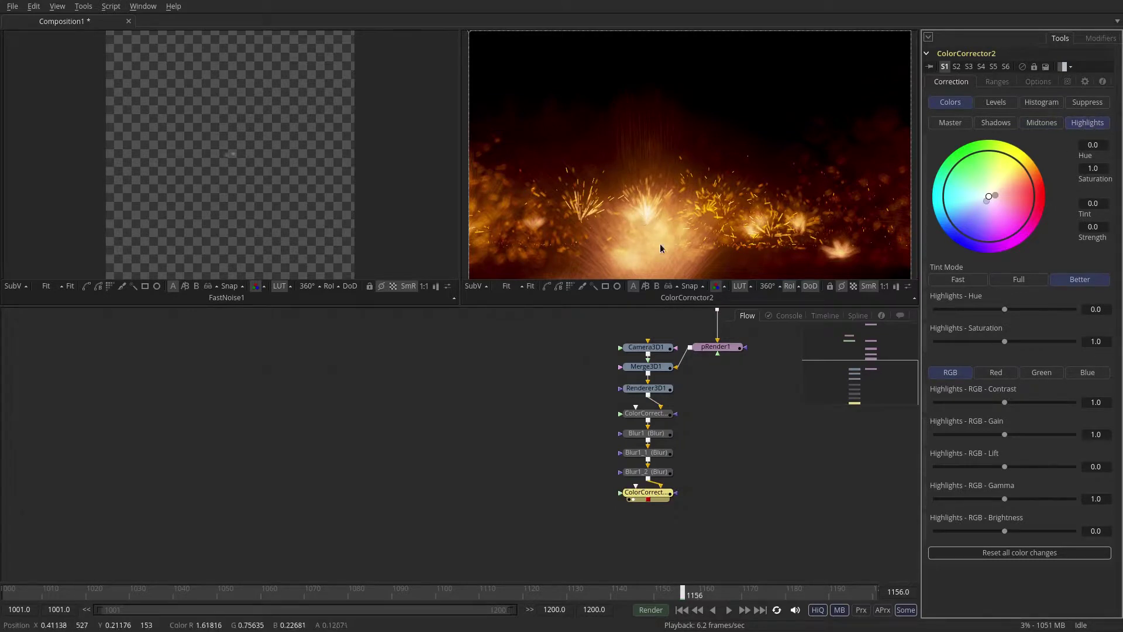
mouse_move(1005, 341)
mouse_down()
mouse_move(931, 337)
mouse_move(983, 346)
mouse_up()
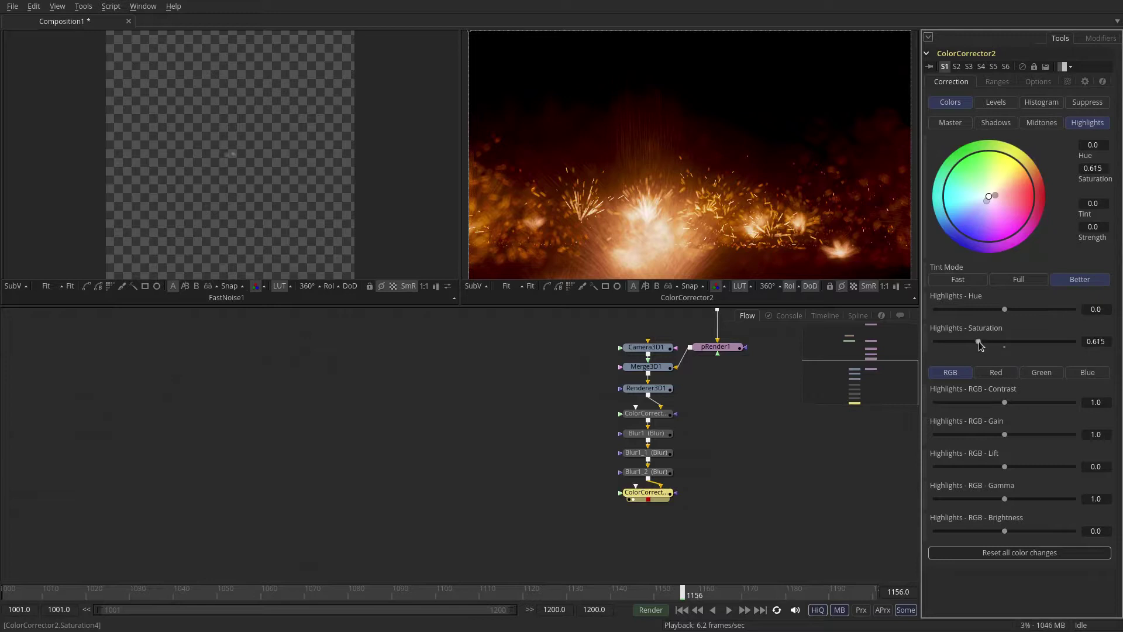
click(996, 123)
drag(989, 196, 1022, 191)
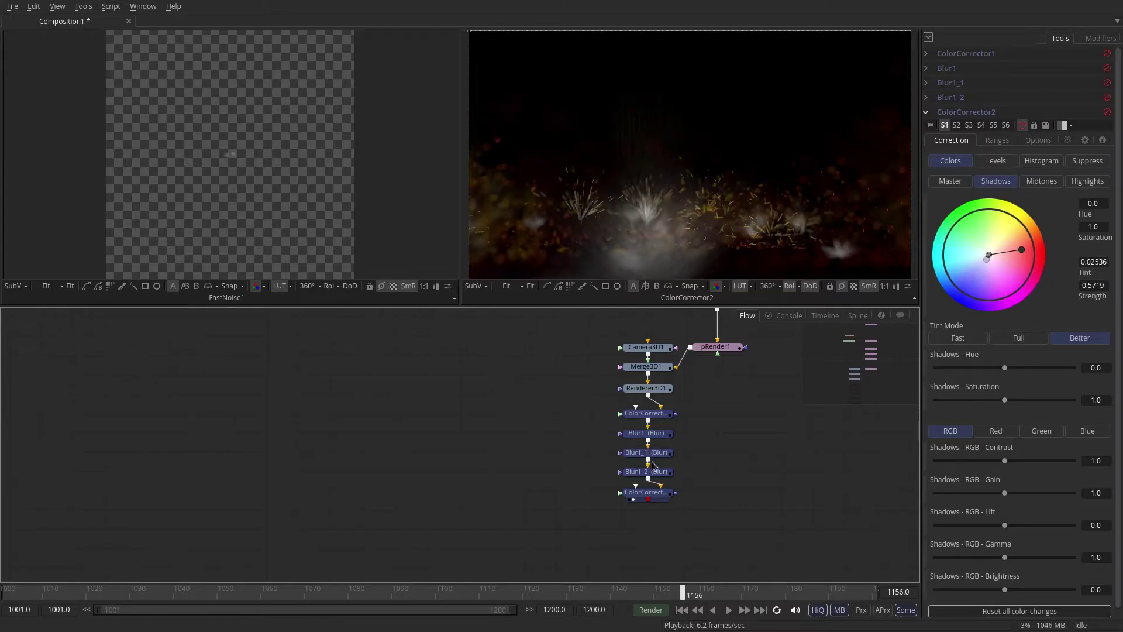
- Return to the first frame, 1001, and start rendering a preview of ColorCorrector2 in its viewer
click(683, 610)
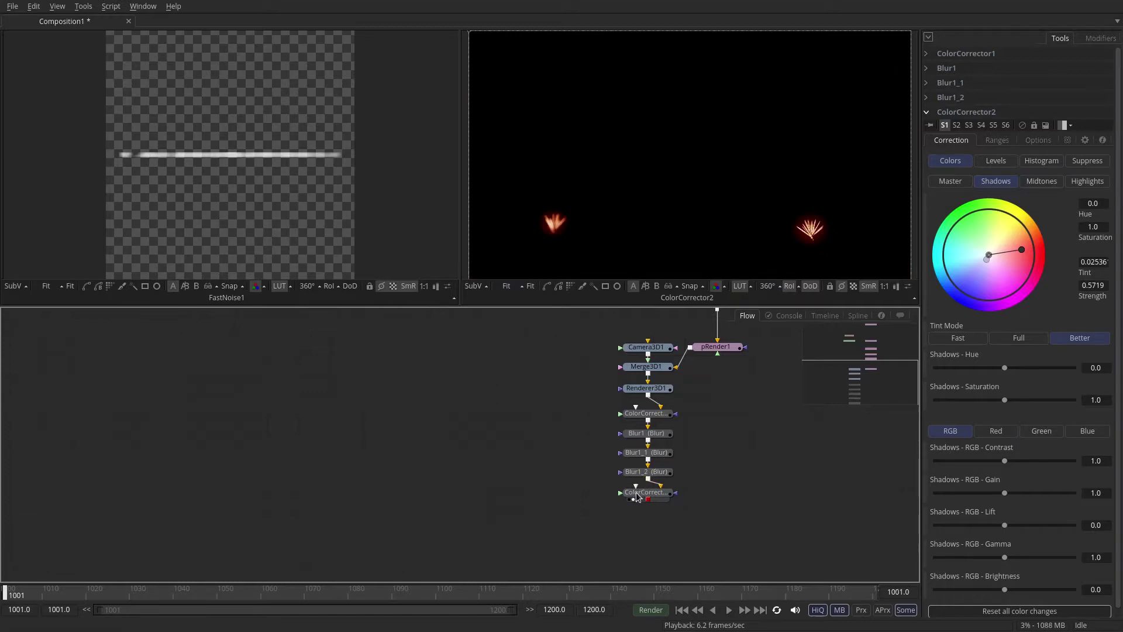
drag(637, 496, 573, 230)
click(649, 421)
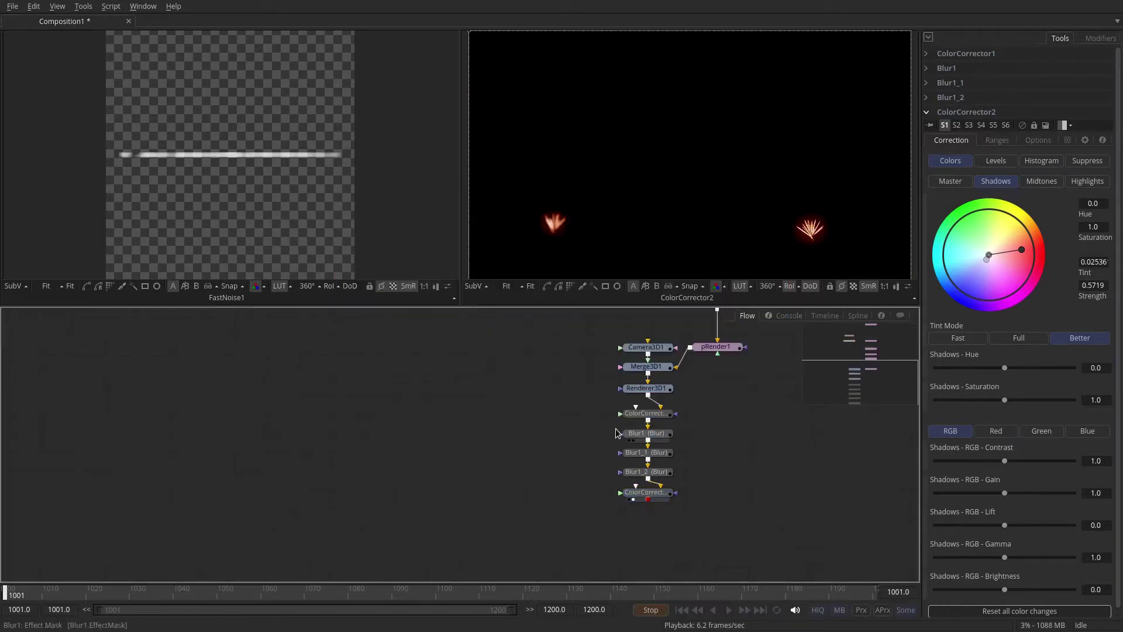